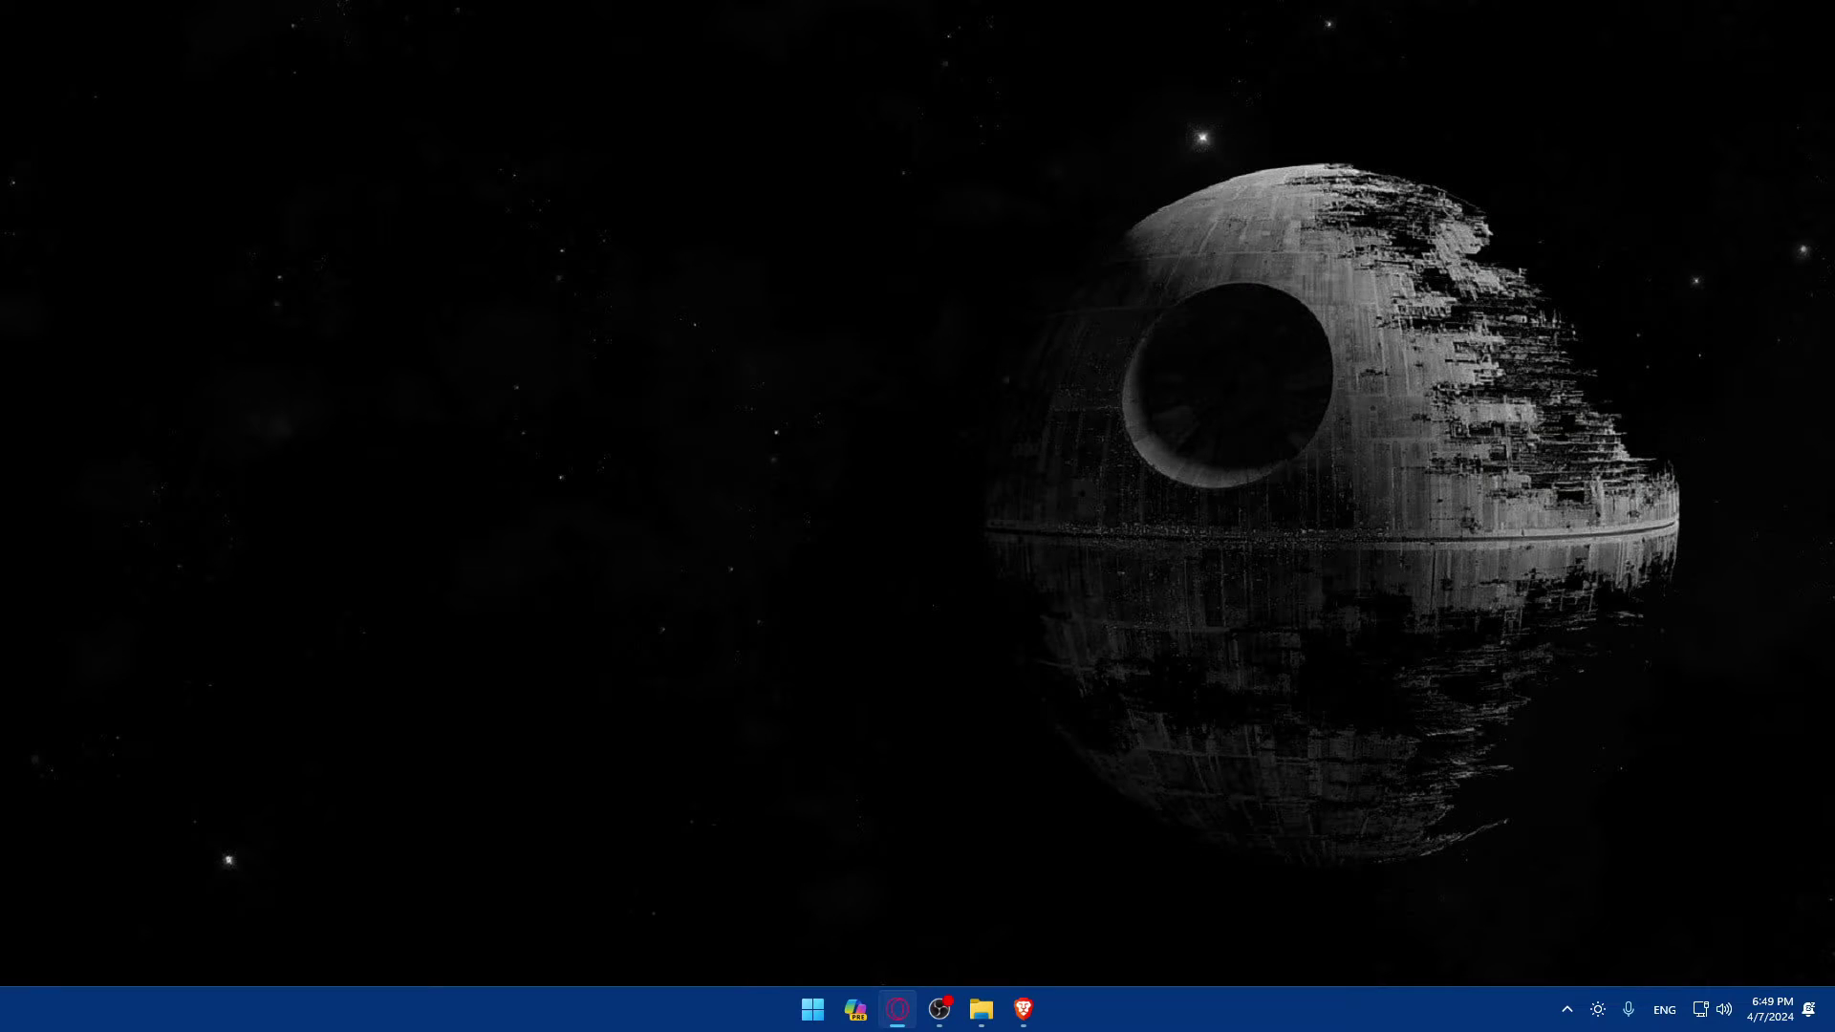
# Move the Brave shortcut in the taskbar and launch the Brave browser.
pyautogui.moveTo(1022, 1008)
pyautogui.mouseDown()
pyautogui.moveTo(856, 1011)
pyautogui.moveTo(1042, 1020)
pyautogui.mouseUp()
pyautogui.click(1024, 1009)
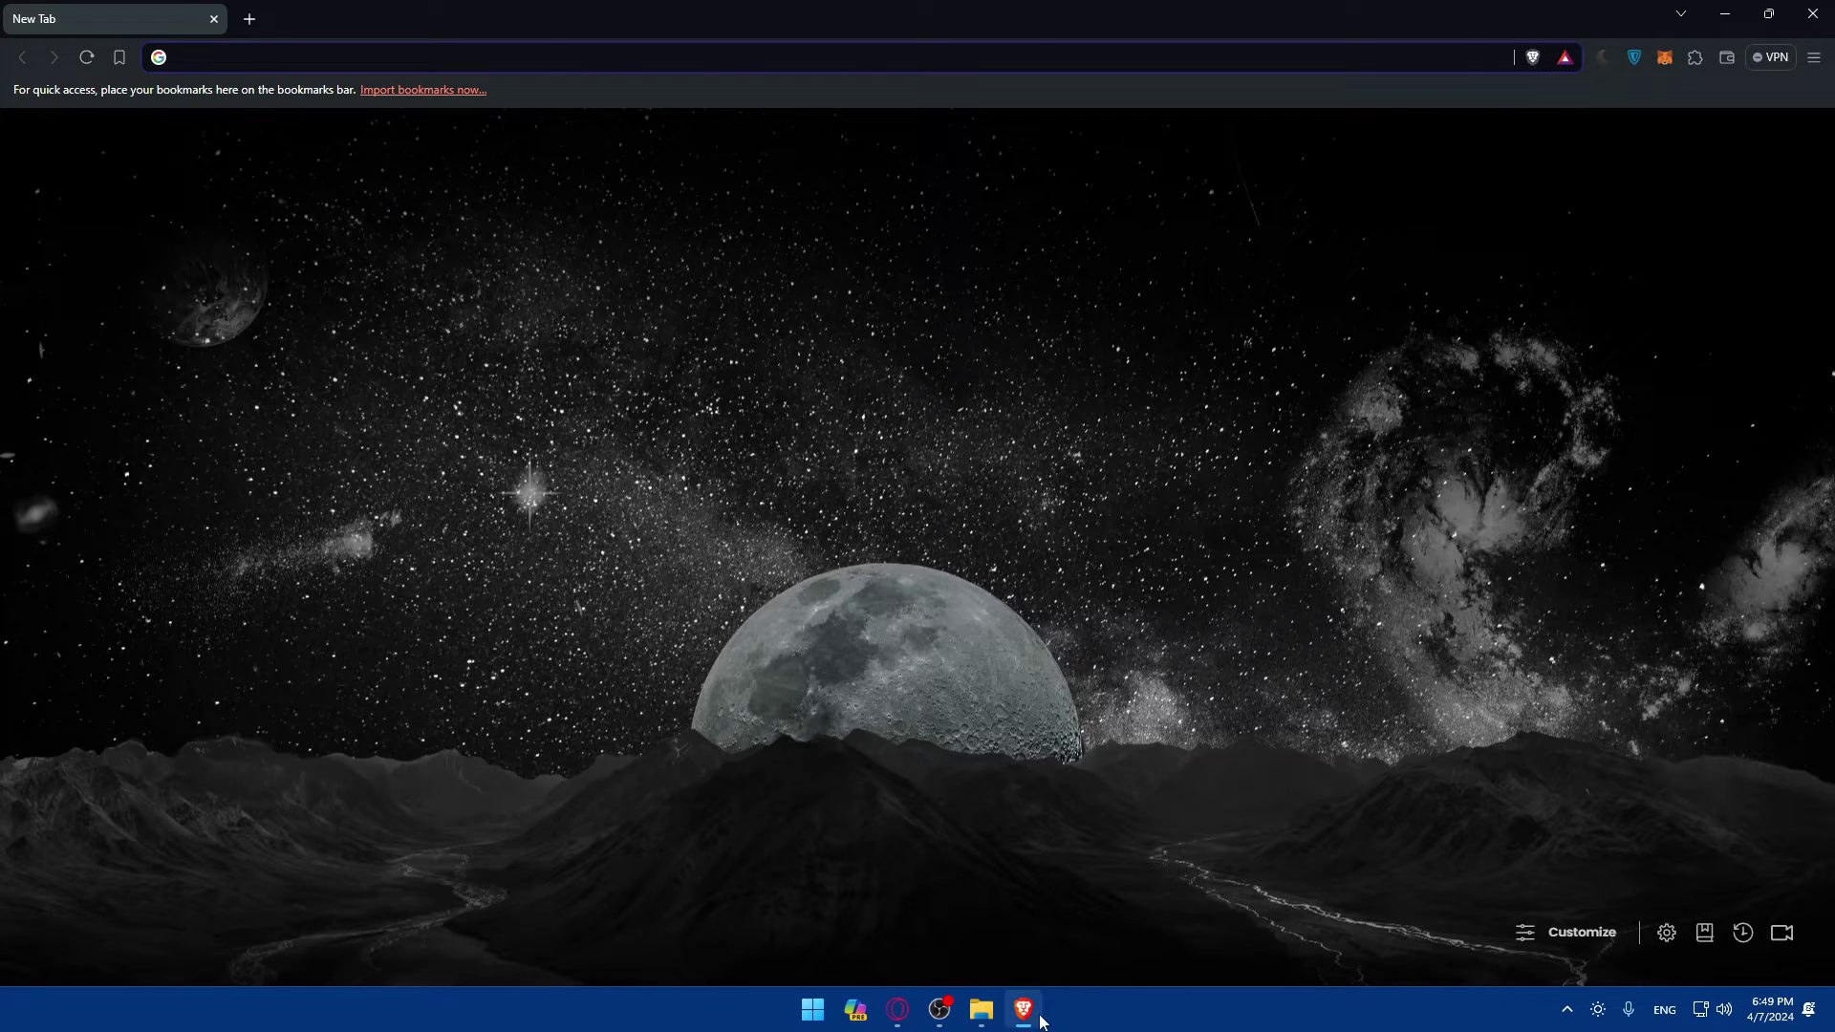
pyautogui.click(1022, 1009)
pyautogui.click(1023, 1009)
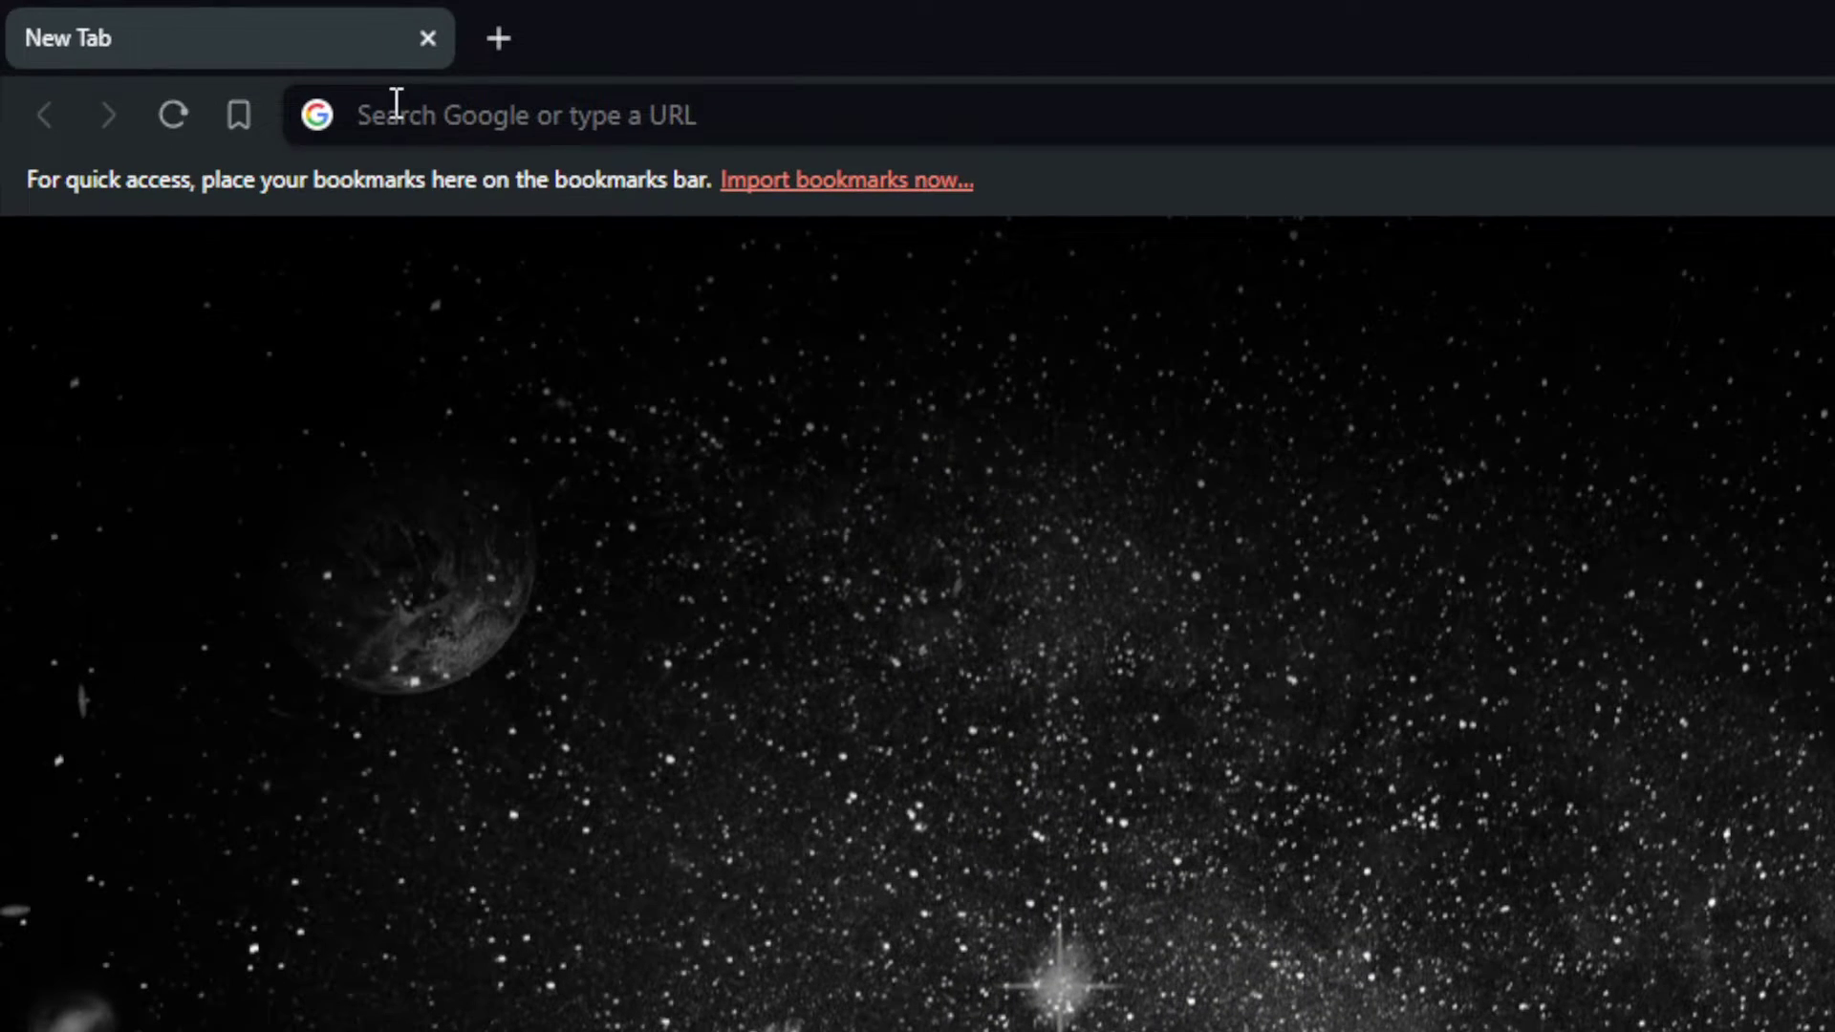
# Search Google for 'framer' and open the Framer website from the results.
pyautogui.click(198, 57)
pyautogui.write('fram')
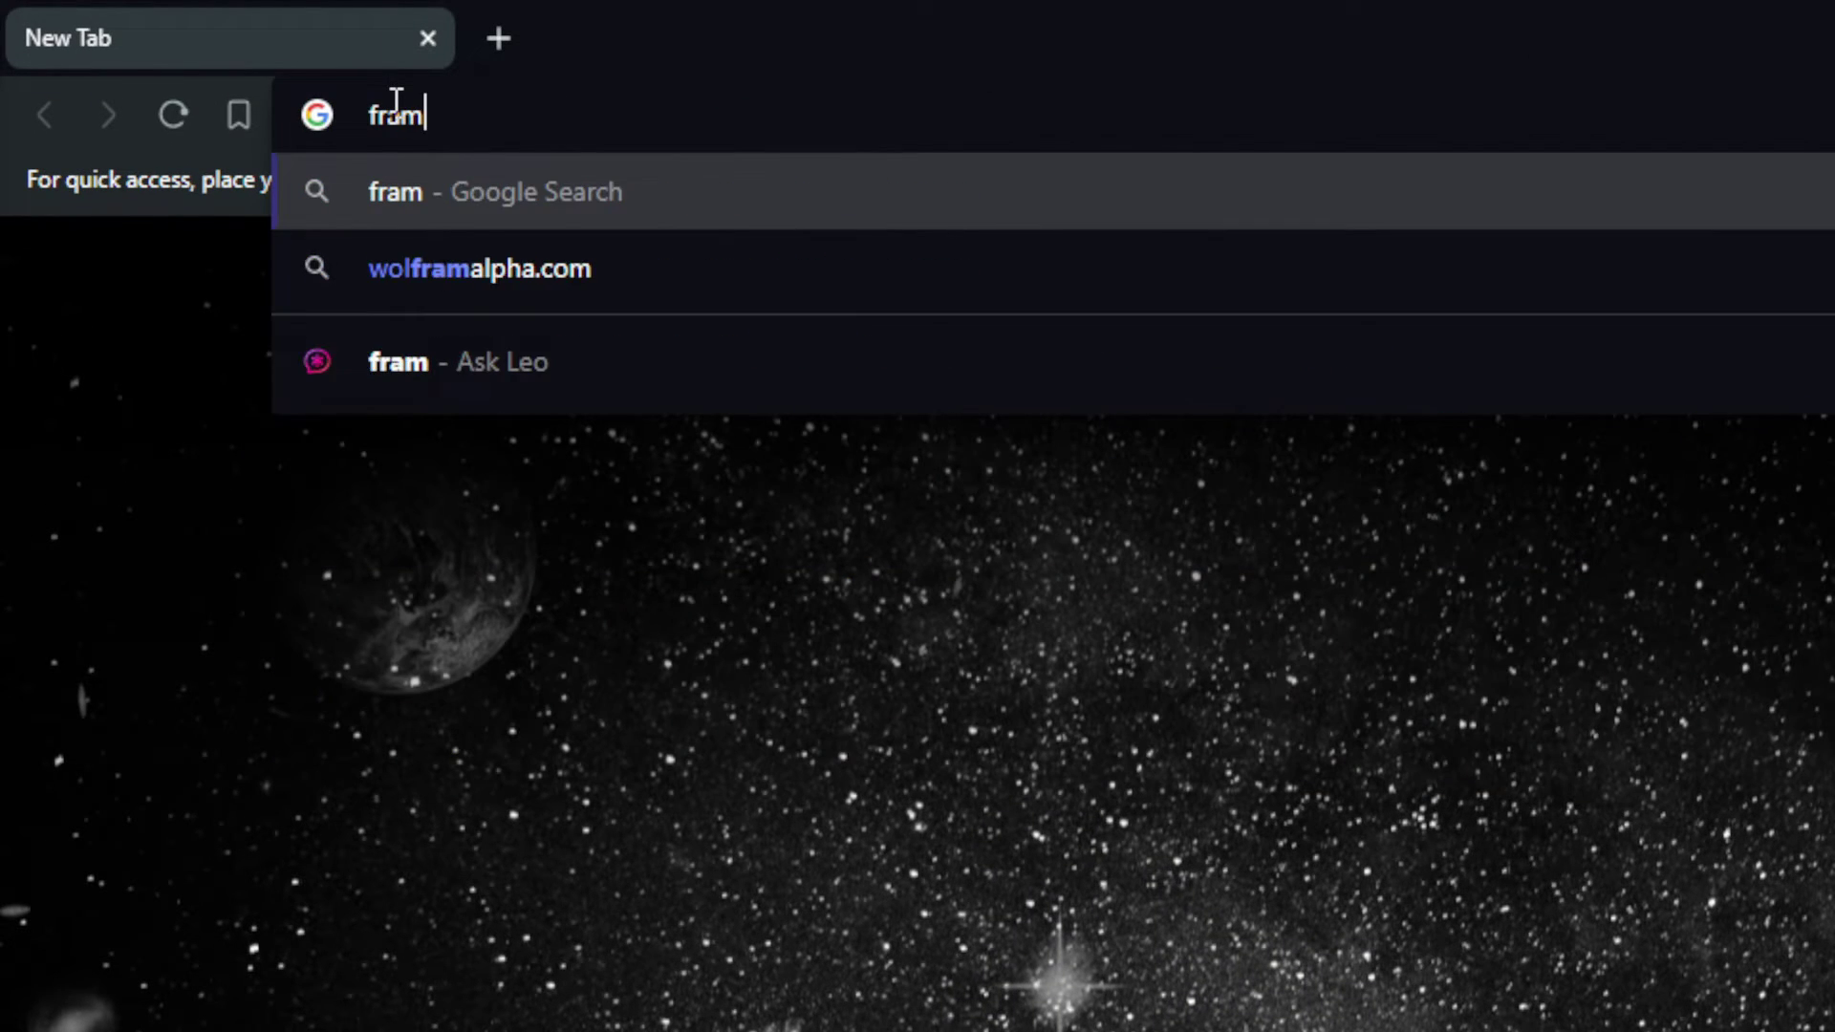
pyautogui.write('ew')
pyautogui.press('BackSpace')
pyautogui.write('r')
pyautogui.press('Return')
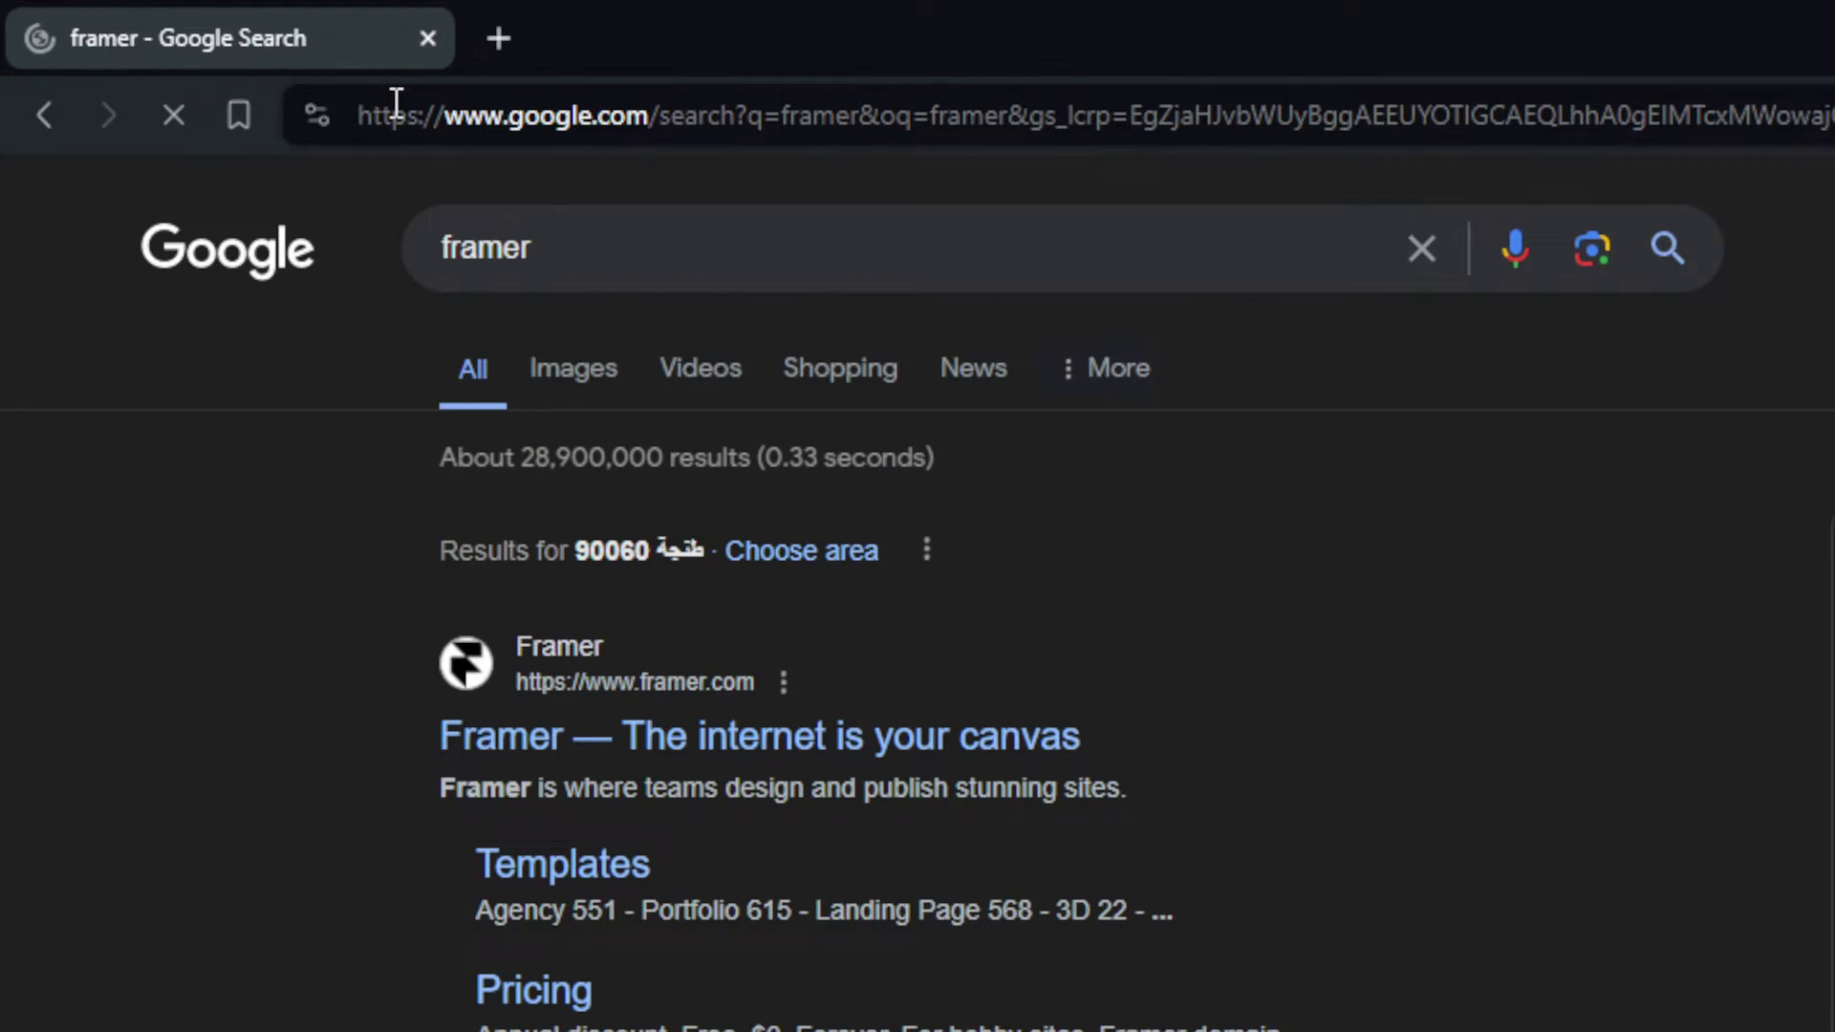
pyautogui.click(612, 737)
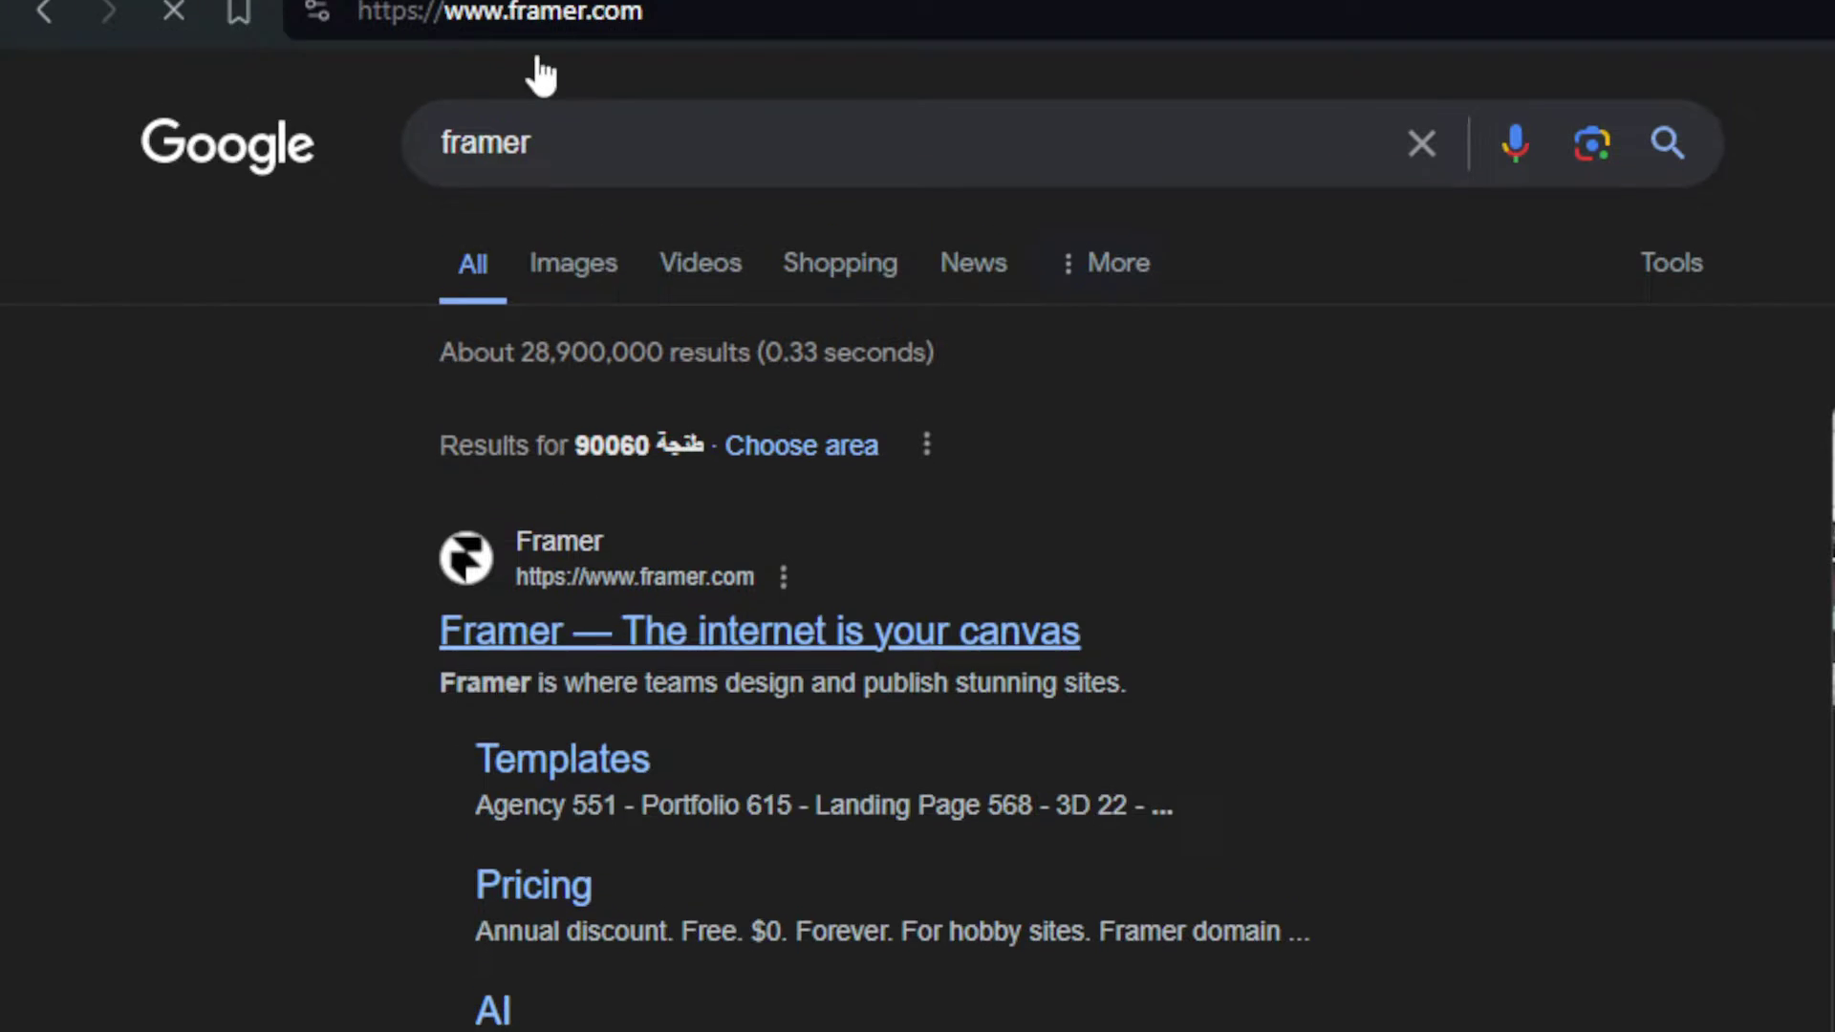
# Open a new tab and go to shopify.com.
pyautogui.click(502, 19)
pyautogui.write('shopify.com')
pyautogui.press('Return')
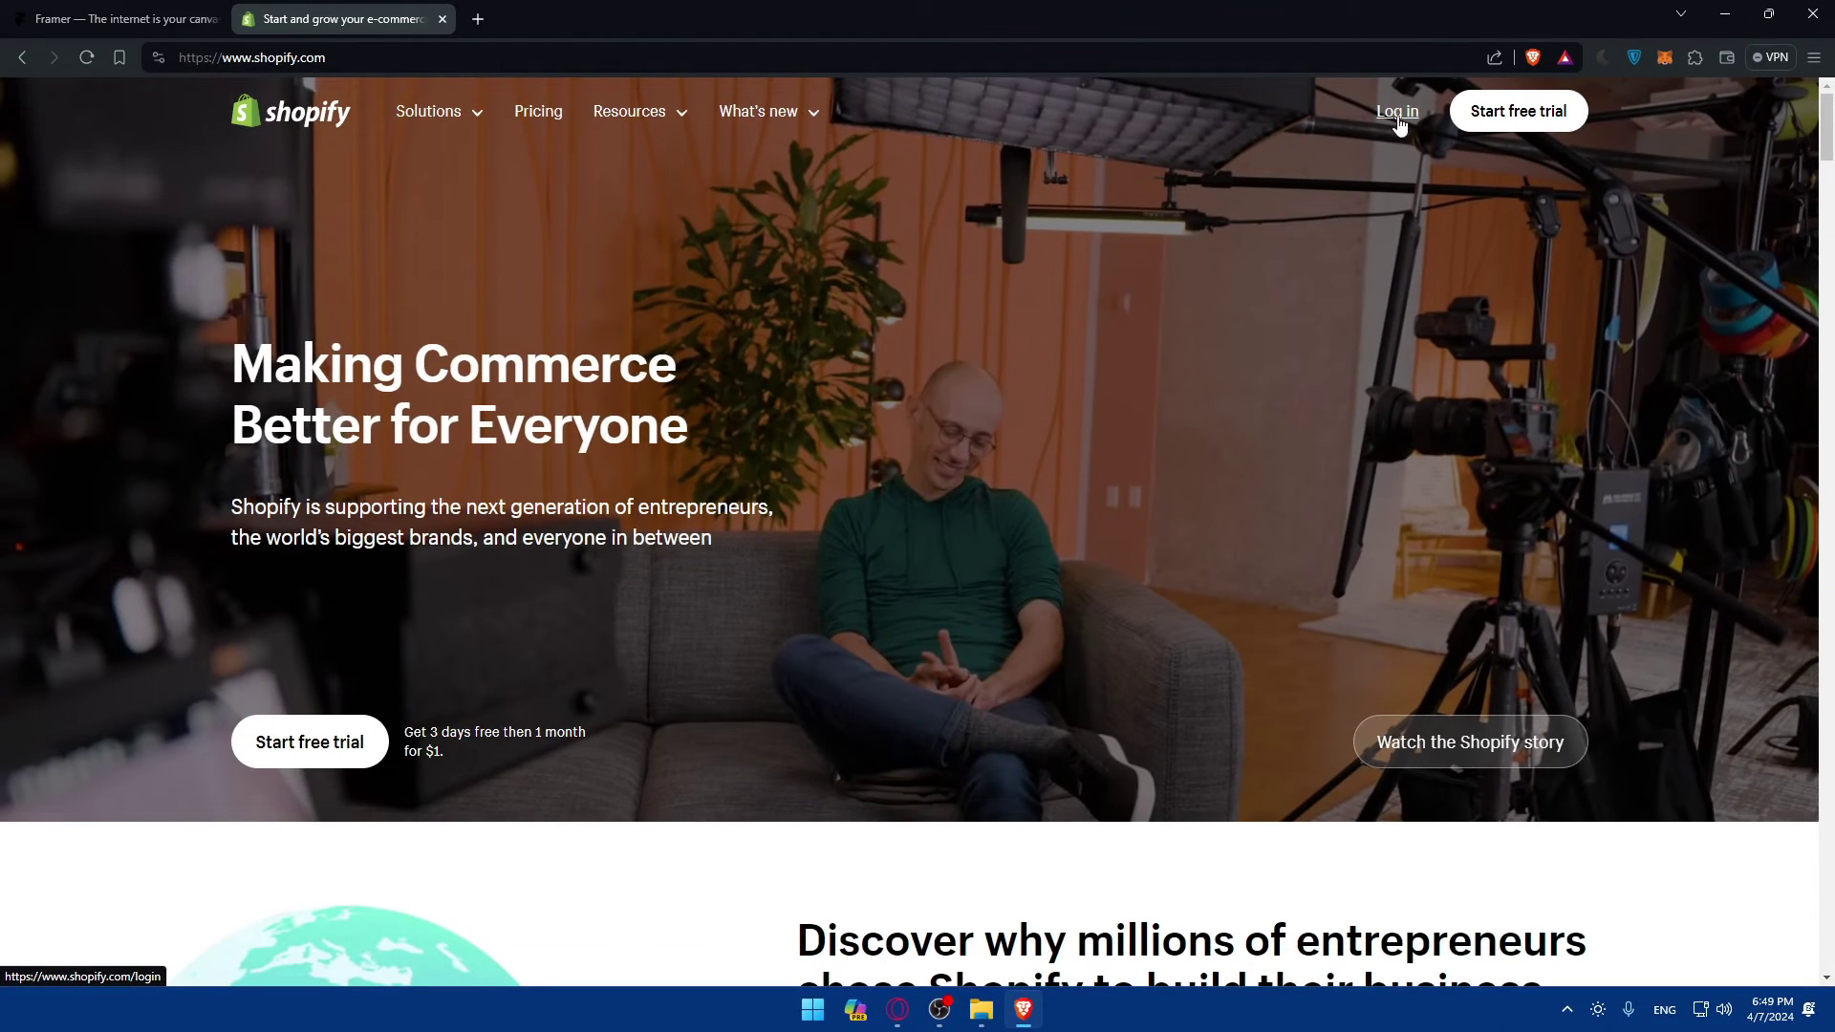
# Log in to Shopify with the saved account, skip the security review, and return to Framer.
pyautogui.click(209, 11)
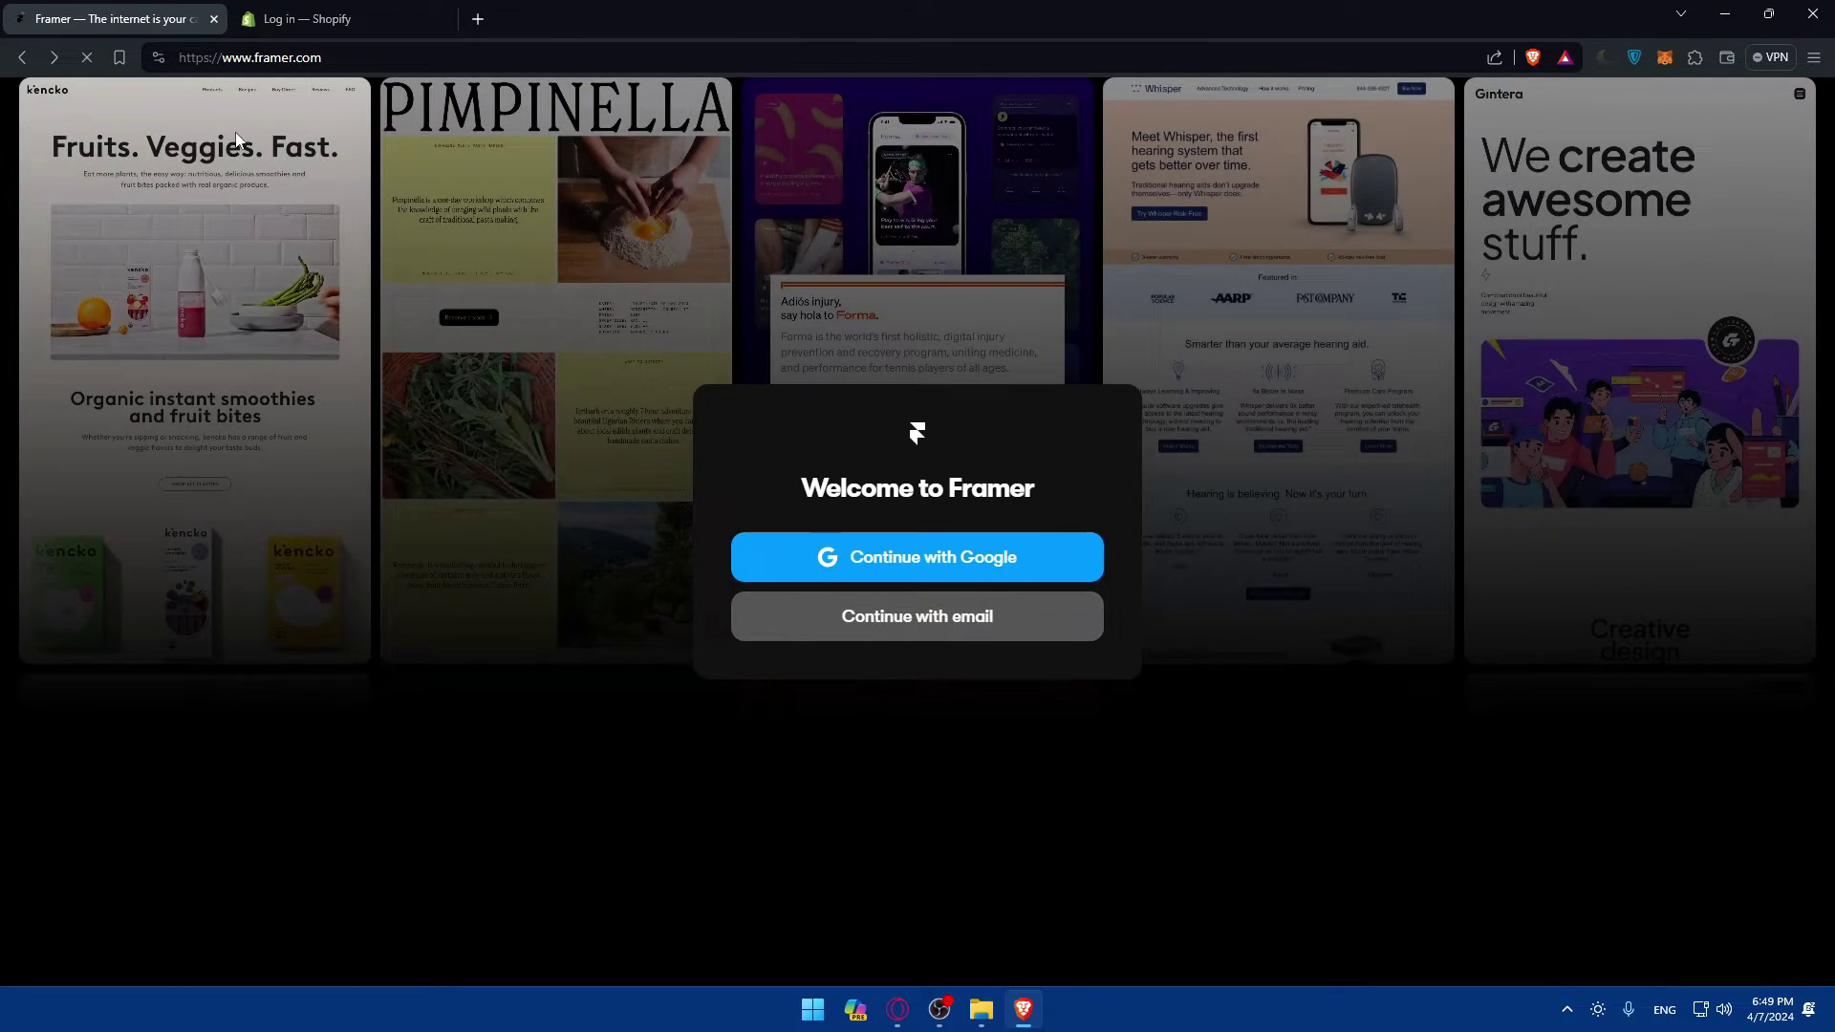
pyautogui.click(334, 13)
pyautogui.click(850, 537)
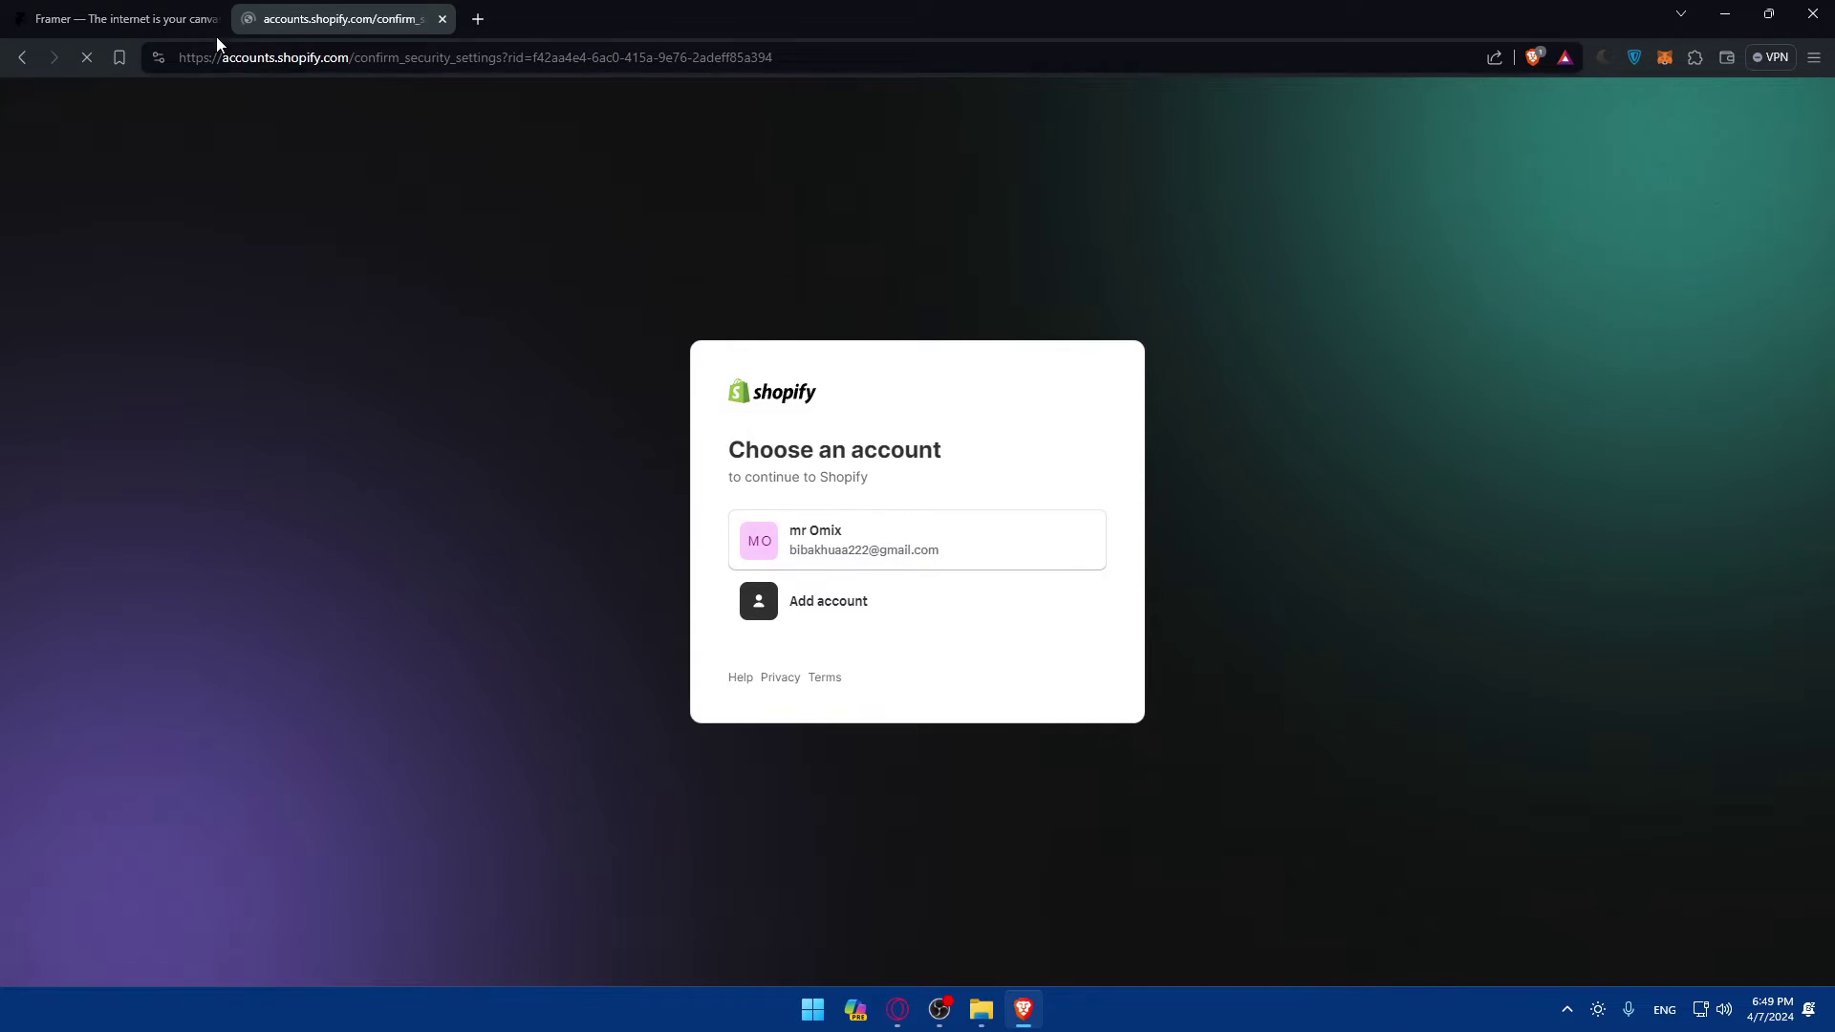
pyautogui.click(791, 775)
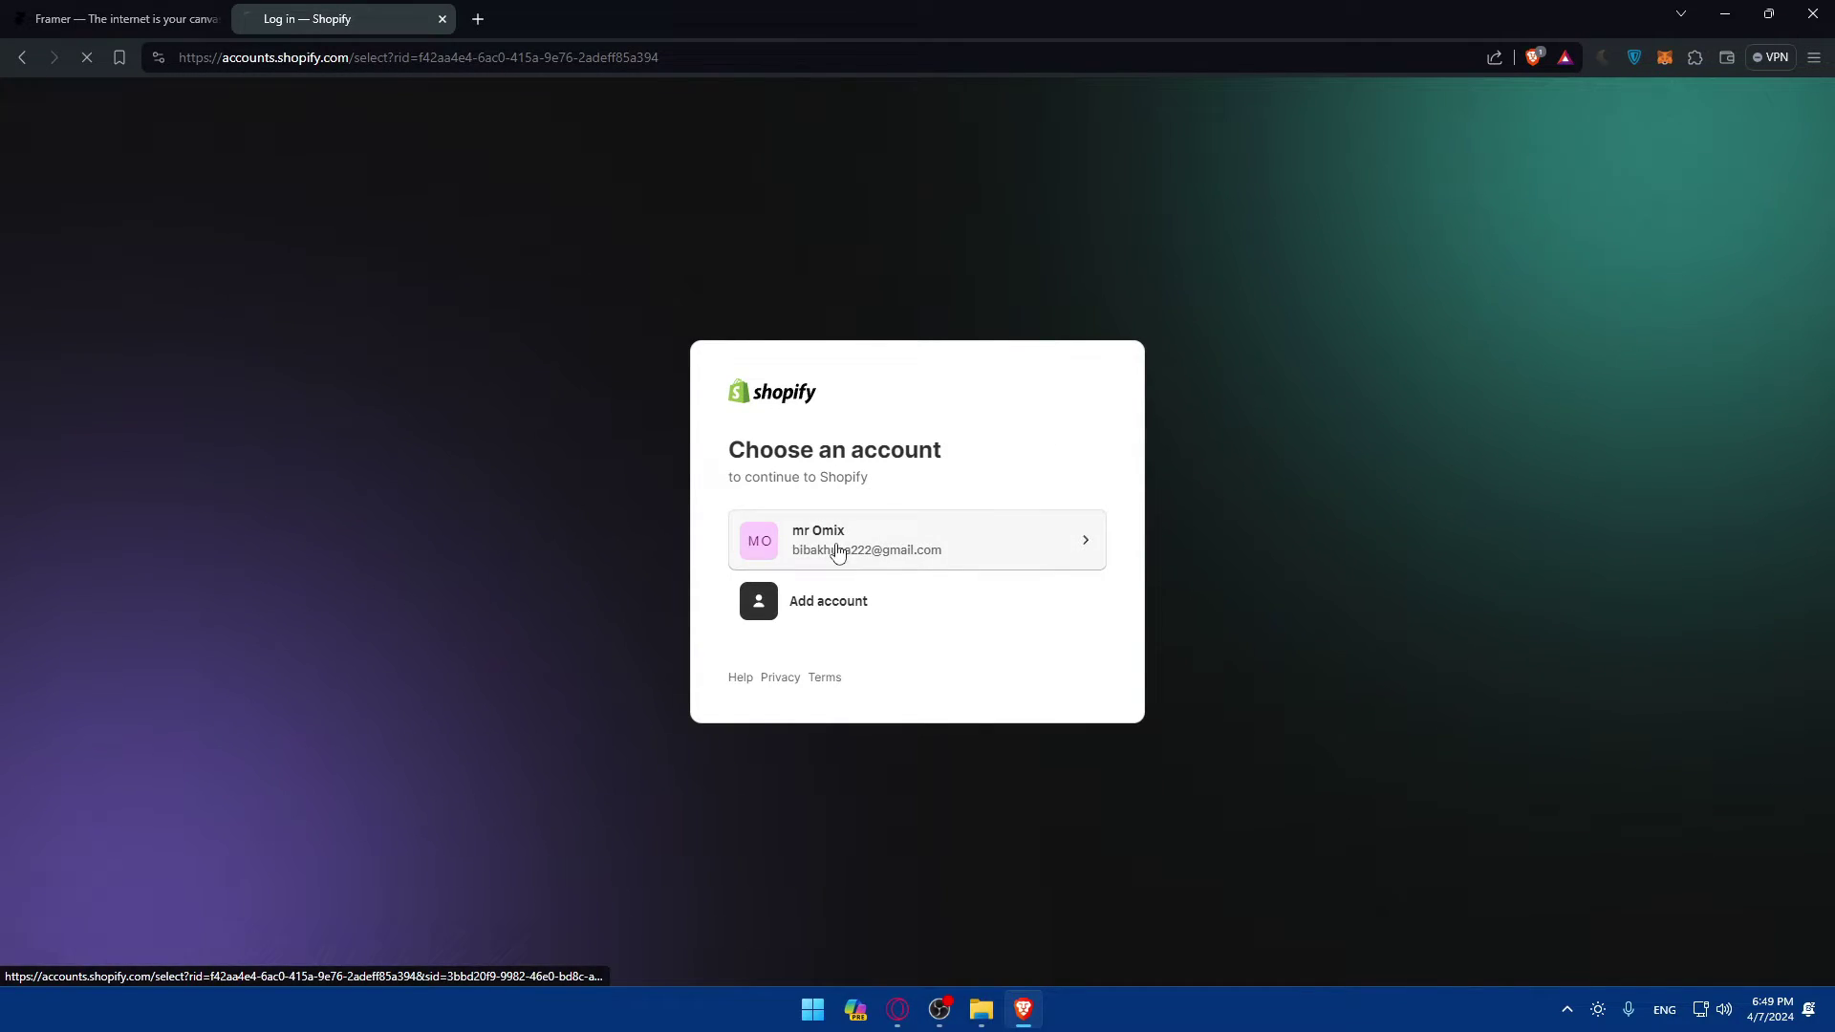
pyautogui.click(154, 13)
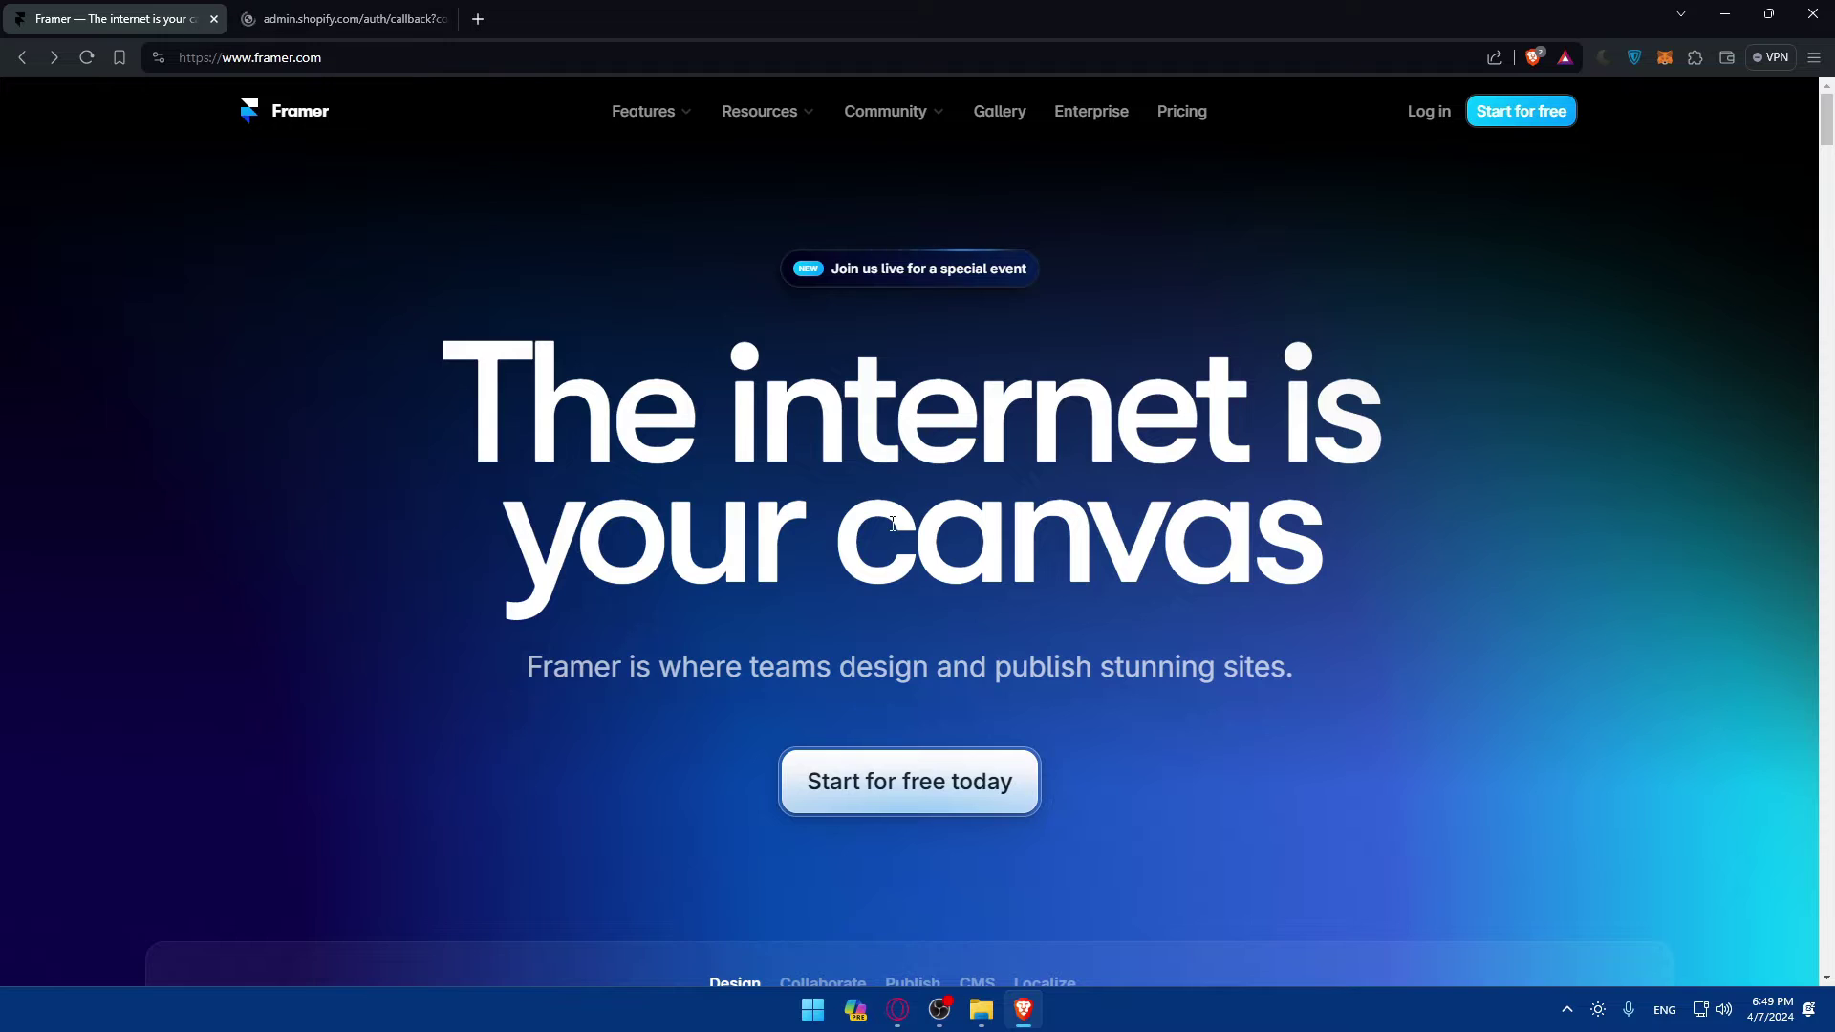
# Sign up for Framer free with the Google account, accept the terms, and finish.
pyautogui.click(1524, 124)
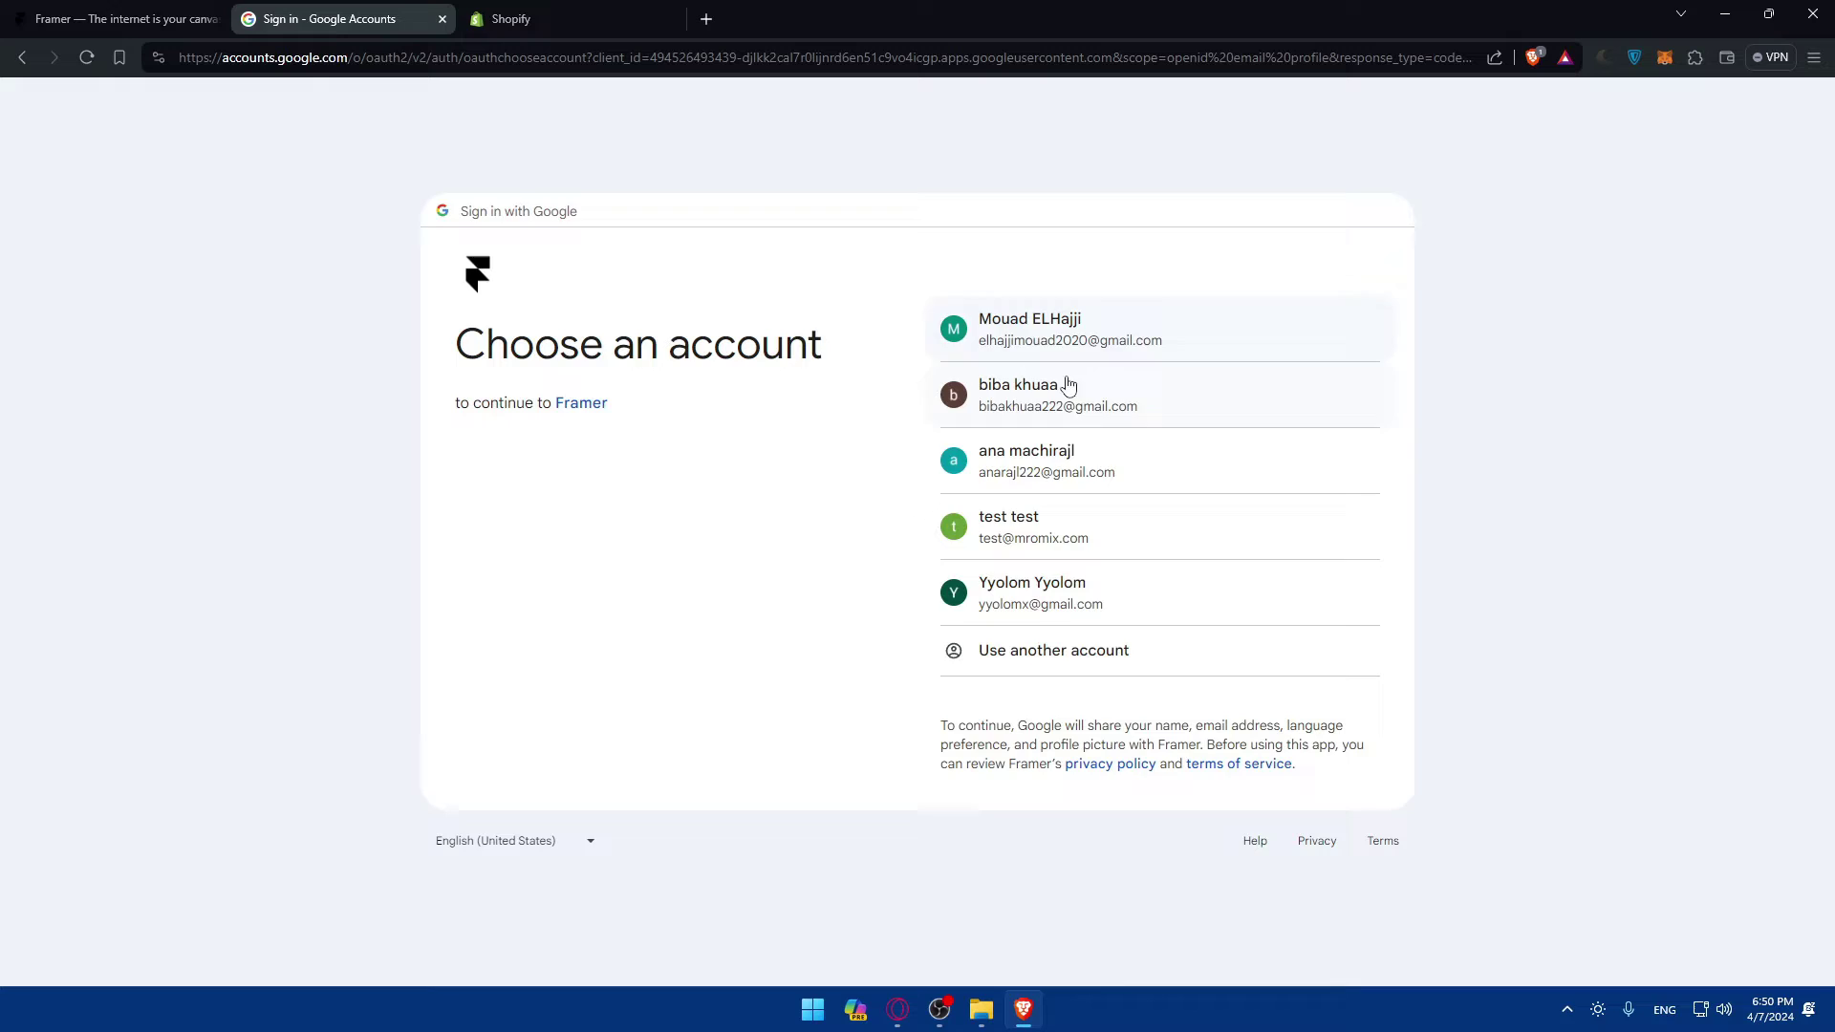
pyautogui.click(1068, 386)
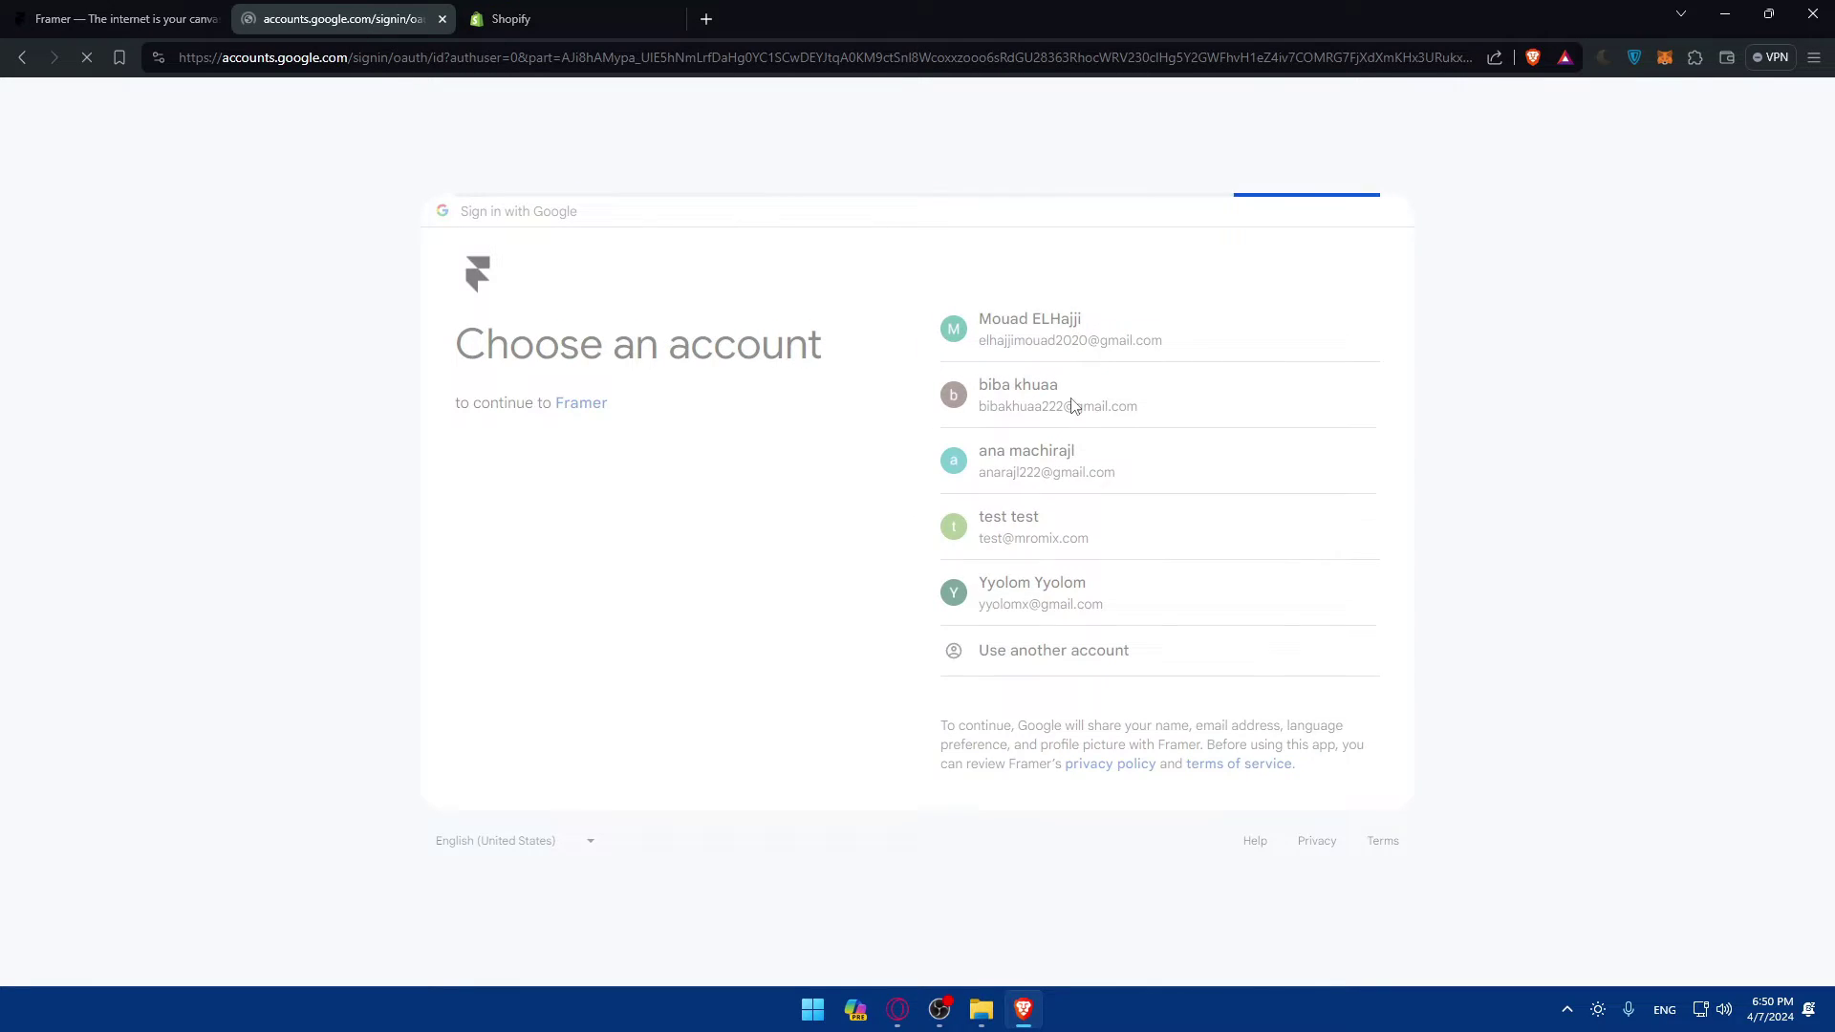
pyautogui.click(1030, 656)
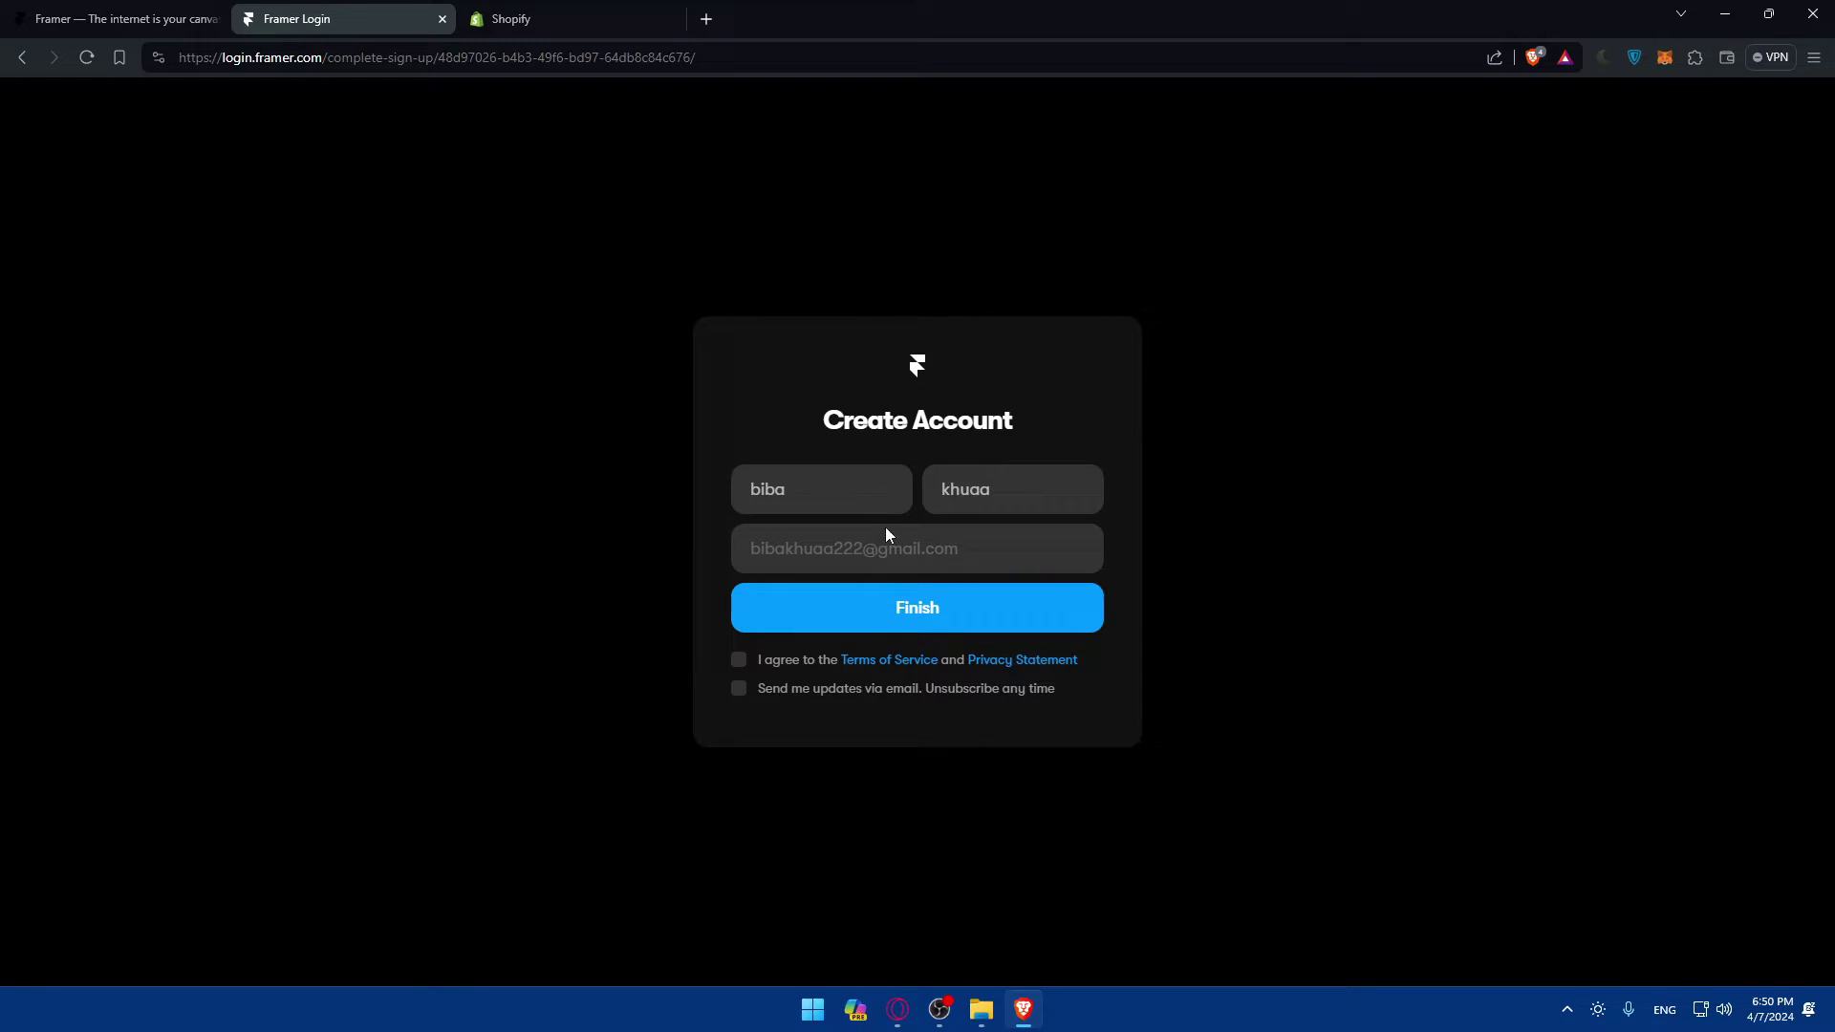
pyautogui.click(892, 624)
pyautogui.click(738, 660)
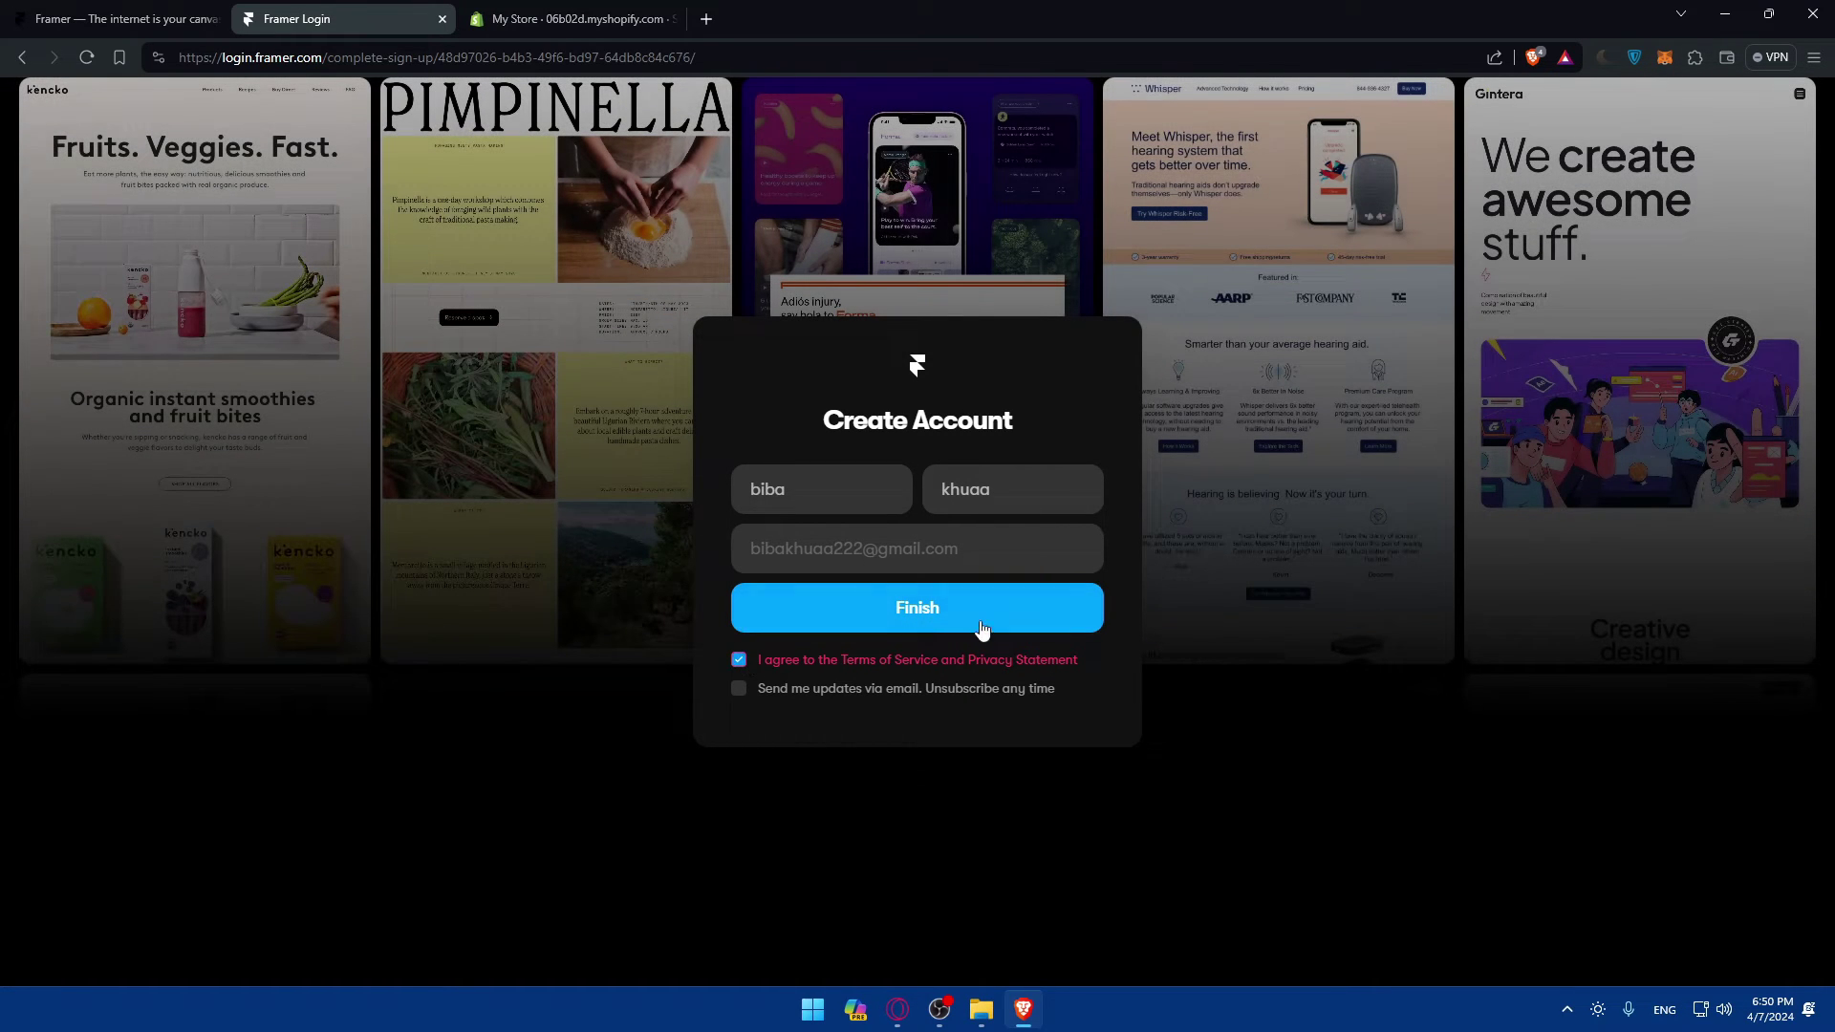
pyautogui.click(875, 604)
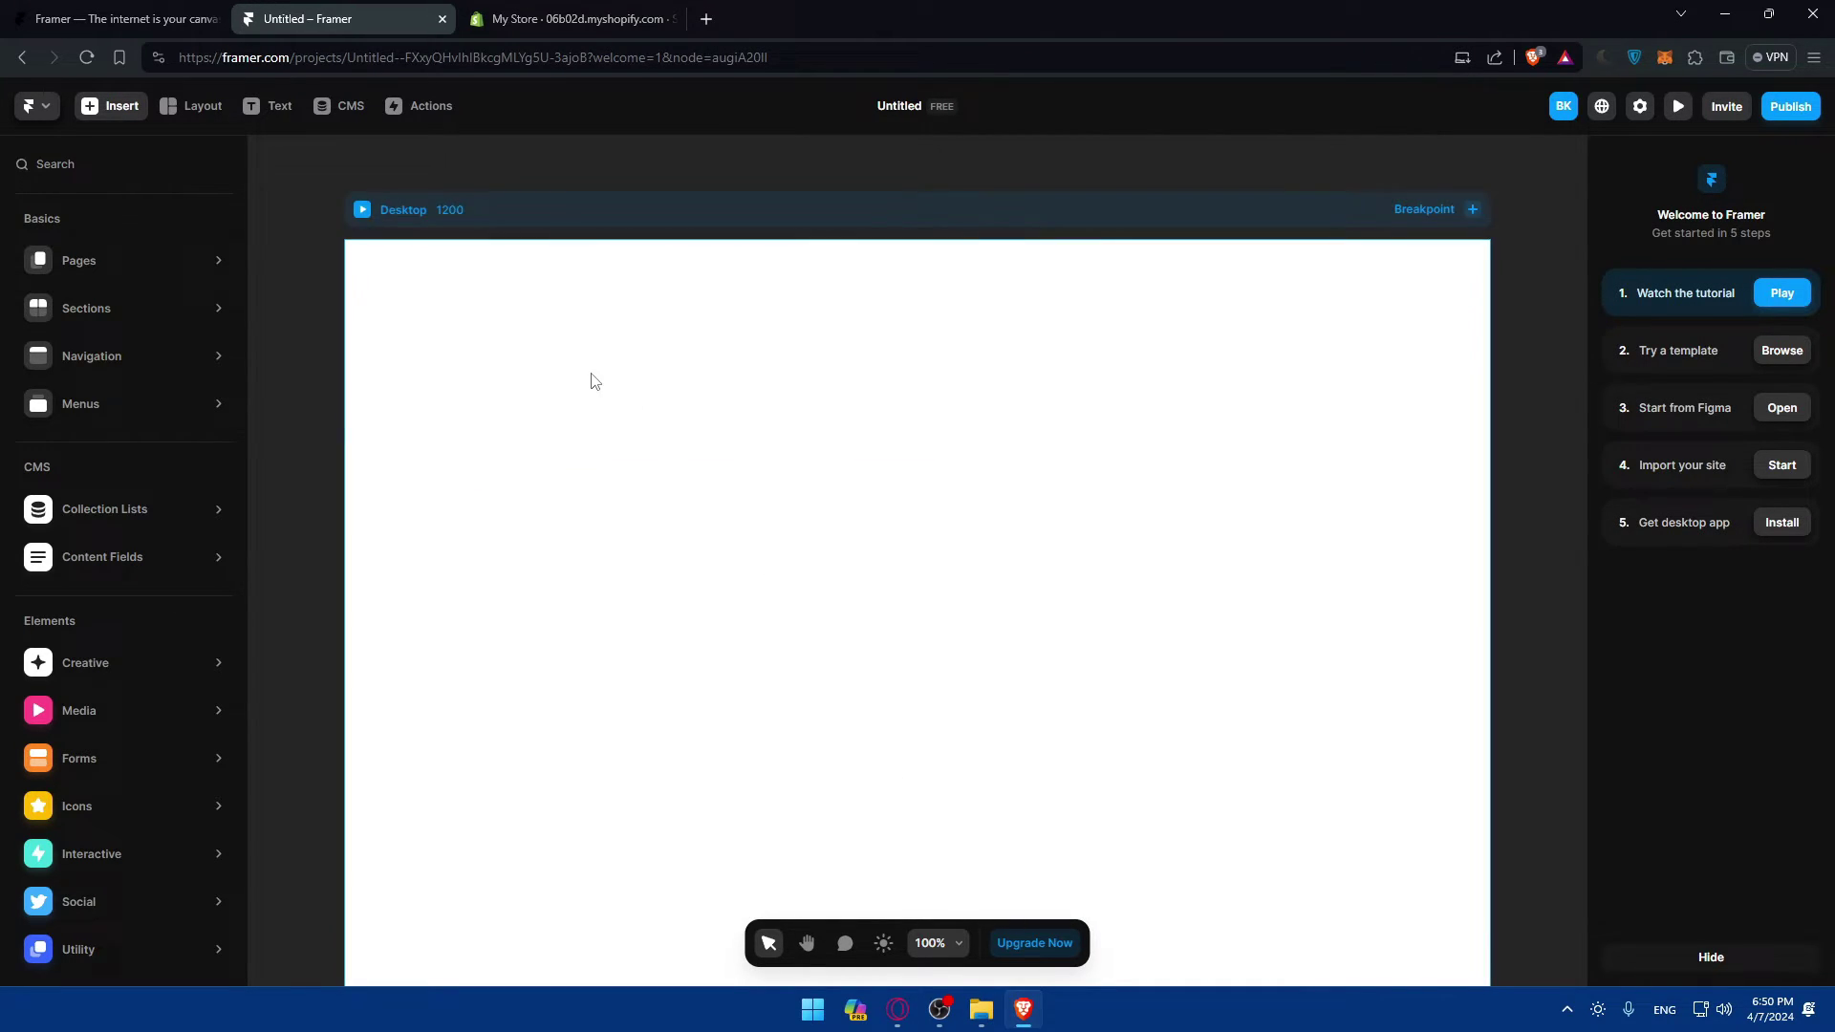
# Create a new Shopify store from All stores, skipping guided setup and dismissing the trial banner.
pyautogui.click(523, 19)
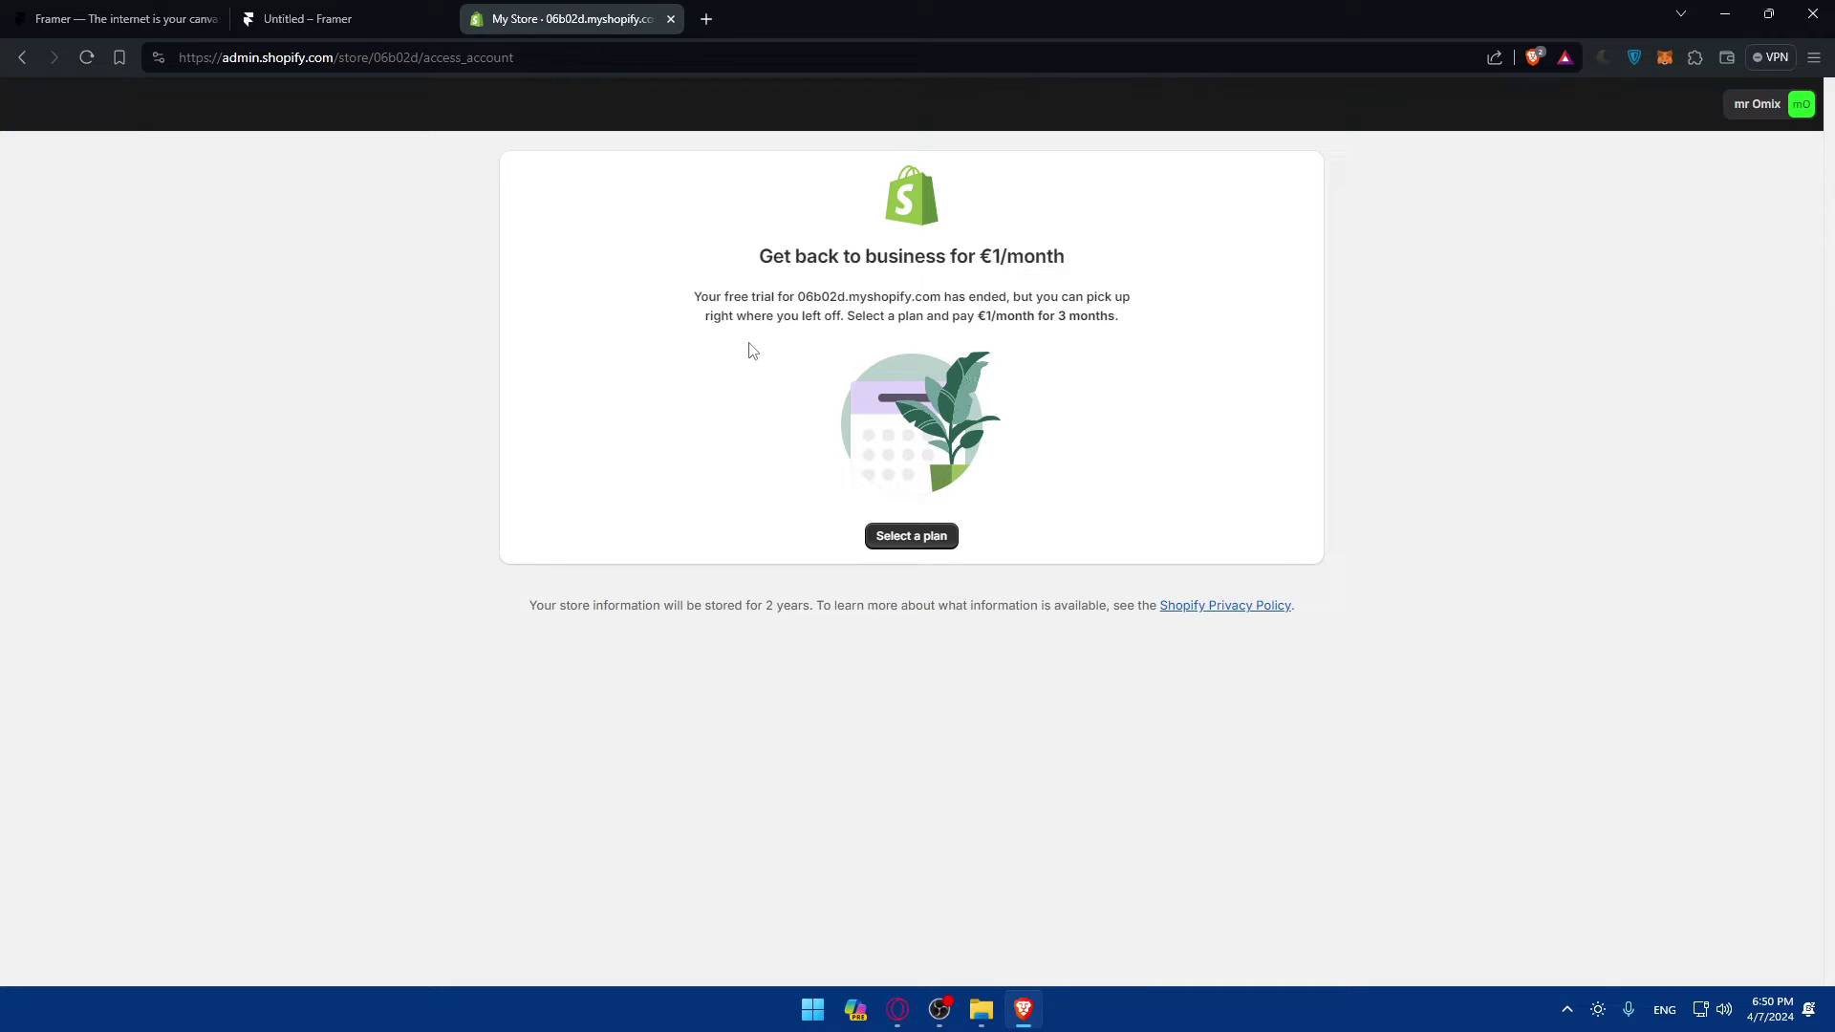
pyautogui.click(1745, 122)
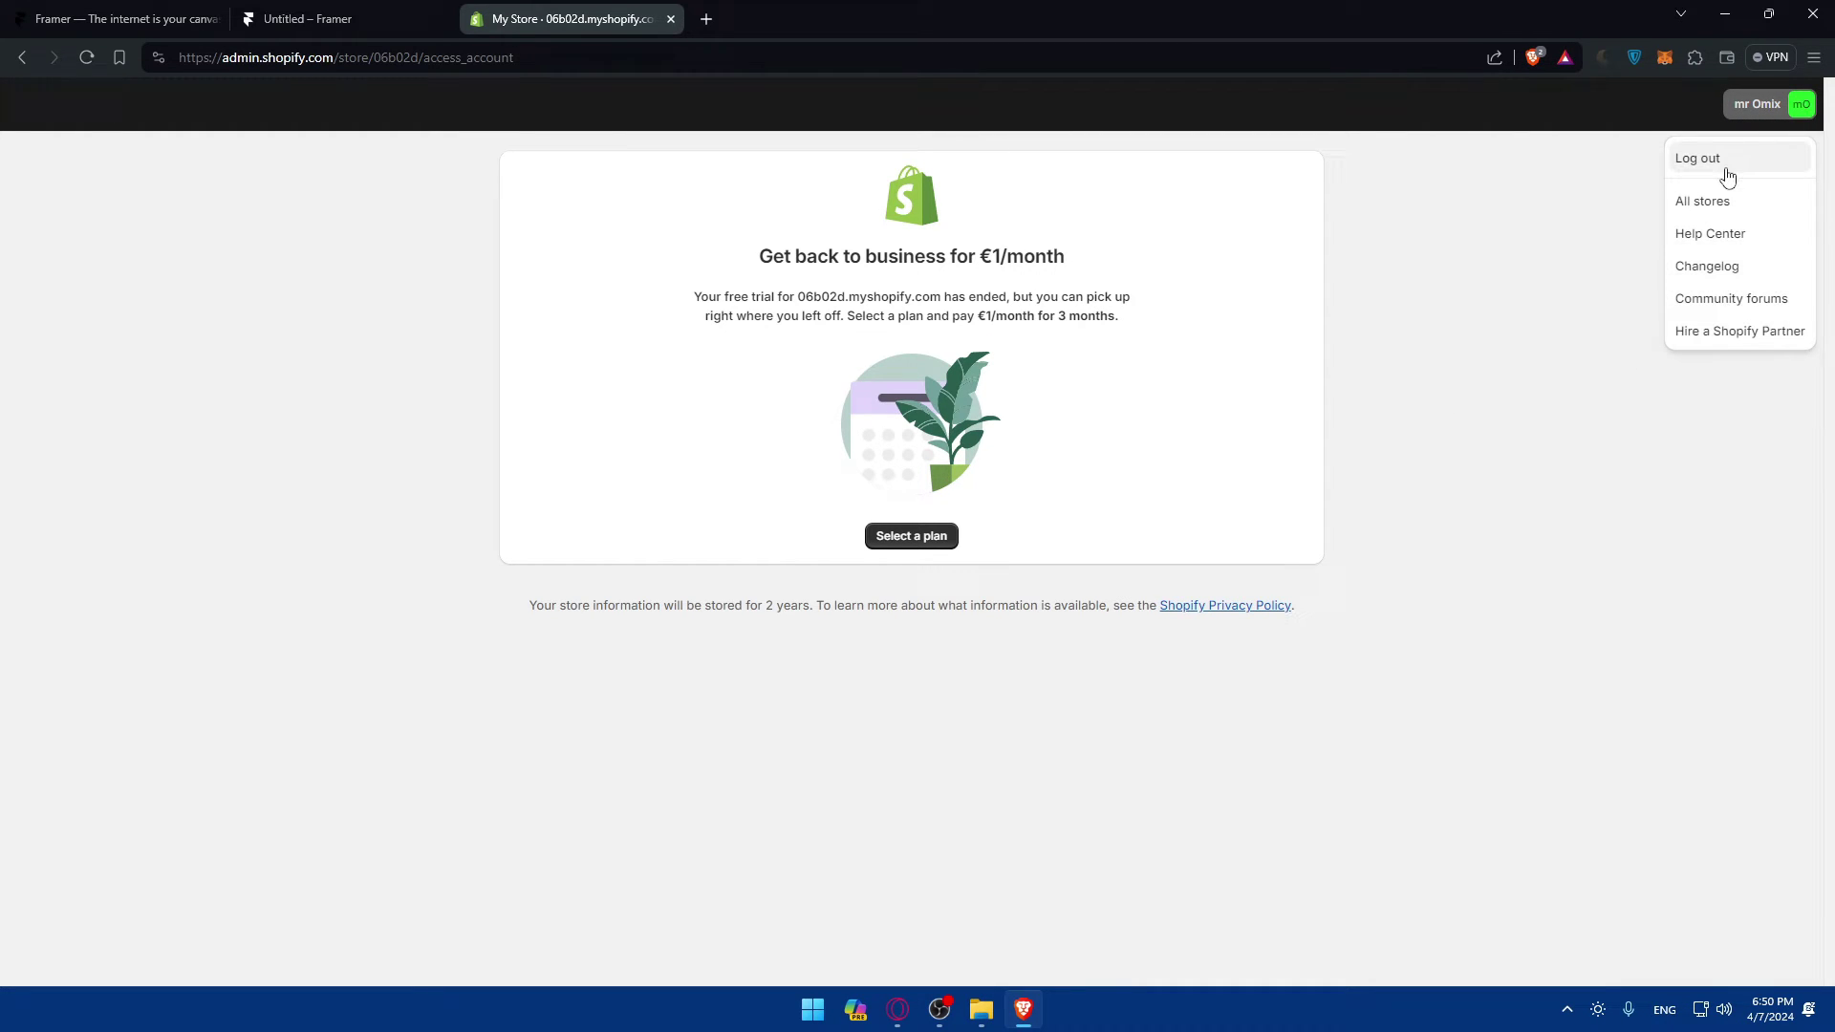
pyautogui.click(1722, 198)
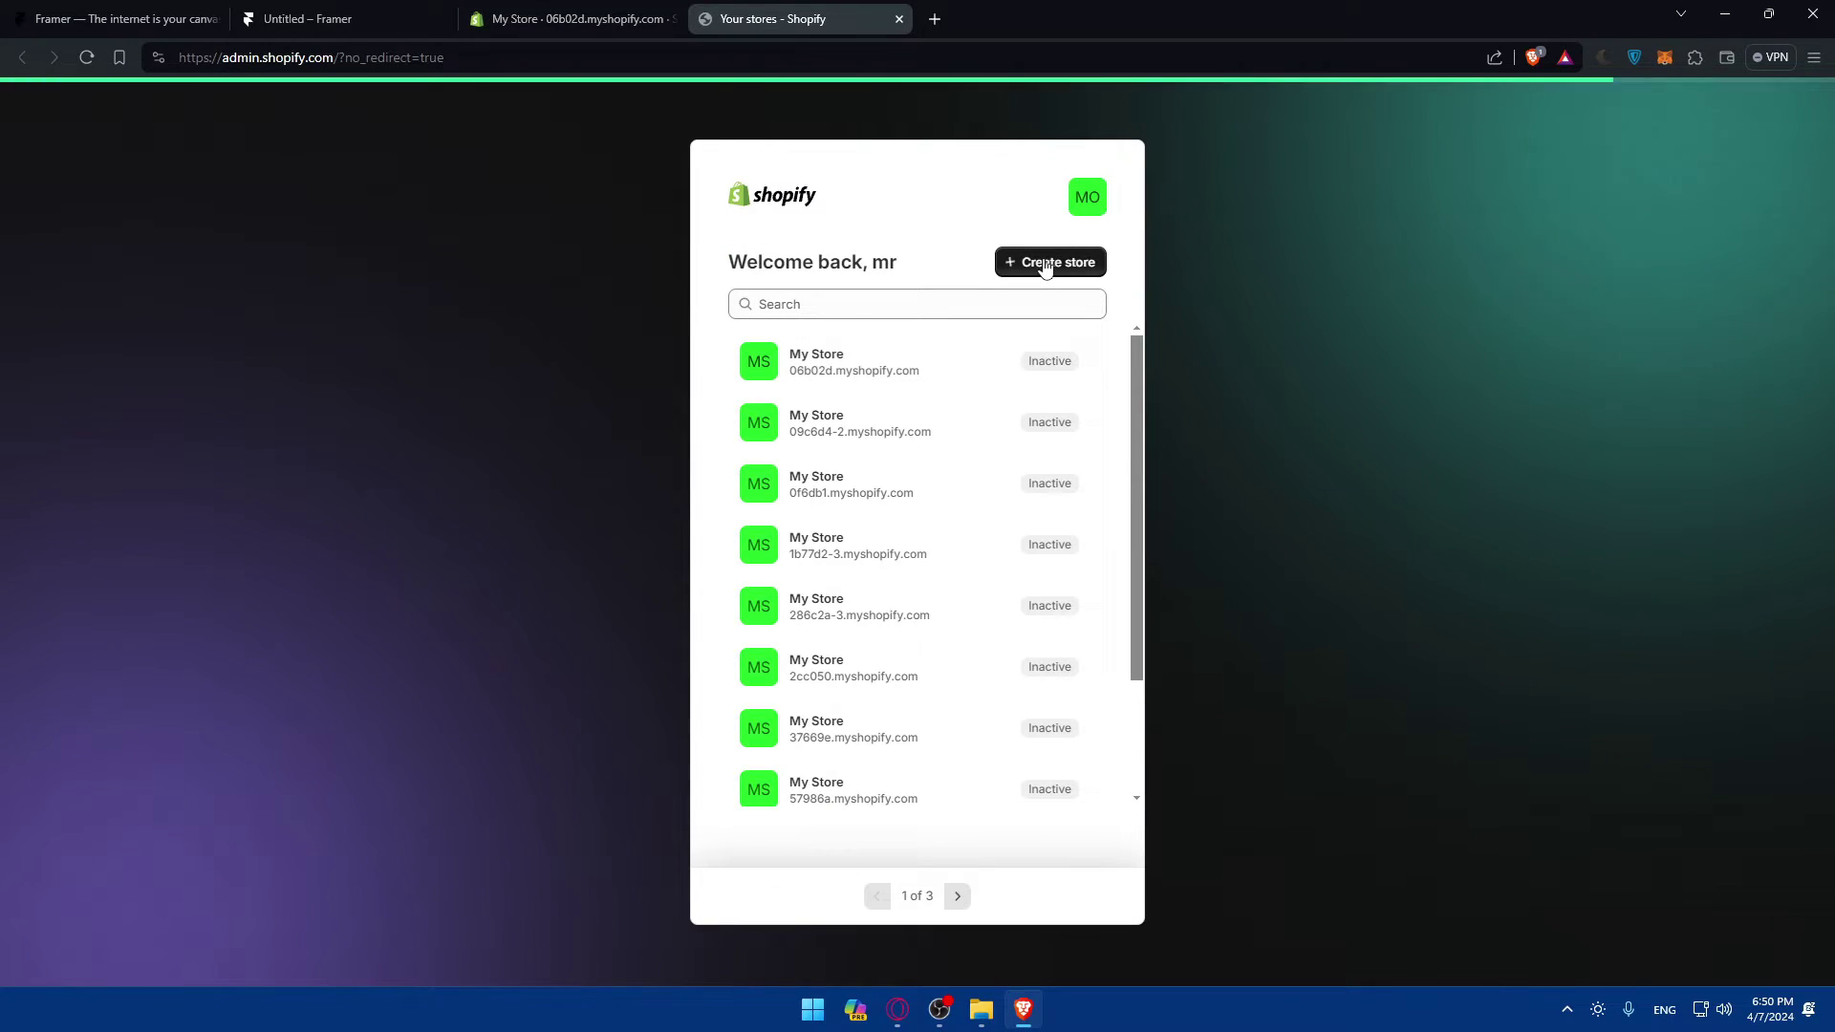
pyautogui.click(1060, 264)
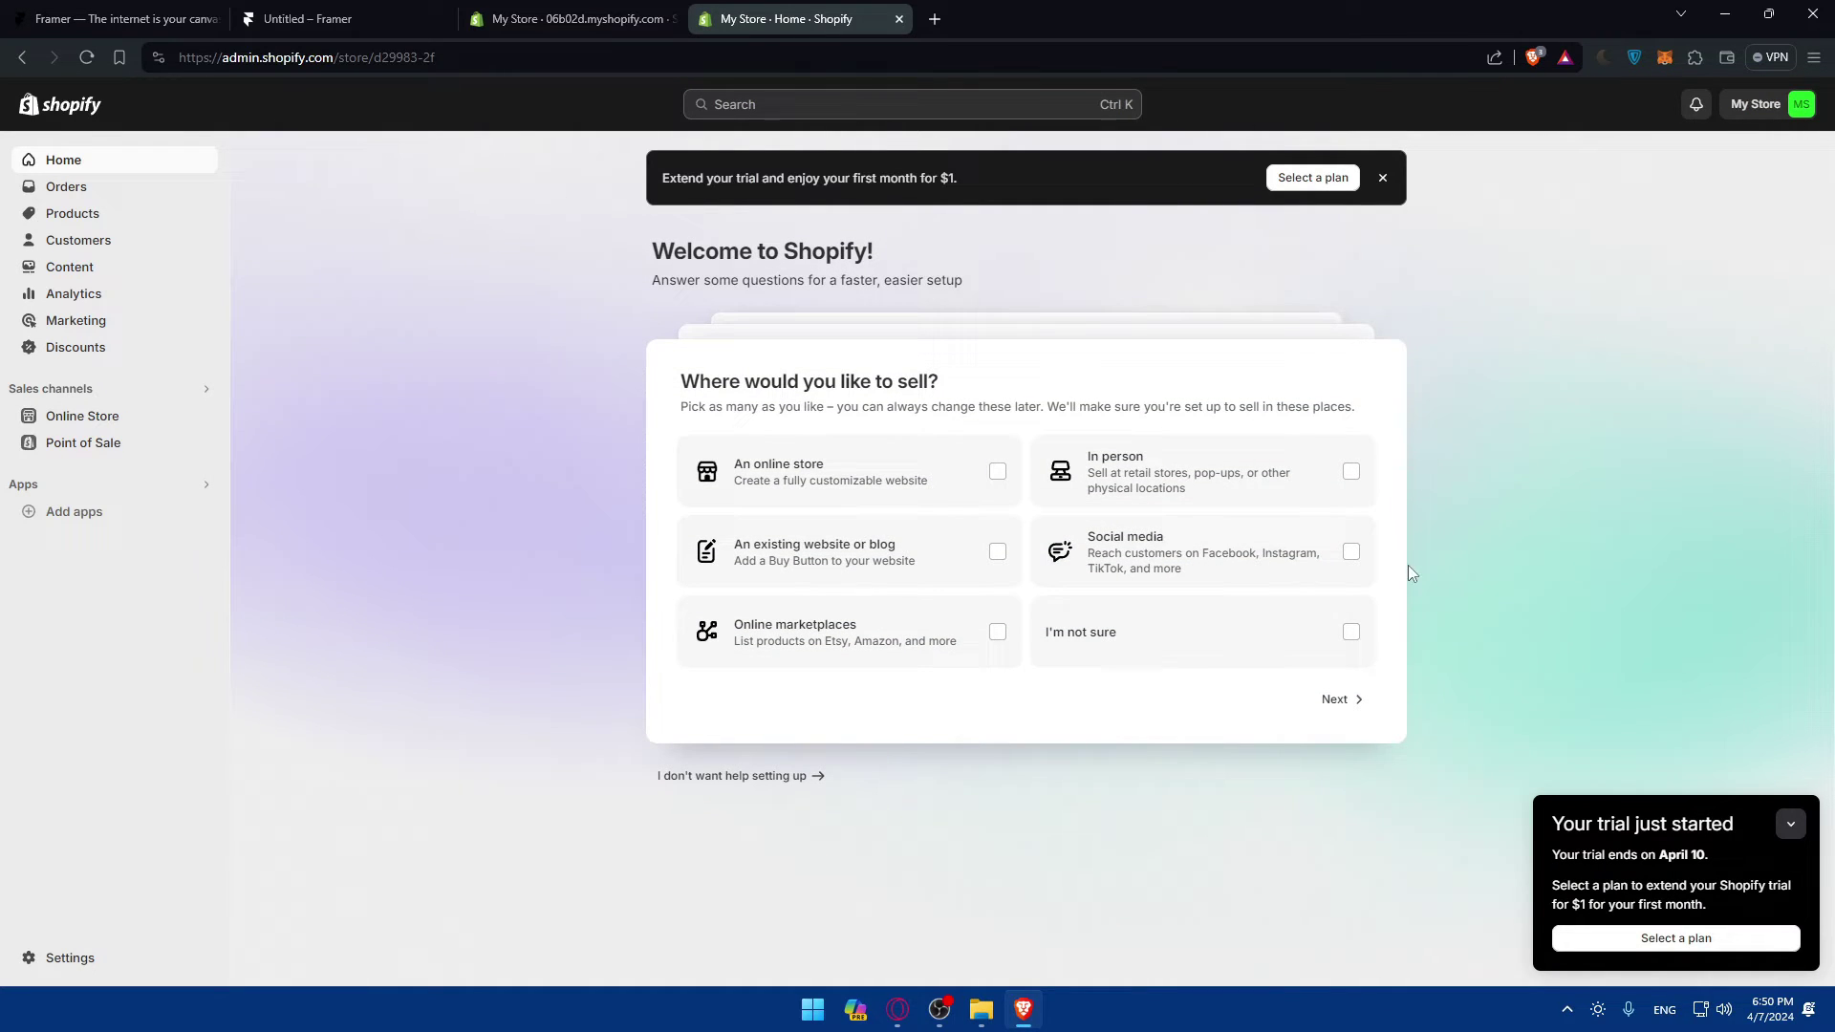
pyautogui.click(751, 772)
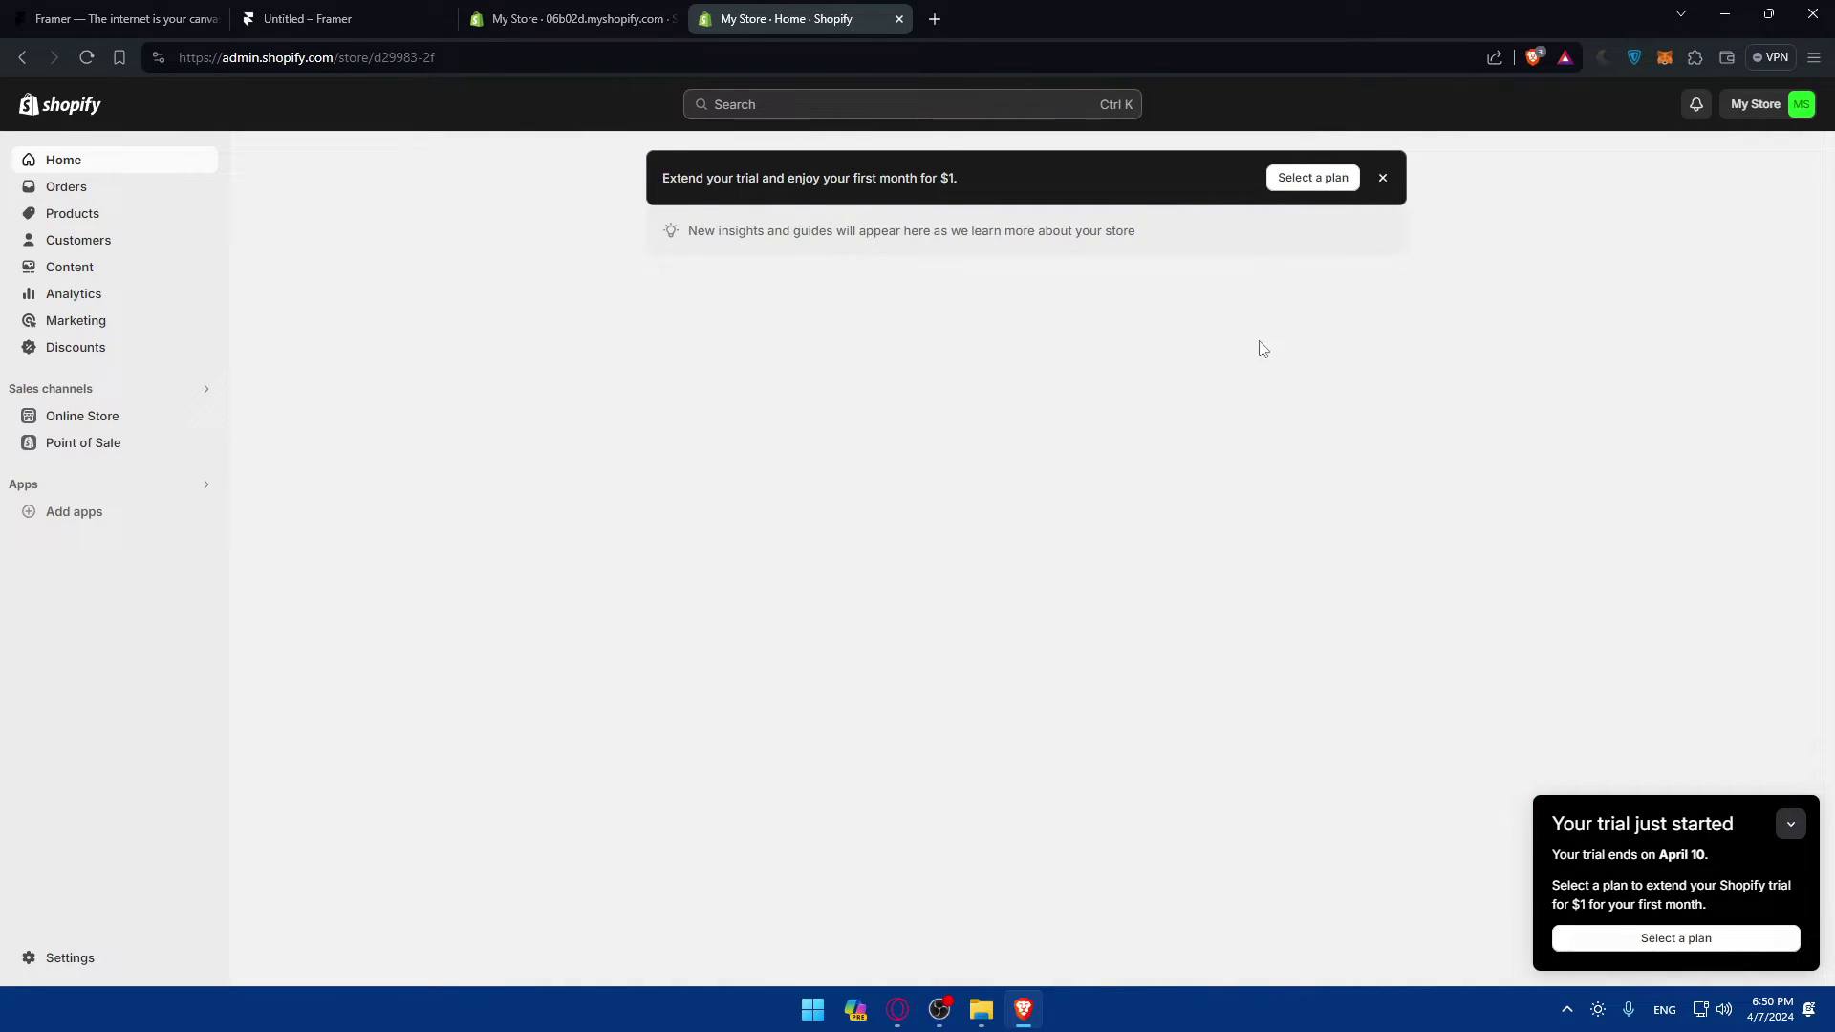
pyautogui.click(1382, 178)
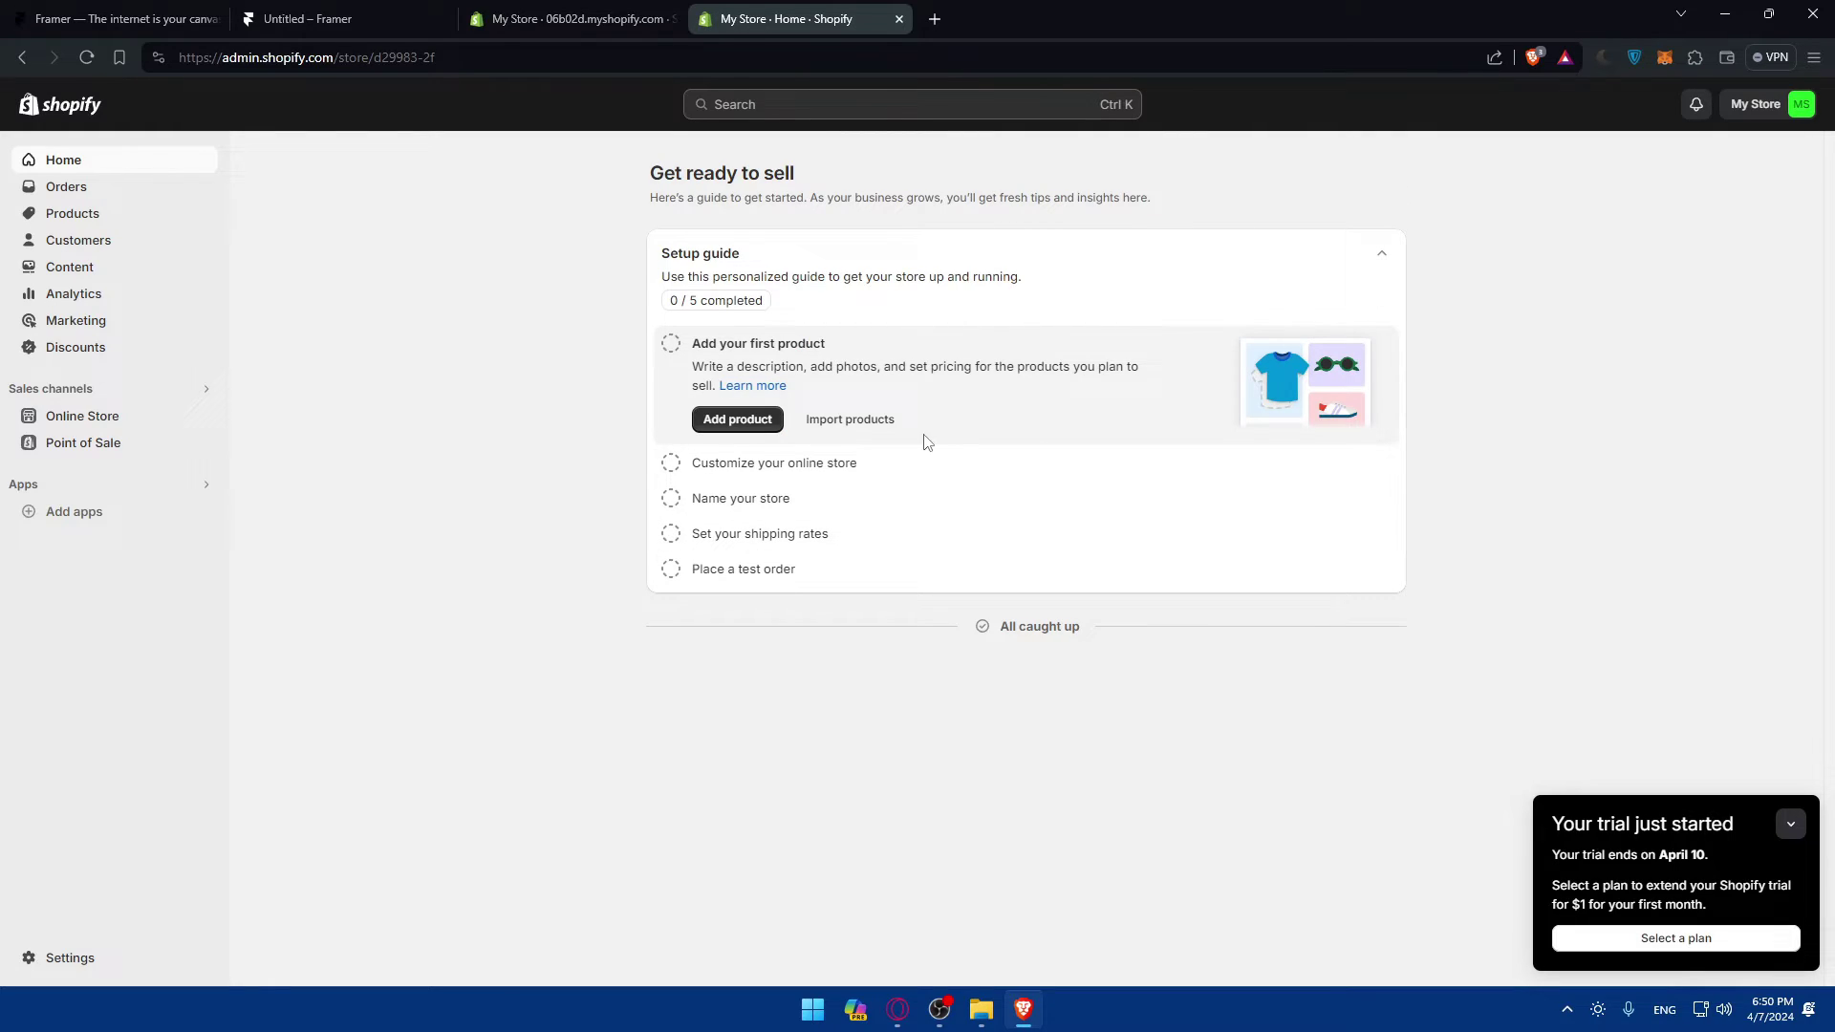
# Close the expired store's tab and go back to Framer.
pyautogui.click(581, 17)
pyautogui.click(670, 19)
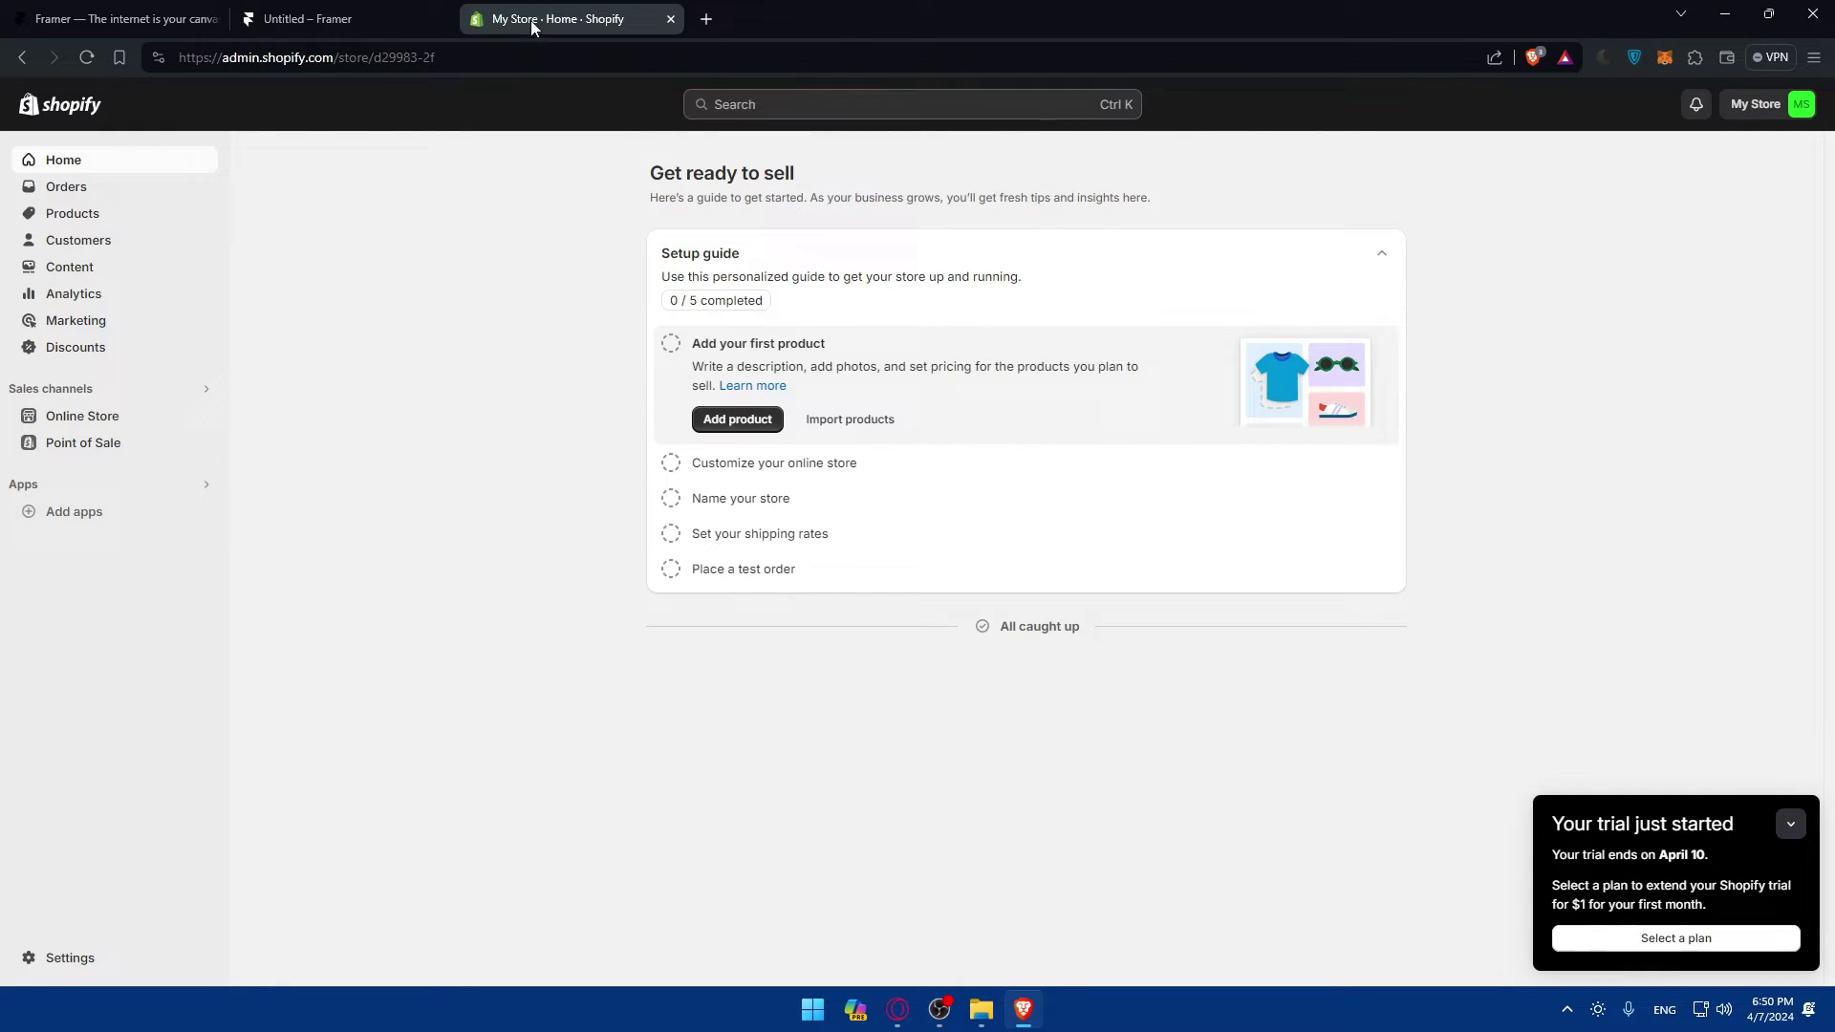
pyautogui.click(304, 11)
# Close the Framer homepage tab and settle on the Framer editor tab.
pyautogui.click(189, 19)
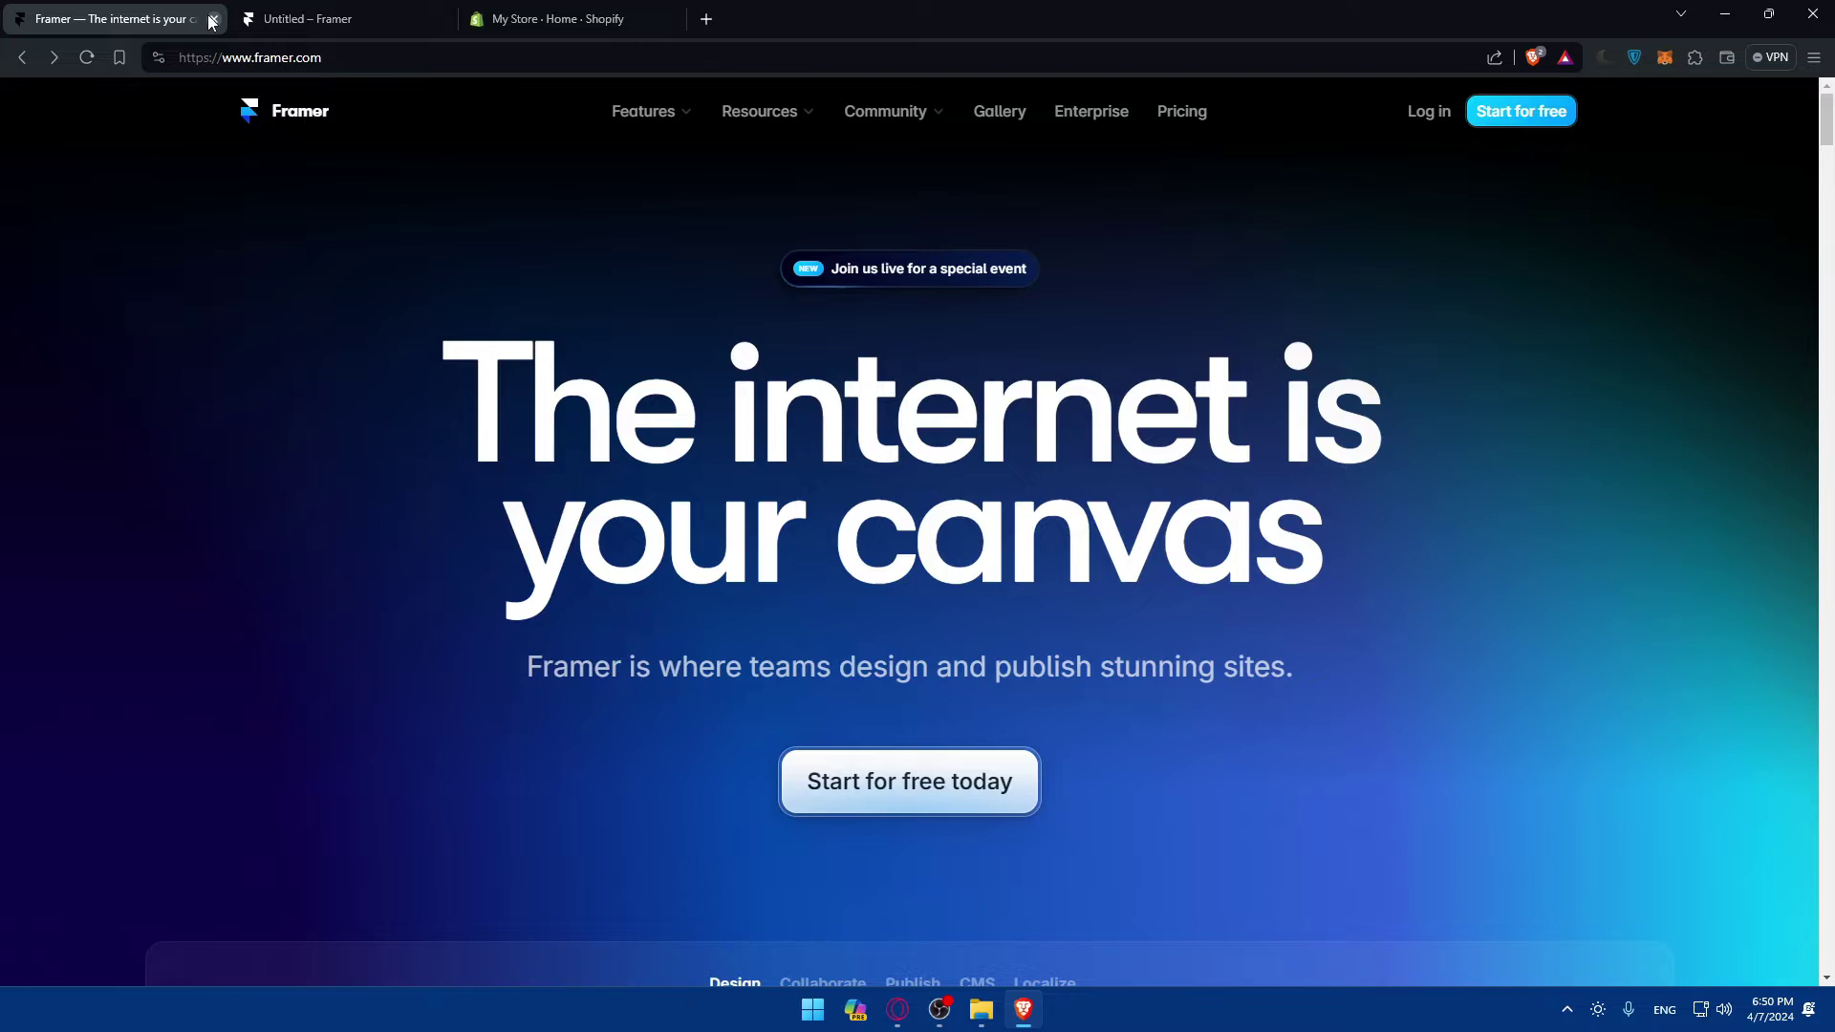
pyautogui.click(212, 20)
pyautogui.click(286, 17)
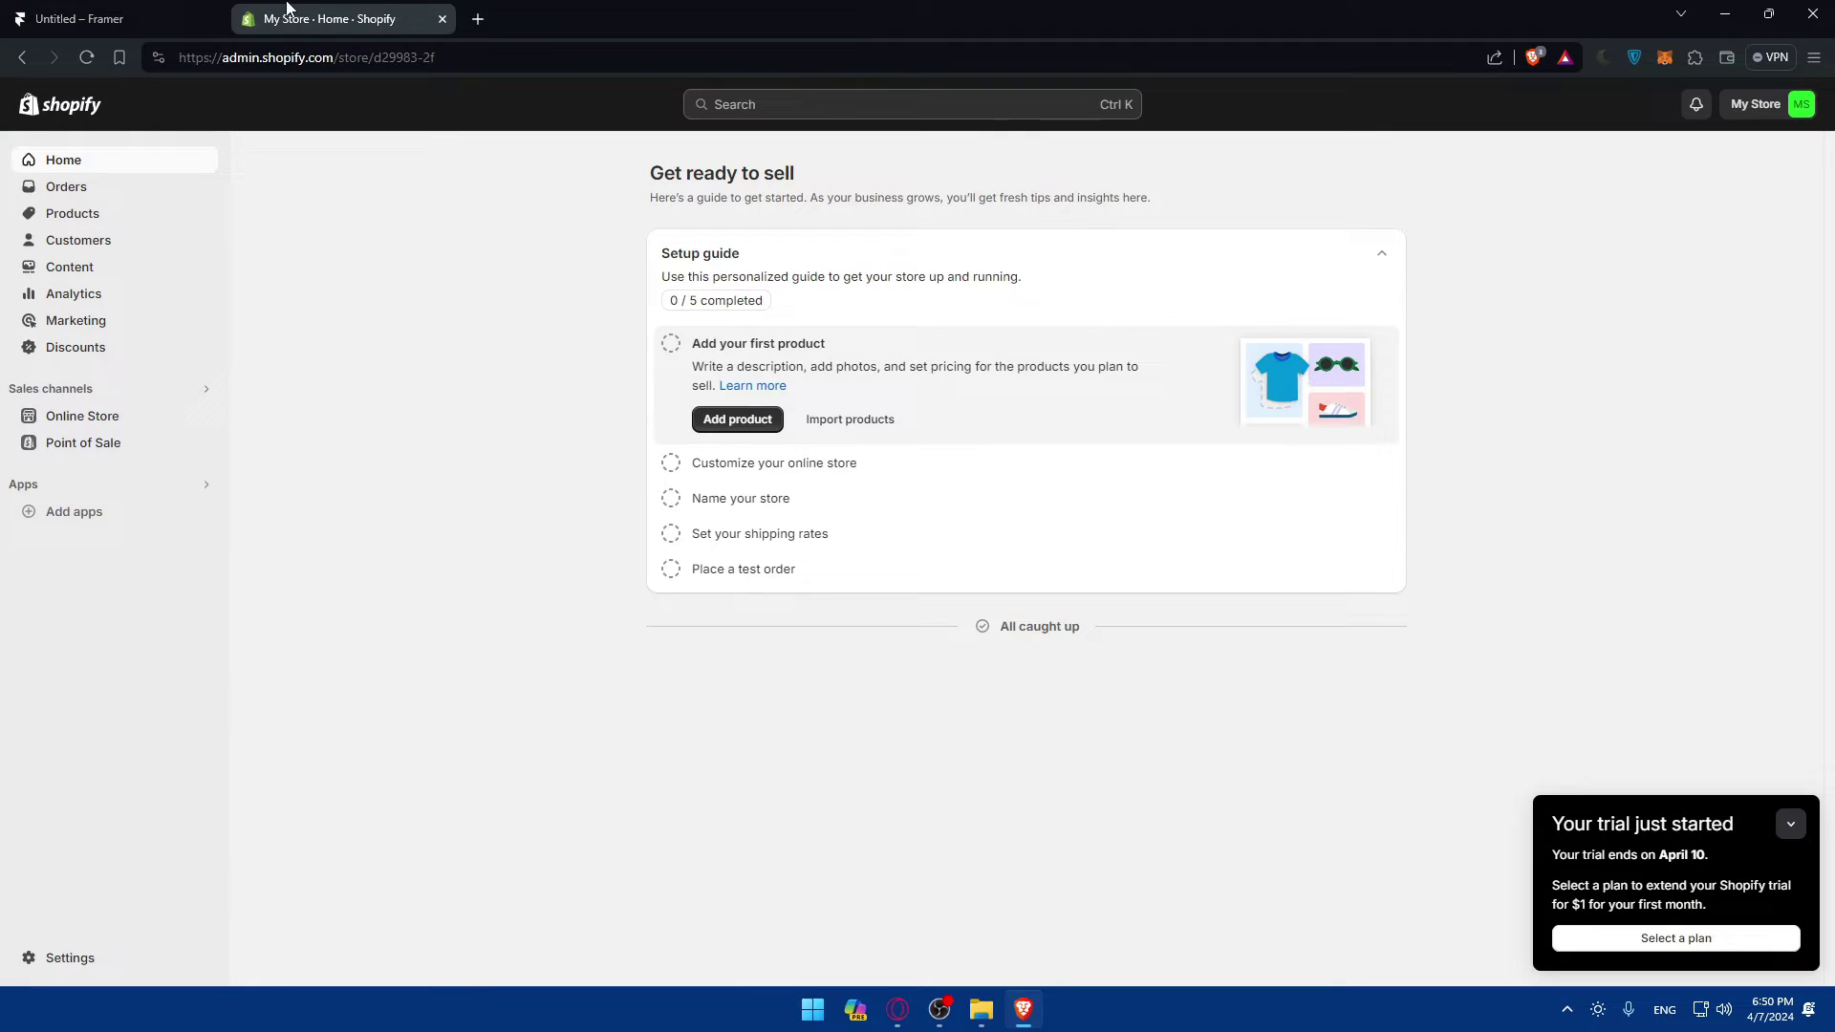
pyautogui.click(153, 17)
pyautogui.click(287, 17)
pyautogui.click(133, 15)
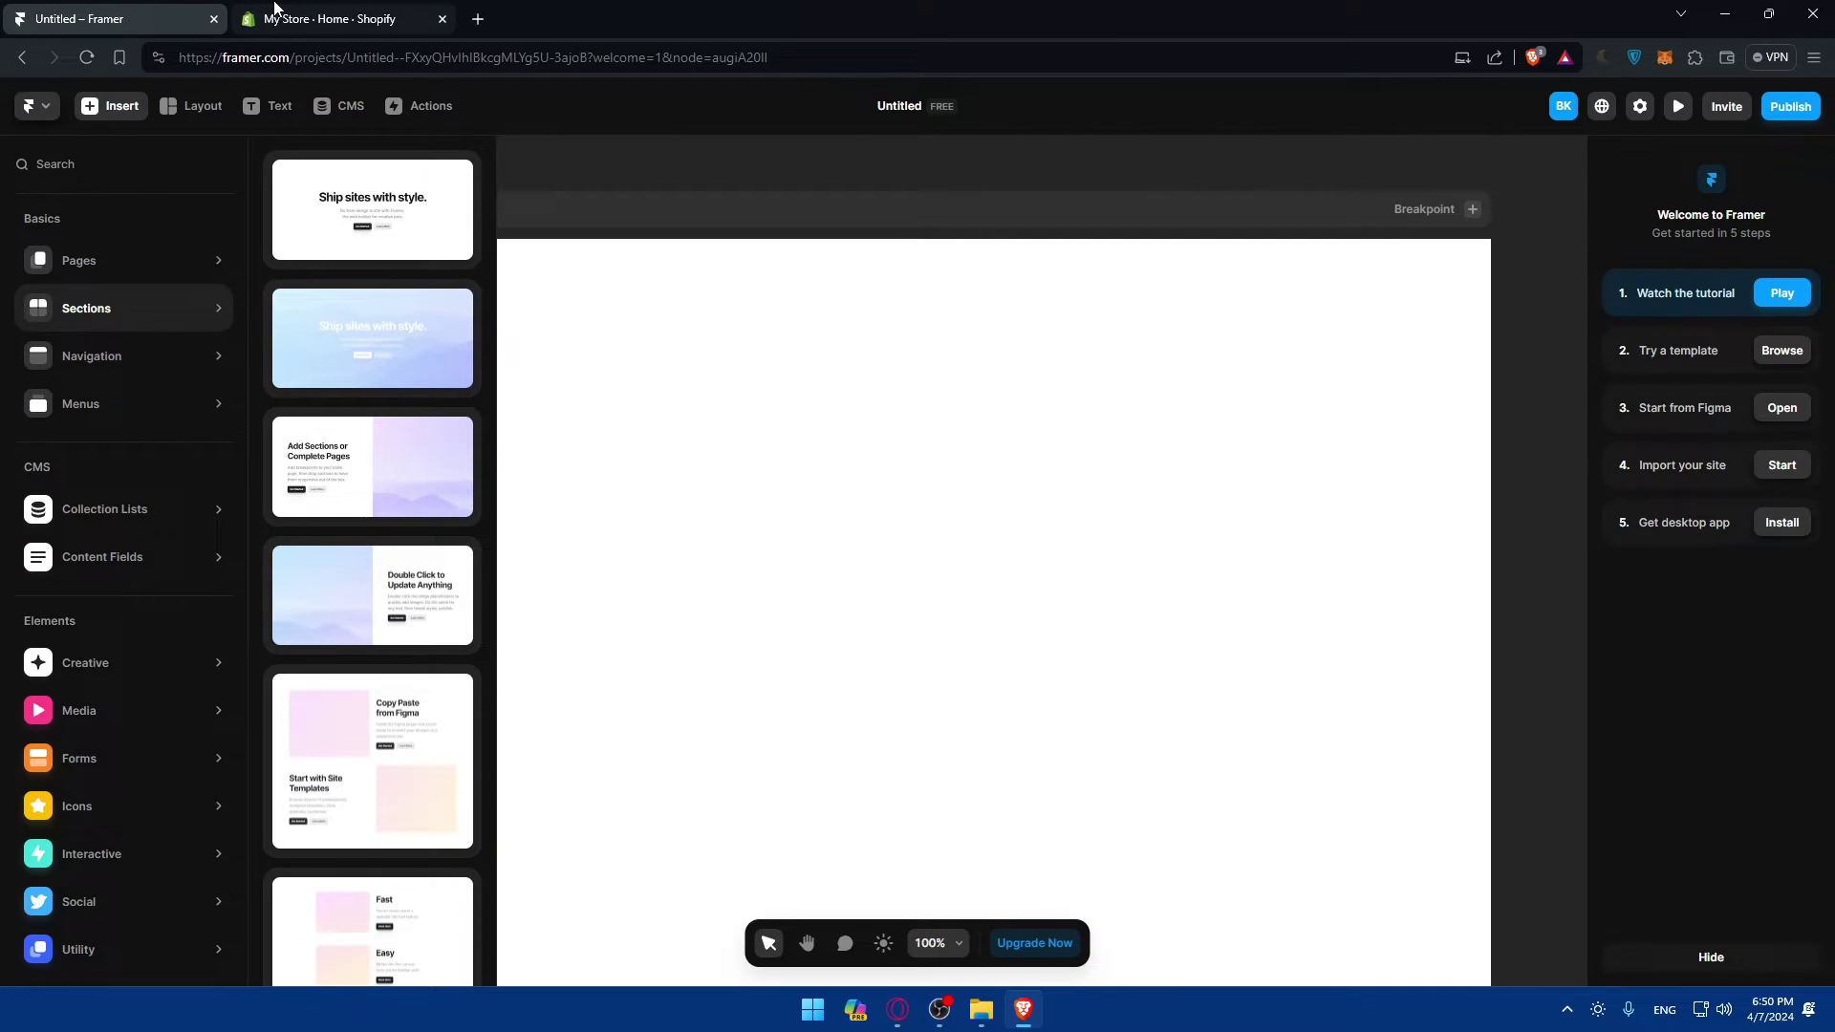
pyautogui.click(295, 14)
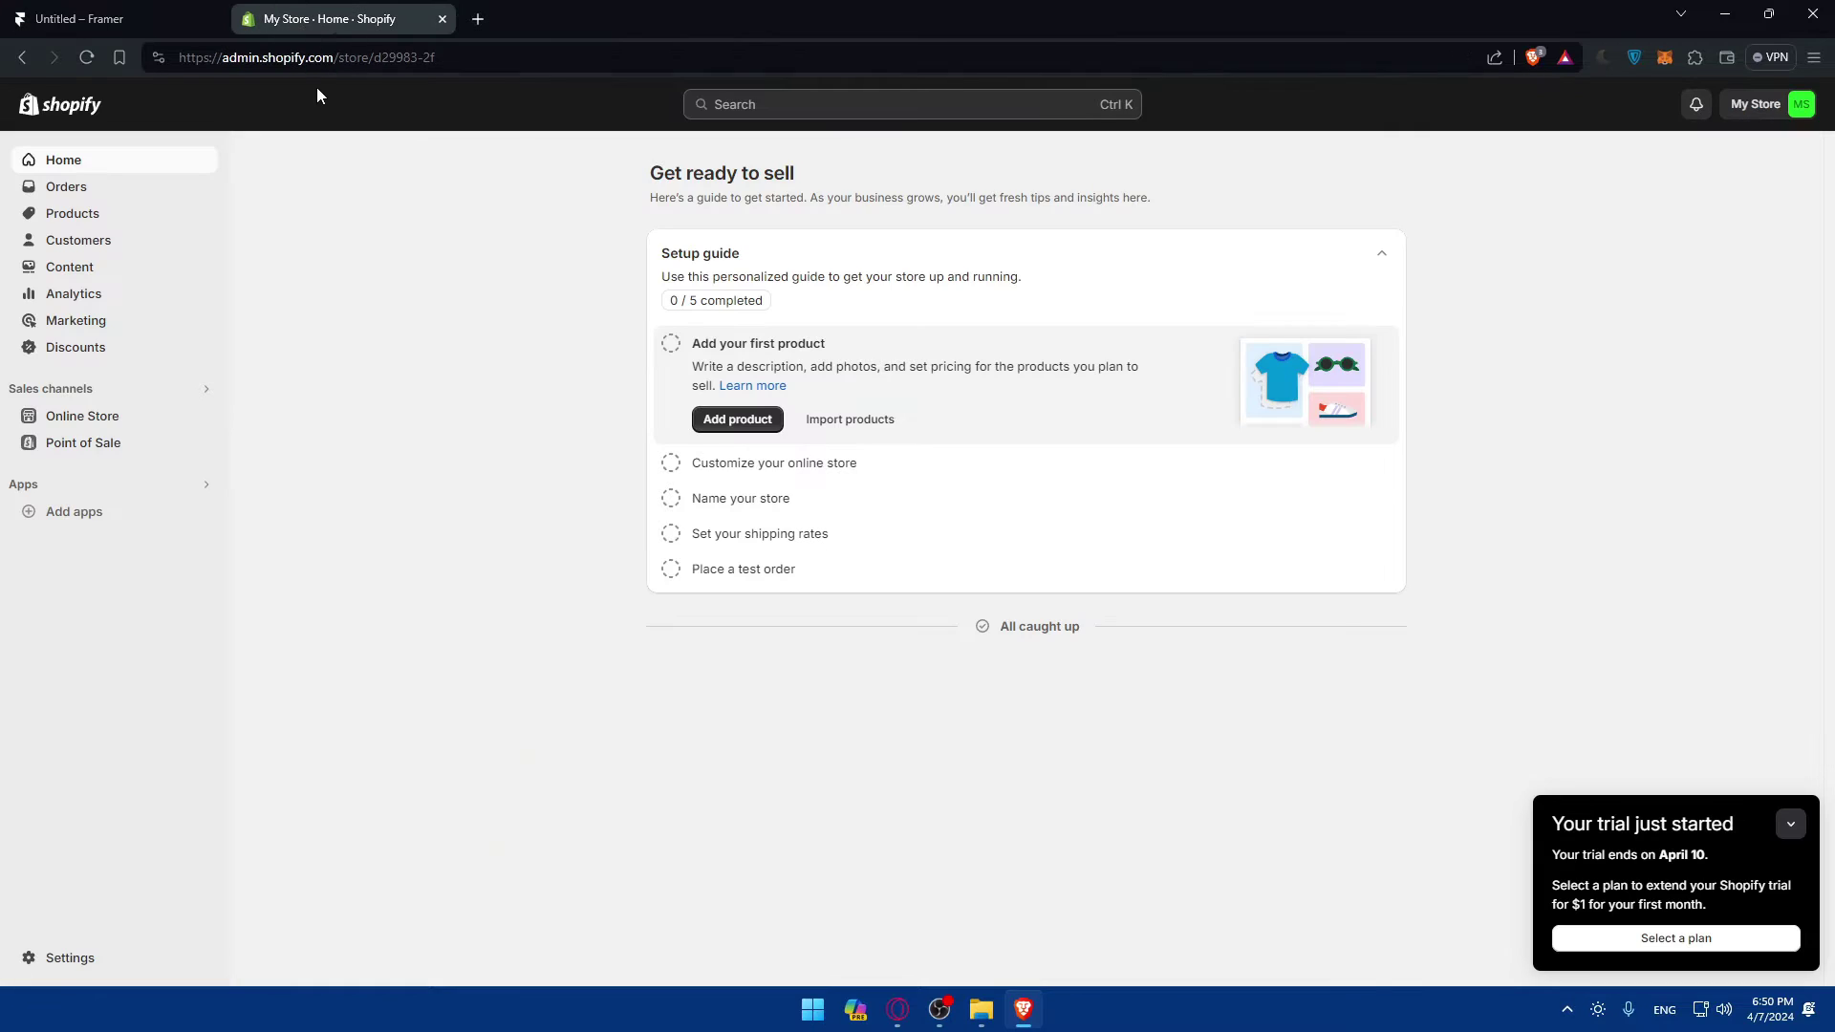
pyautogui.click(95, 19)
# Browse the Insert panel's CMS Collection Lists, Menus and Pages templates.
pyautogui.click(169, 516)
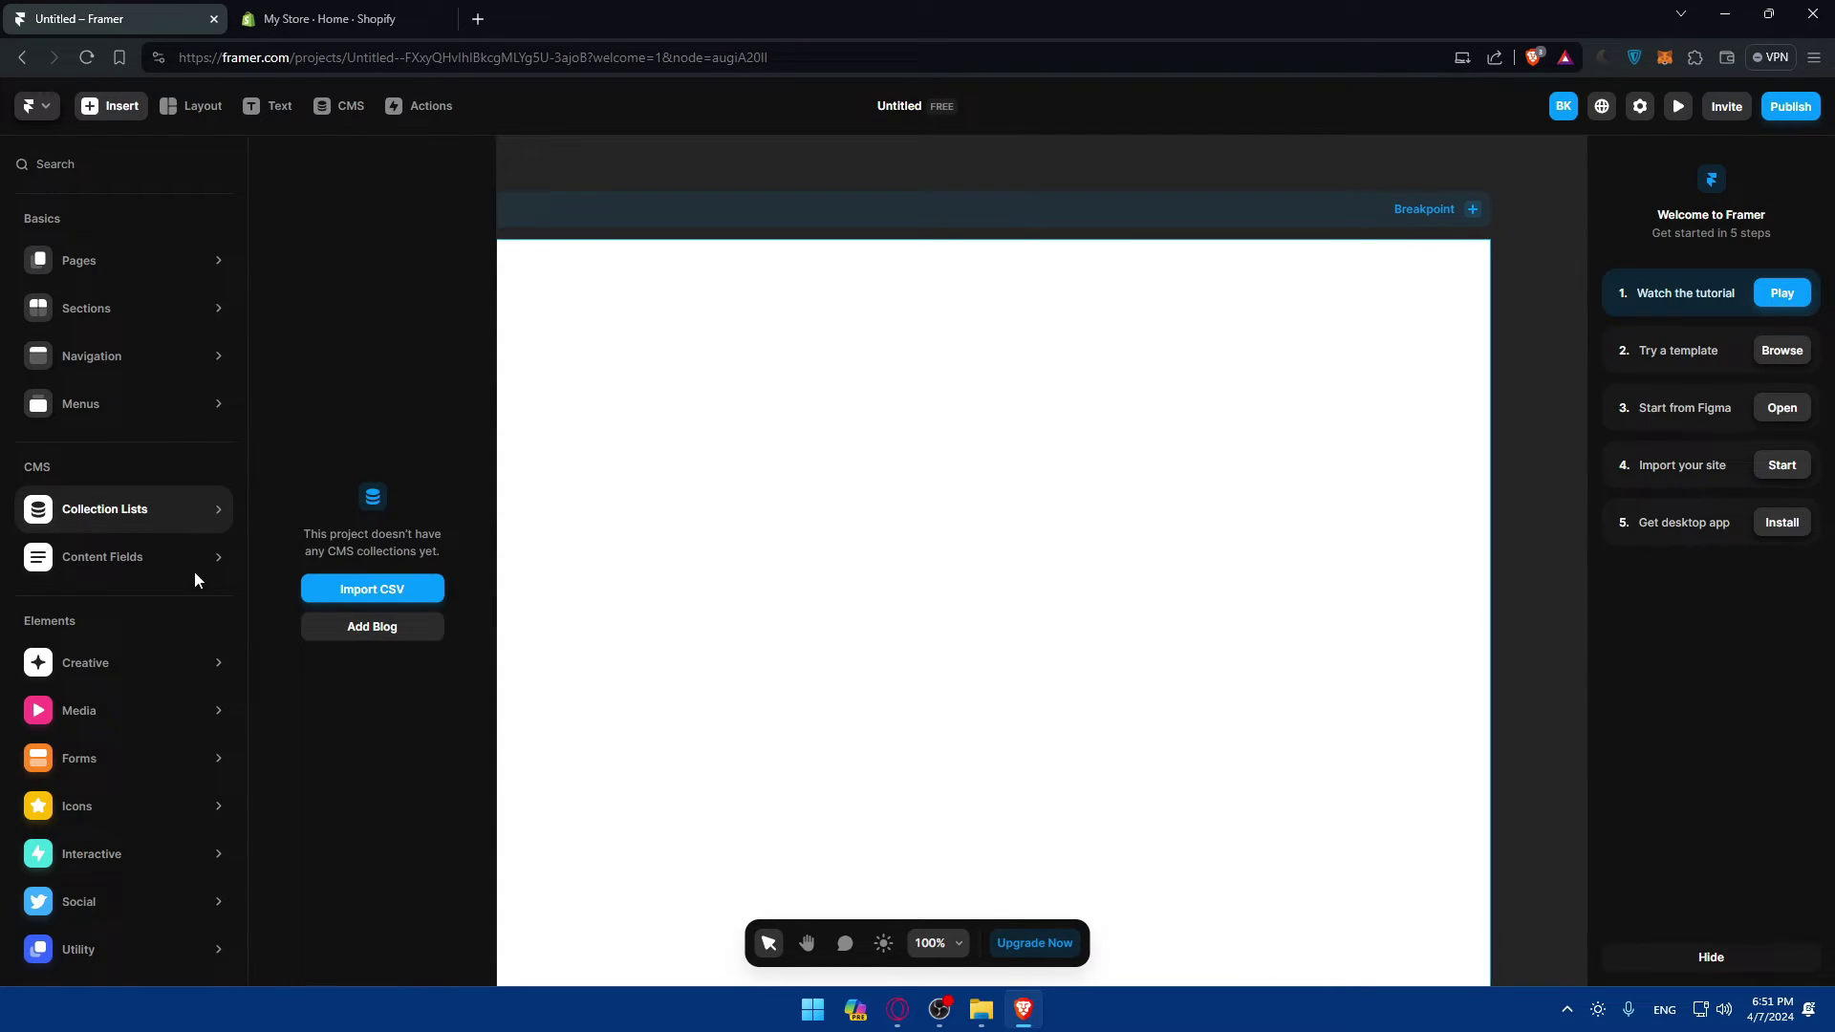
pyautogui.moveTo(224, 556)
pyautogui.click(105, 403)
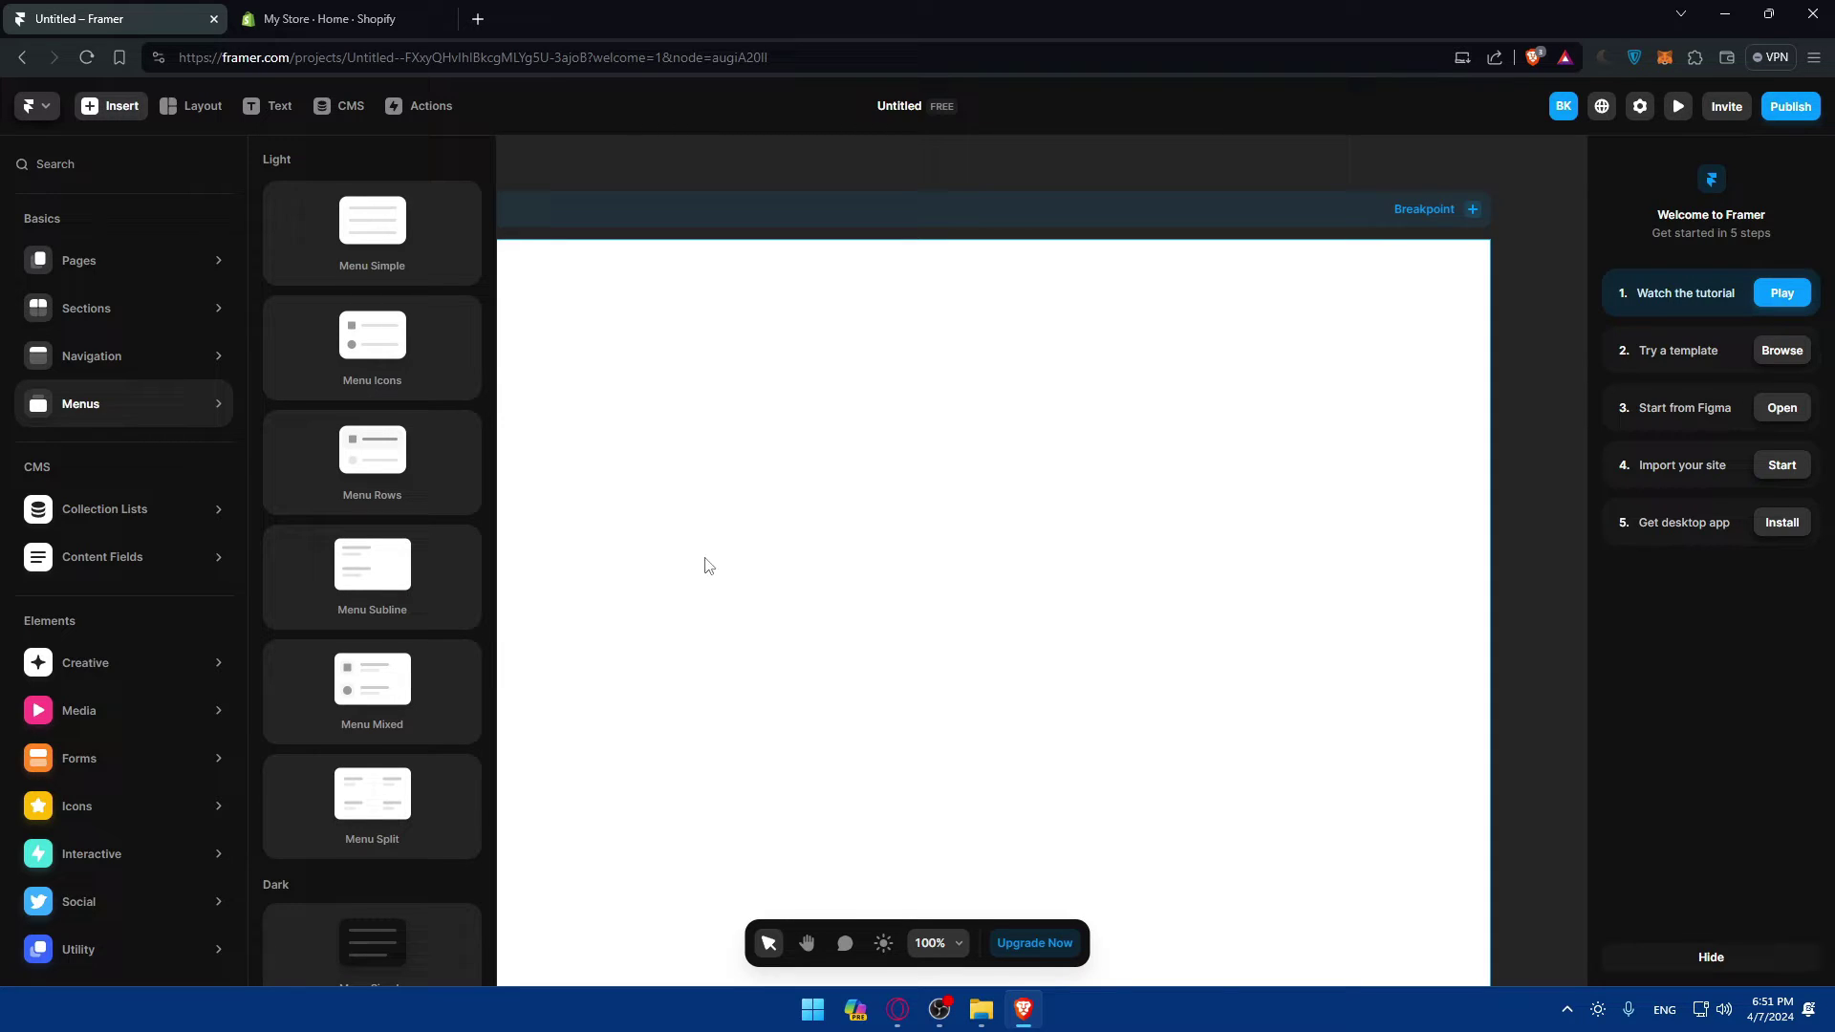
pyautogui.moveTo(111, 262)
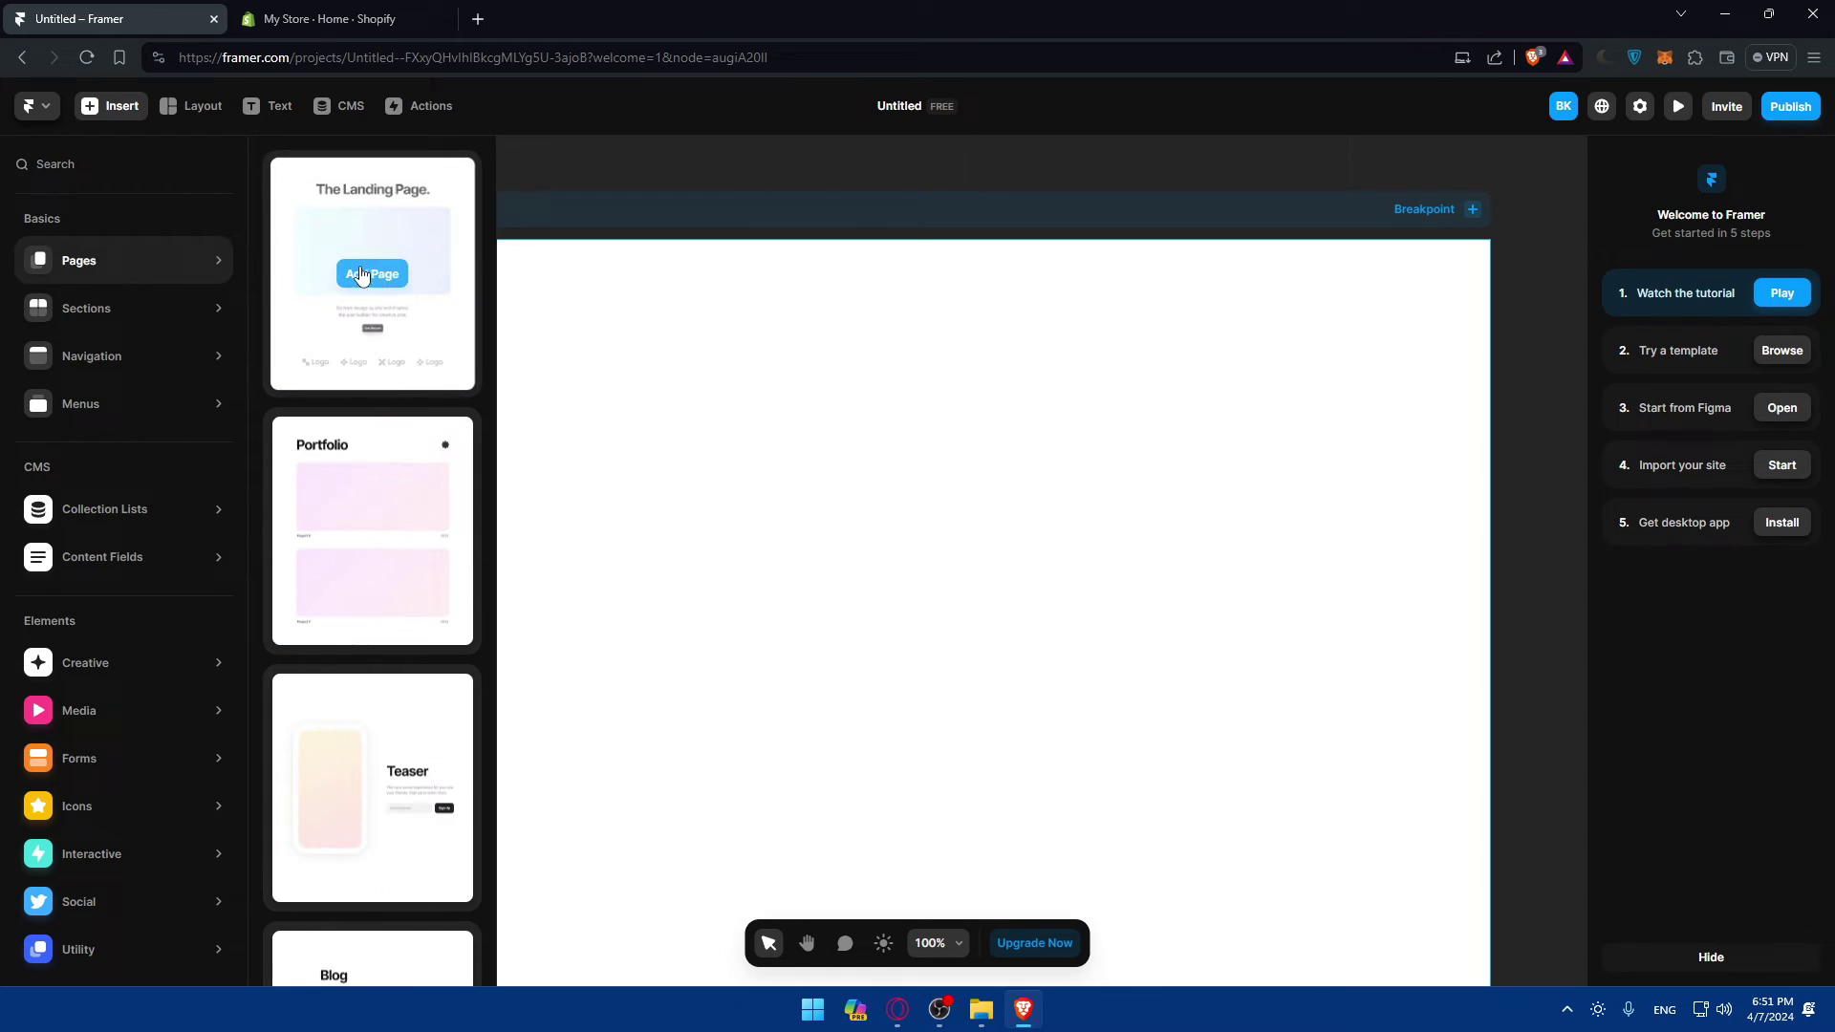
# Add The Landing Page template to the page and dismiss the insert tip.
pyautogui.click(374, 275)
pyautogui.click(143, 358)
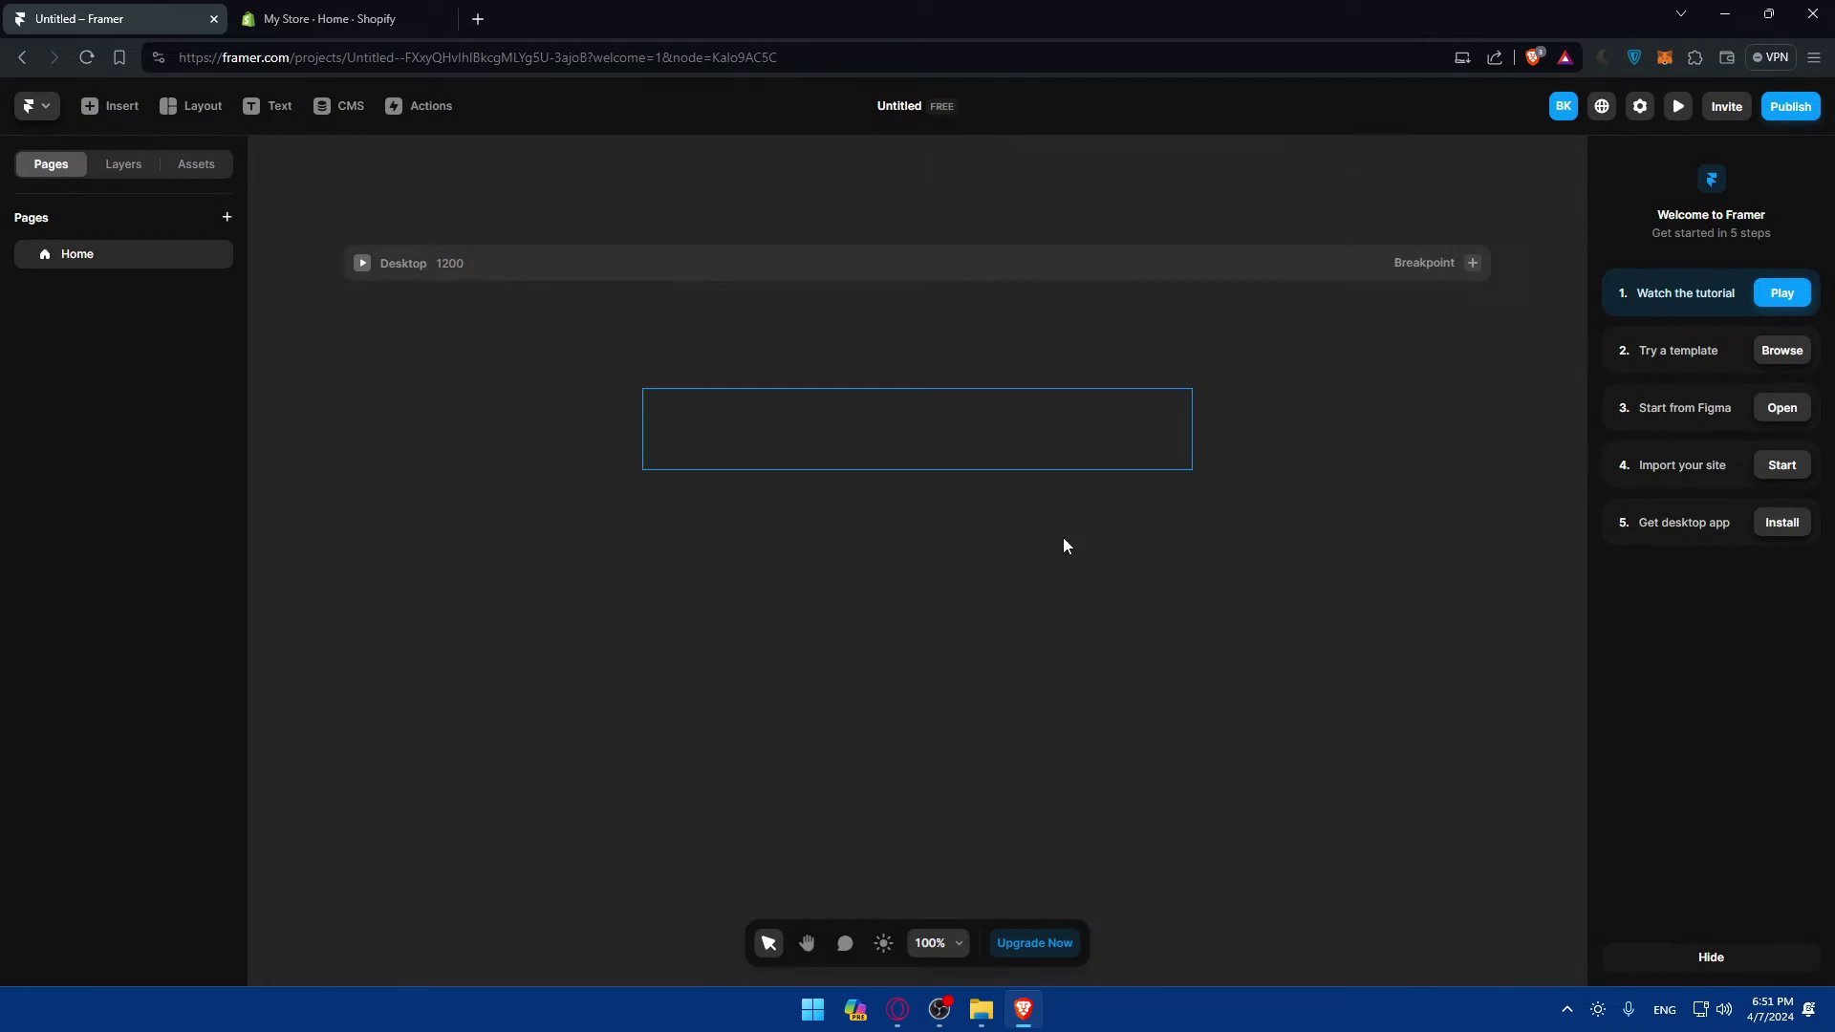
pyautogui.scroll(-2, 839, 524)
pyautogui.scroll(2, 745, 502)
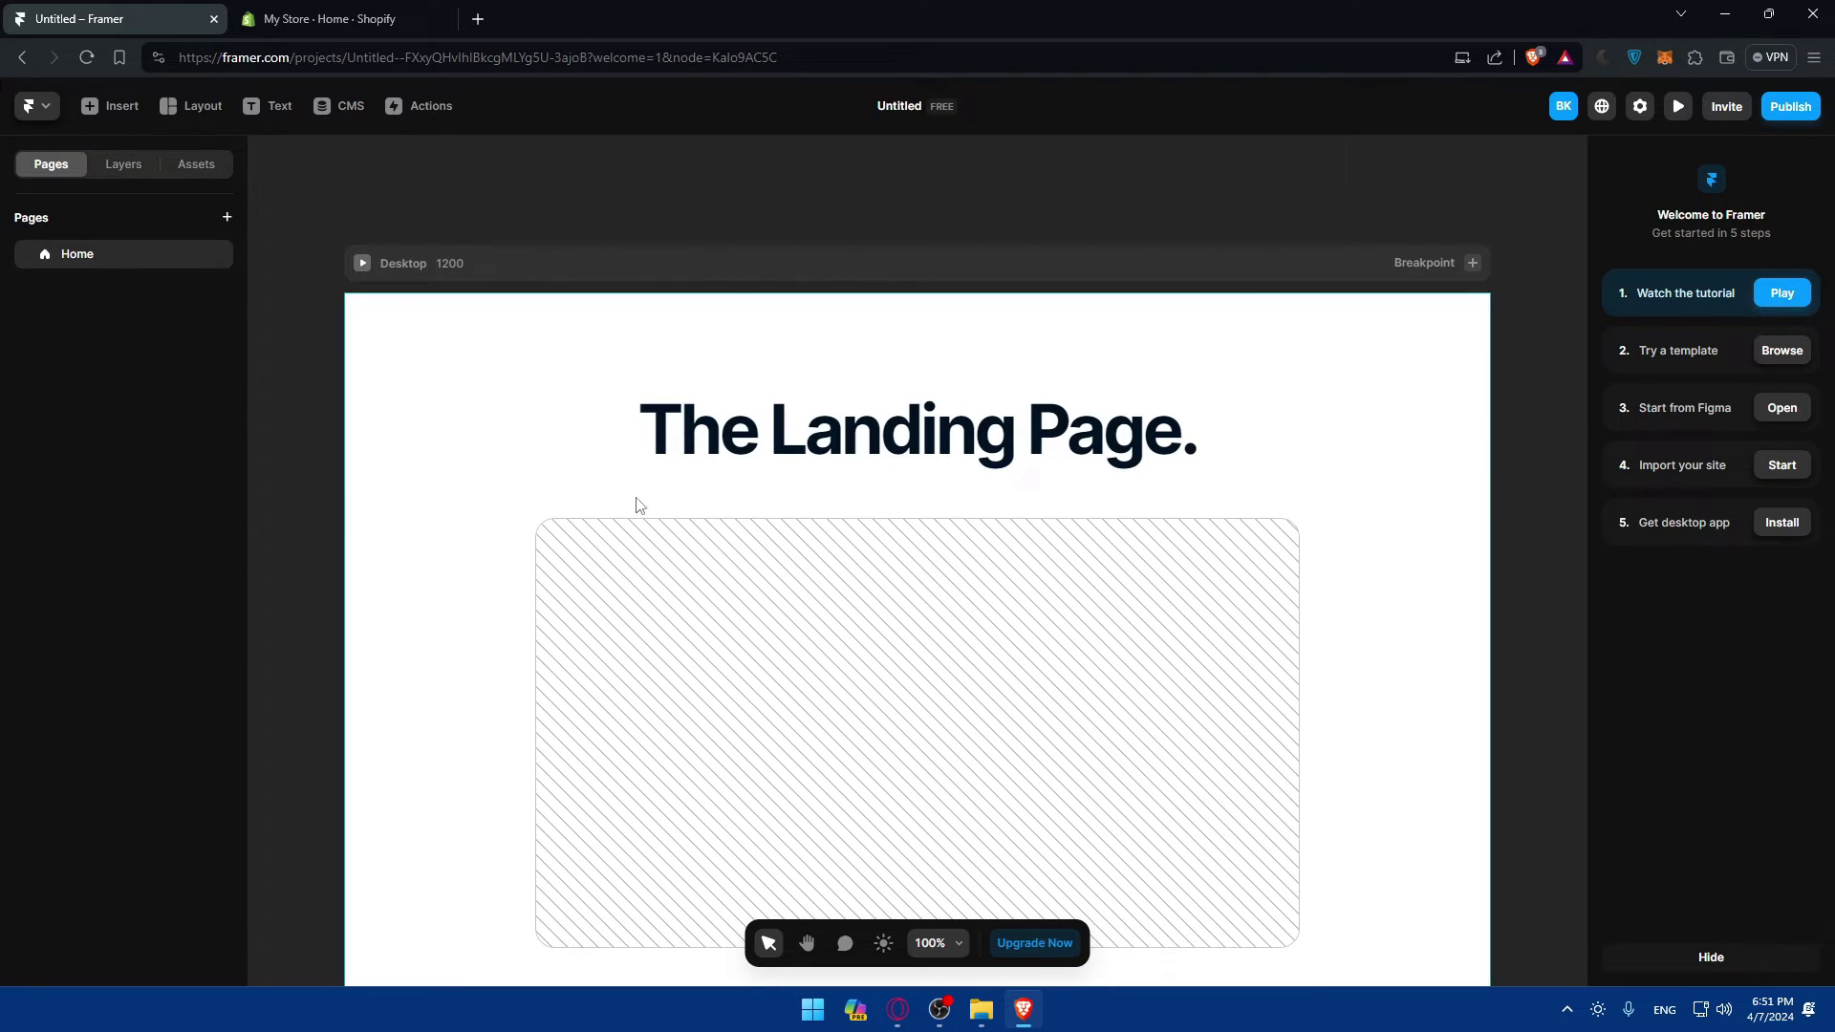
pyautogui.scroll(-8, 634, 504)
pyautogui.scroll(4, 851, 532)
# Select the hero image frame and scroll through the landing page sections.
pyautogui.click(1156, 494)
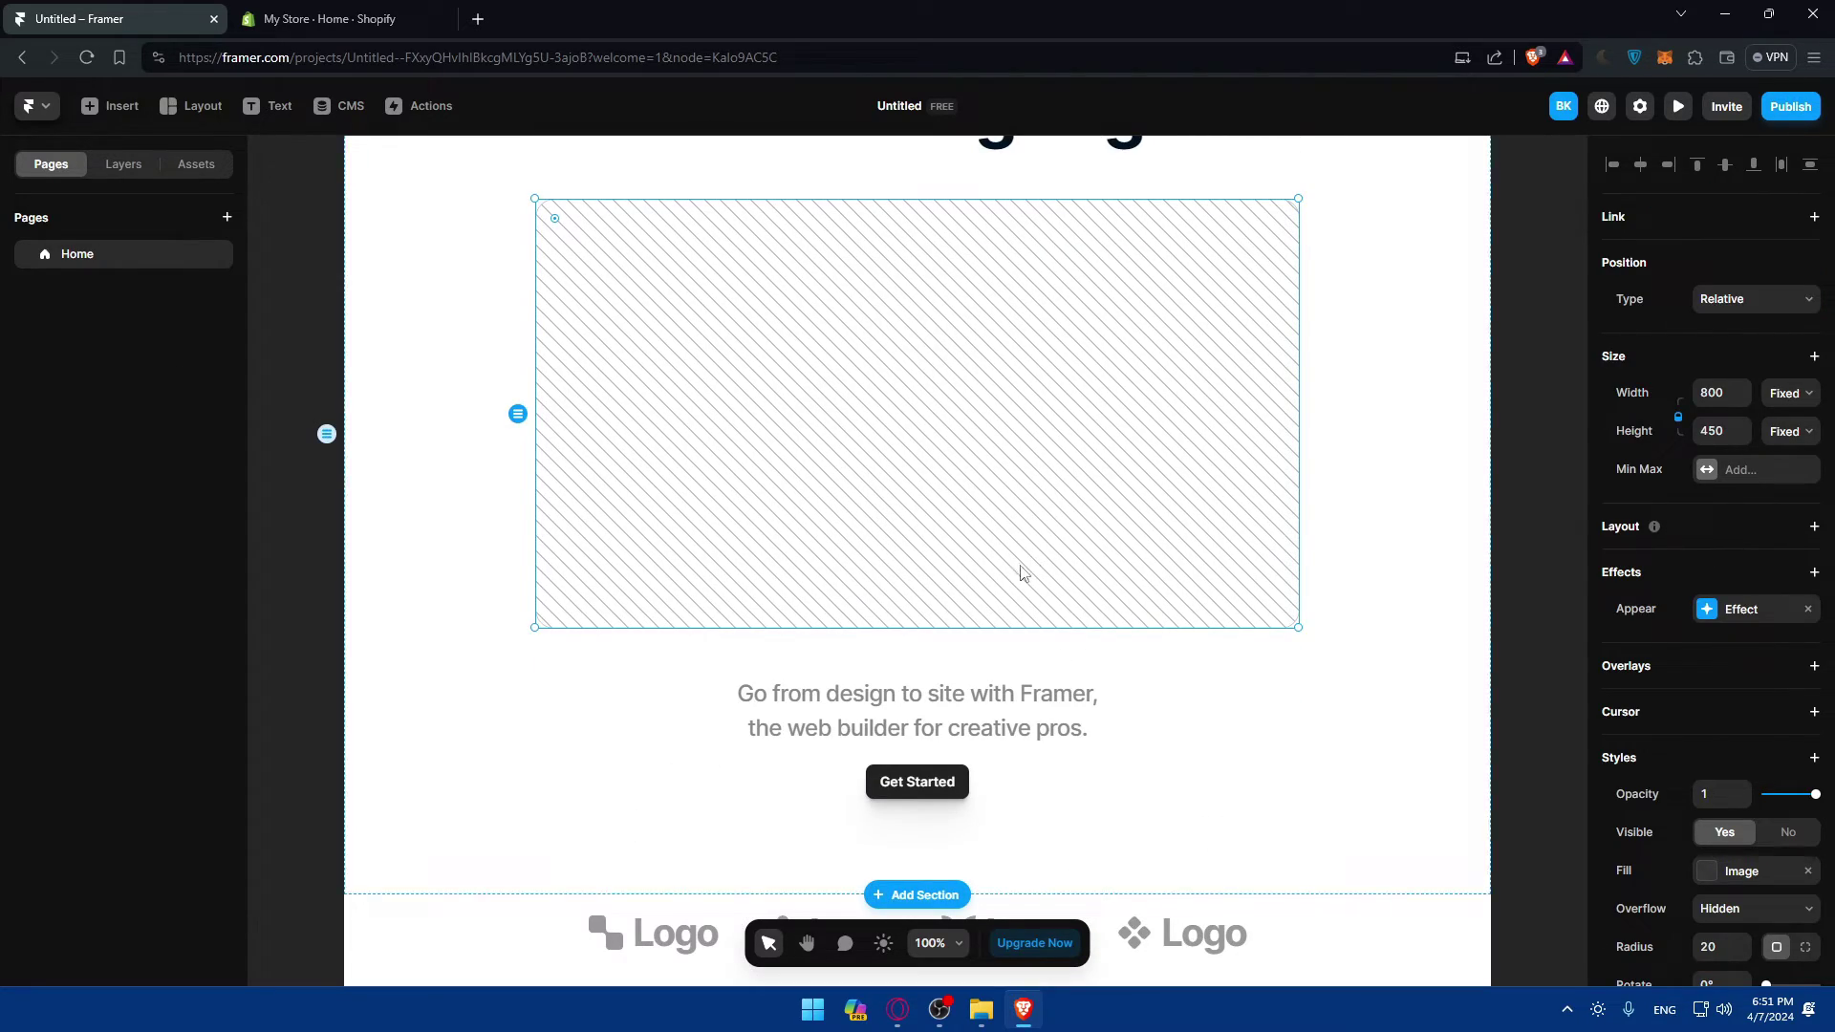
pyautogui.scroll(-19, 1021, 574)
pyautogui.scroll(3, 991, 606)
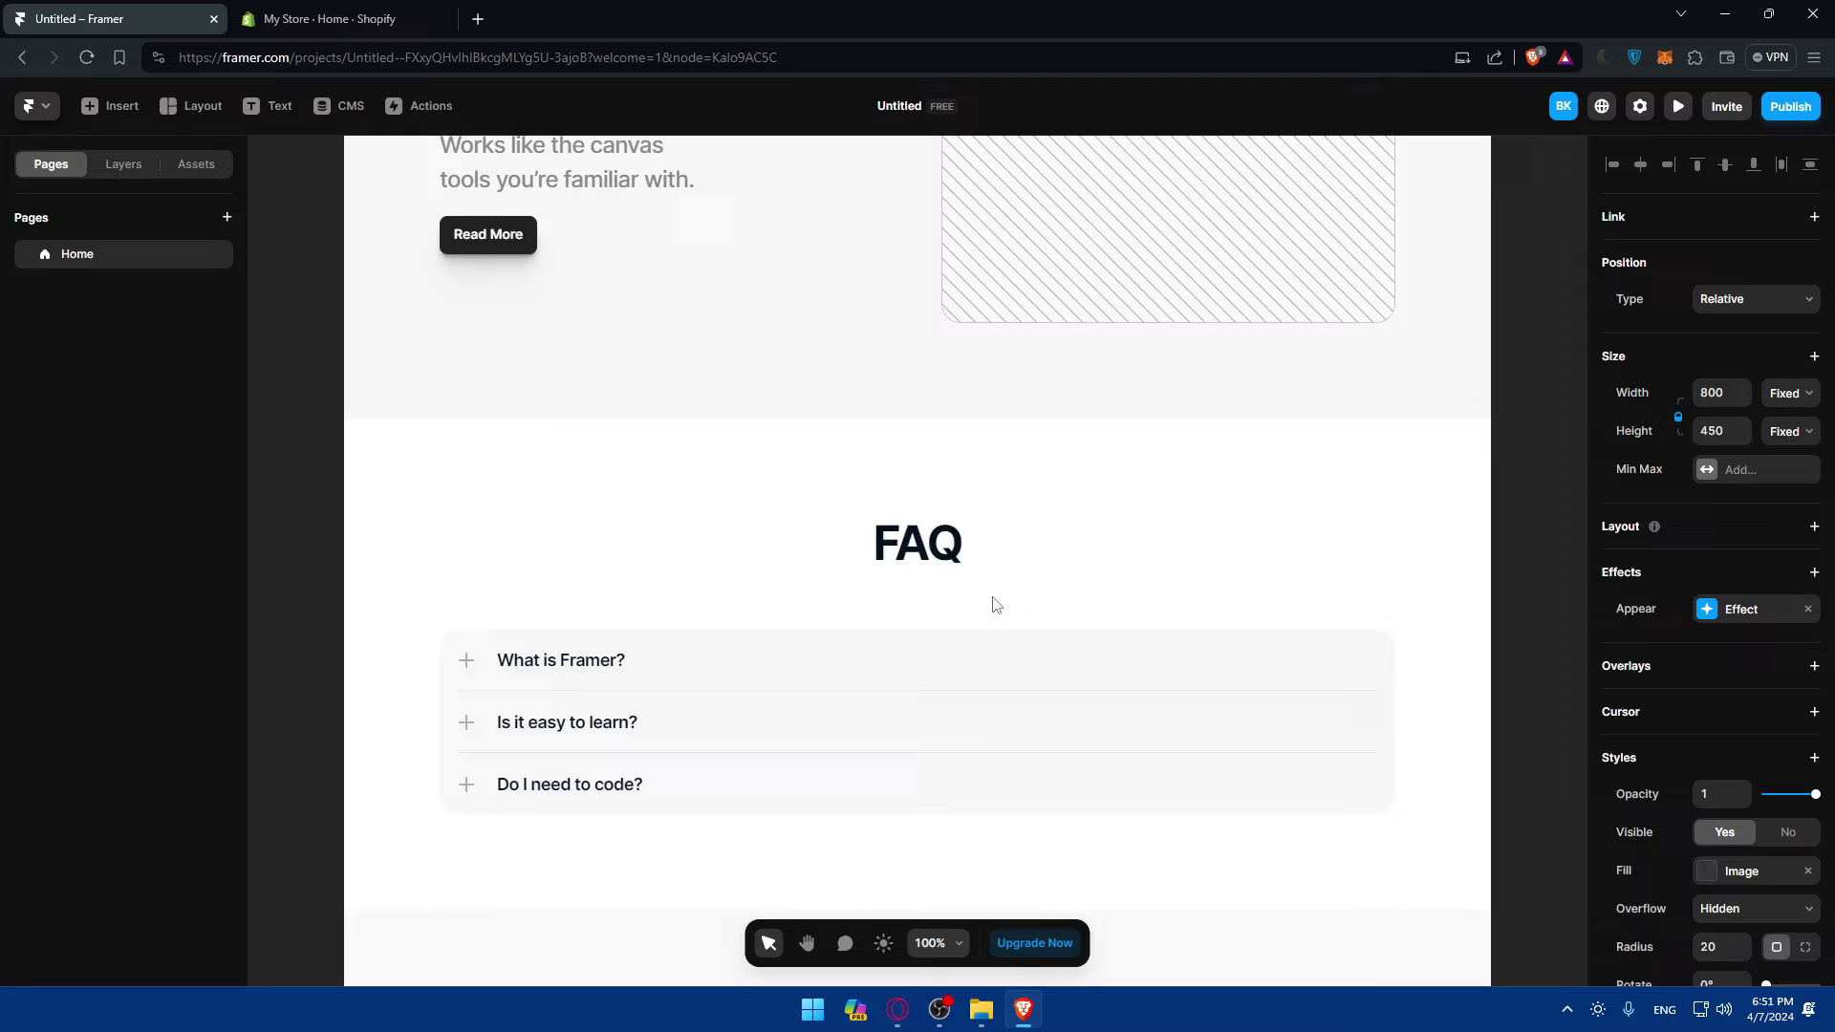
pyautogui.scroll(15, 956, 573)
pyautogui.scroll(6, 885, 532)
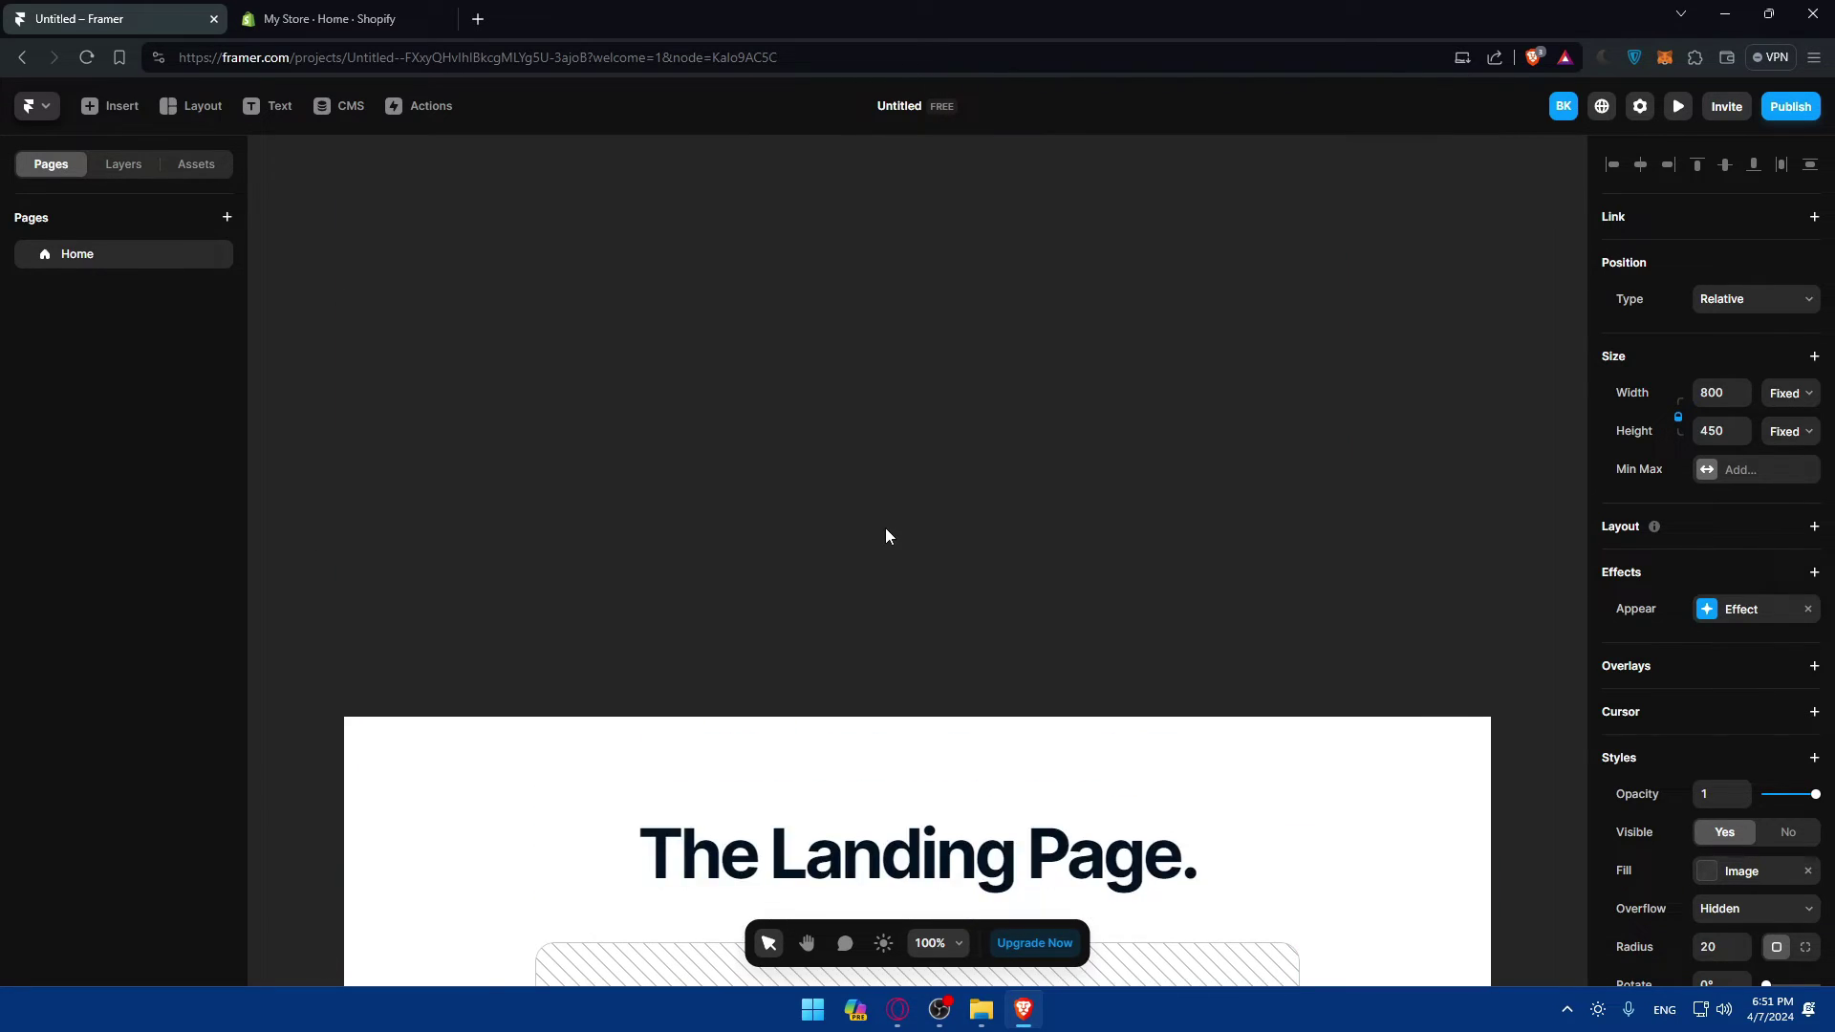
pyautogui.scroll(-8, 885, 536)
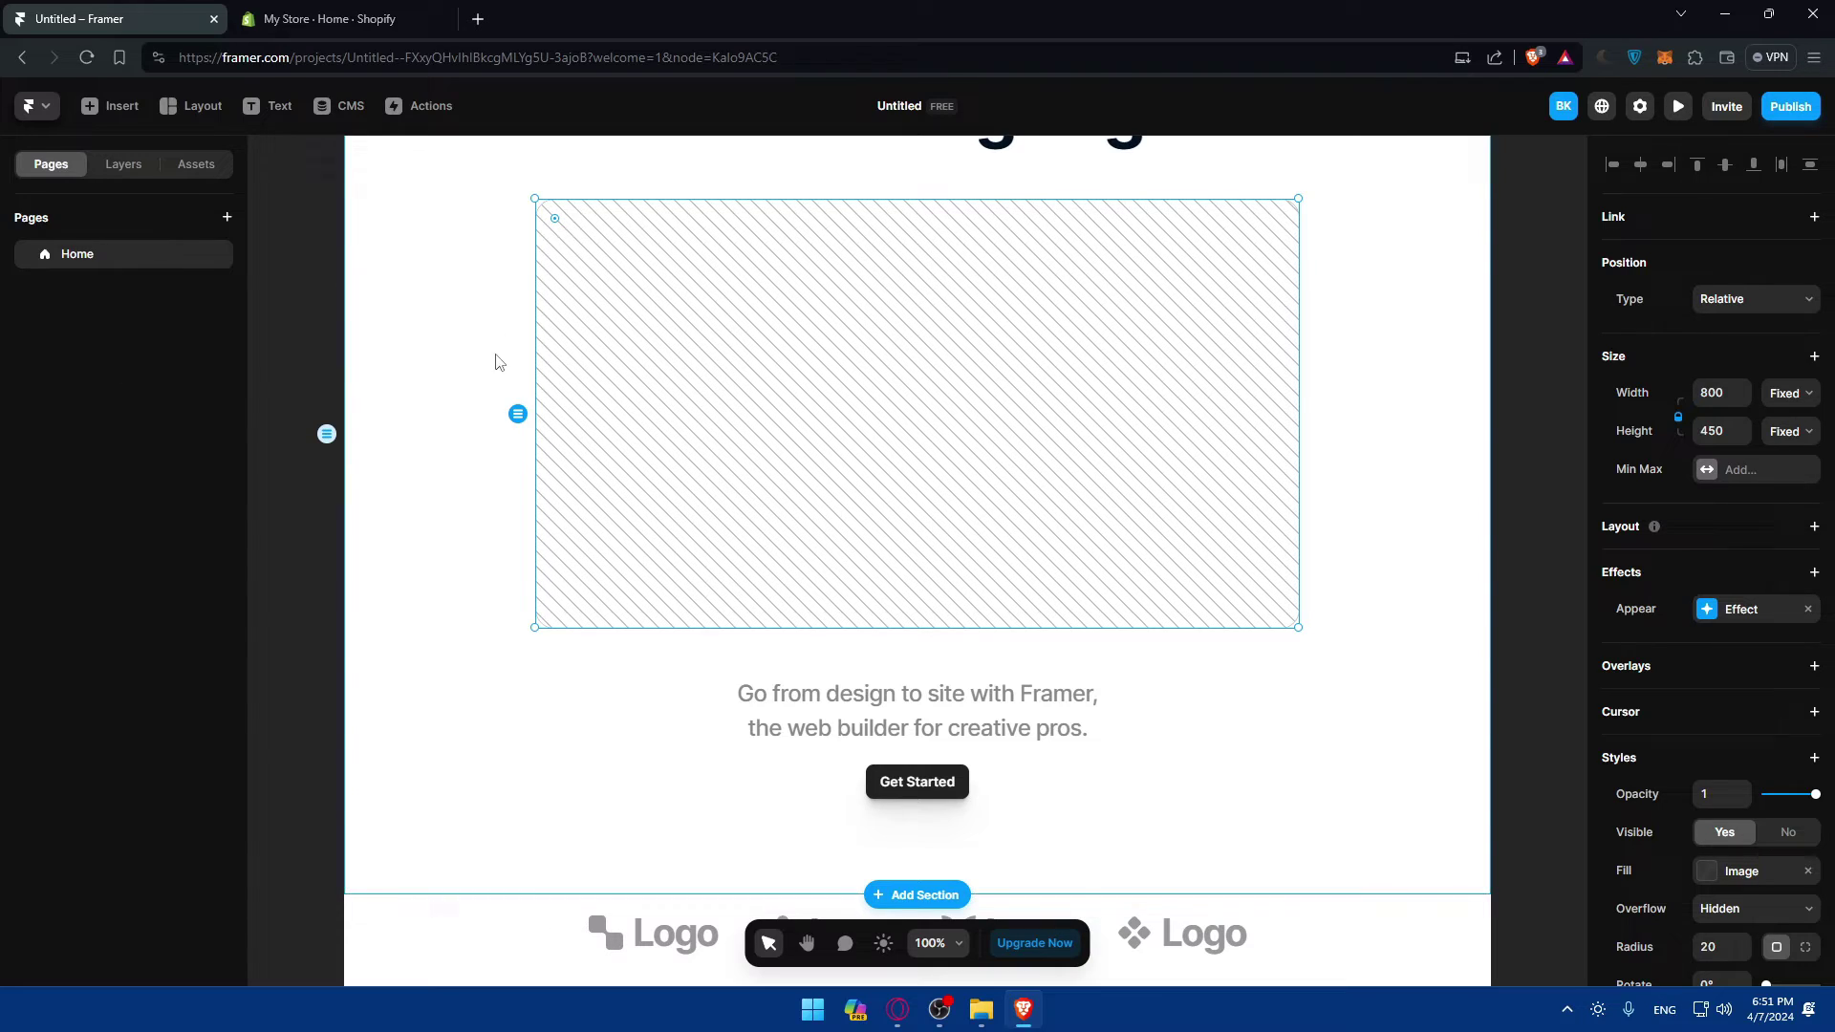
pyautogui.scroll(-18, 1013, 499)
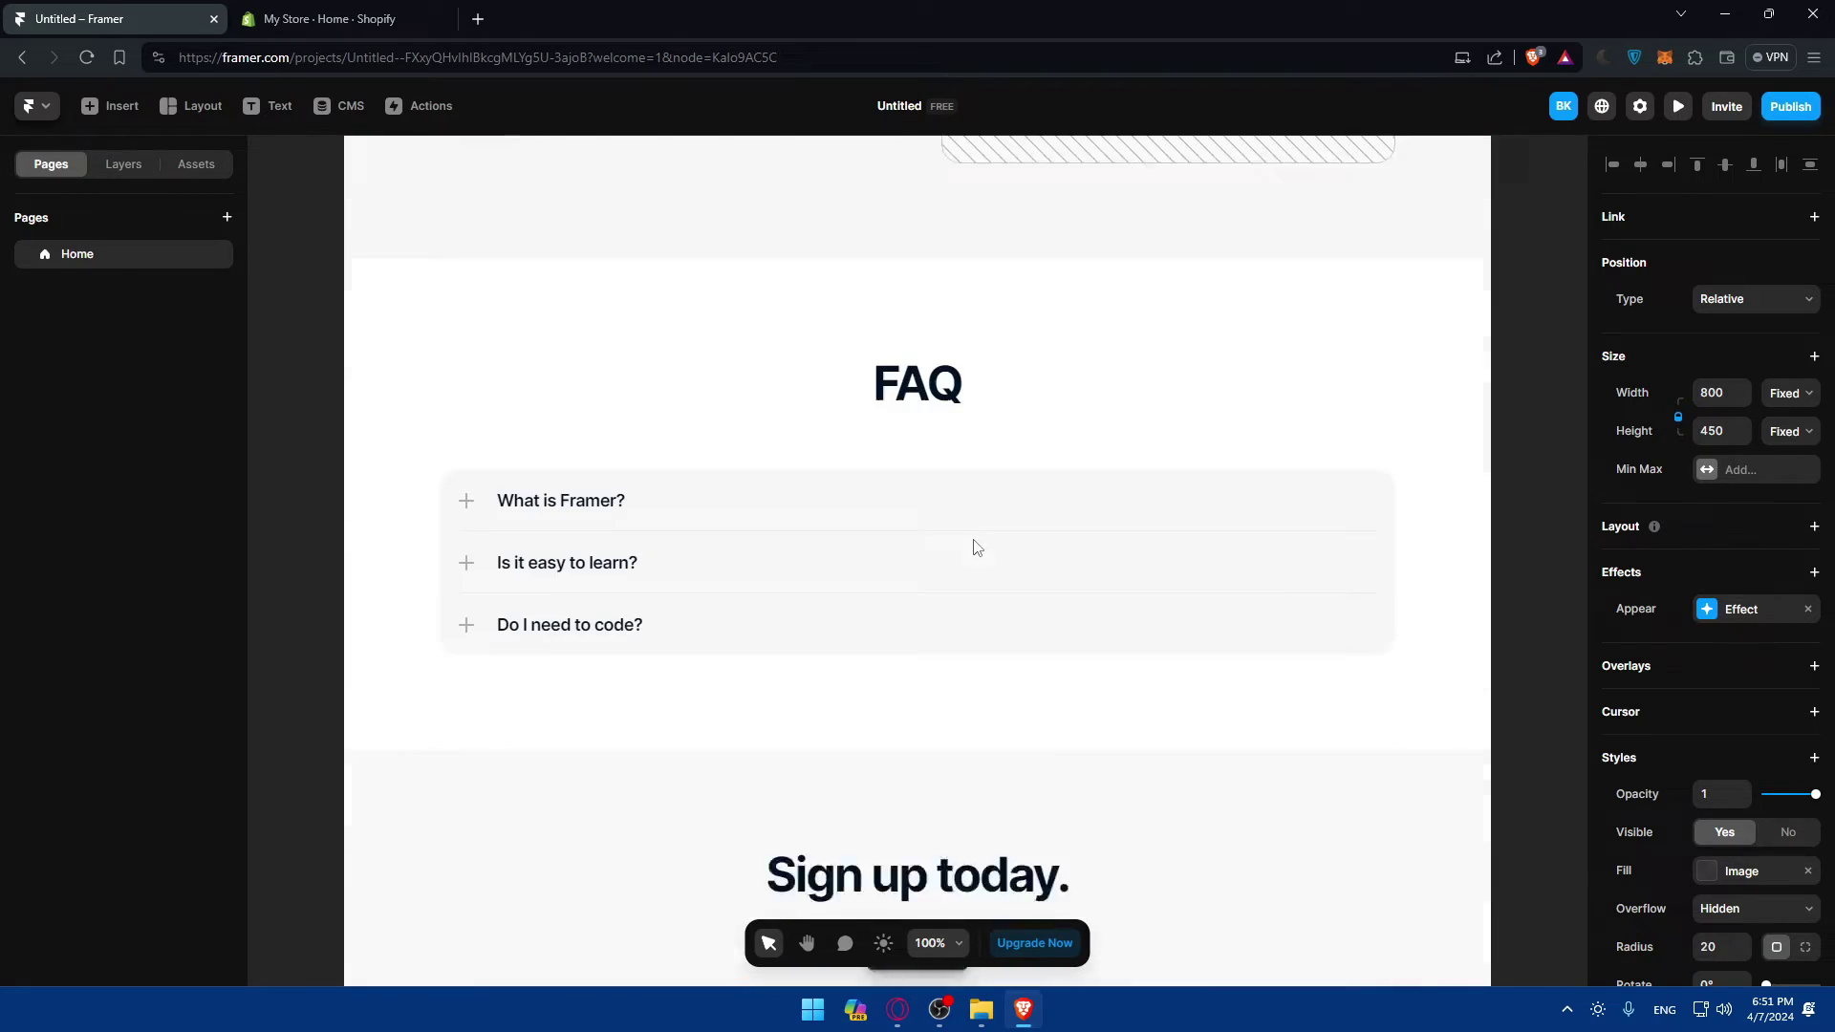
pyautogui.scroll(20, 977, 547)
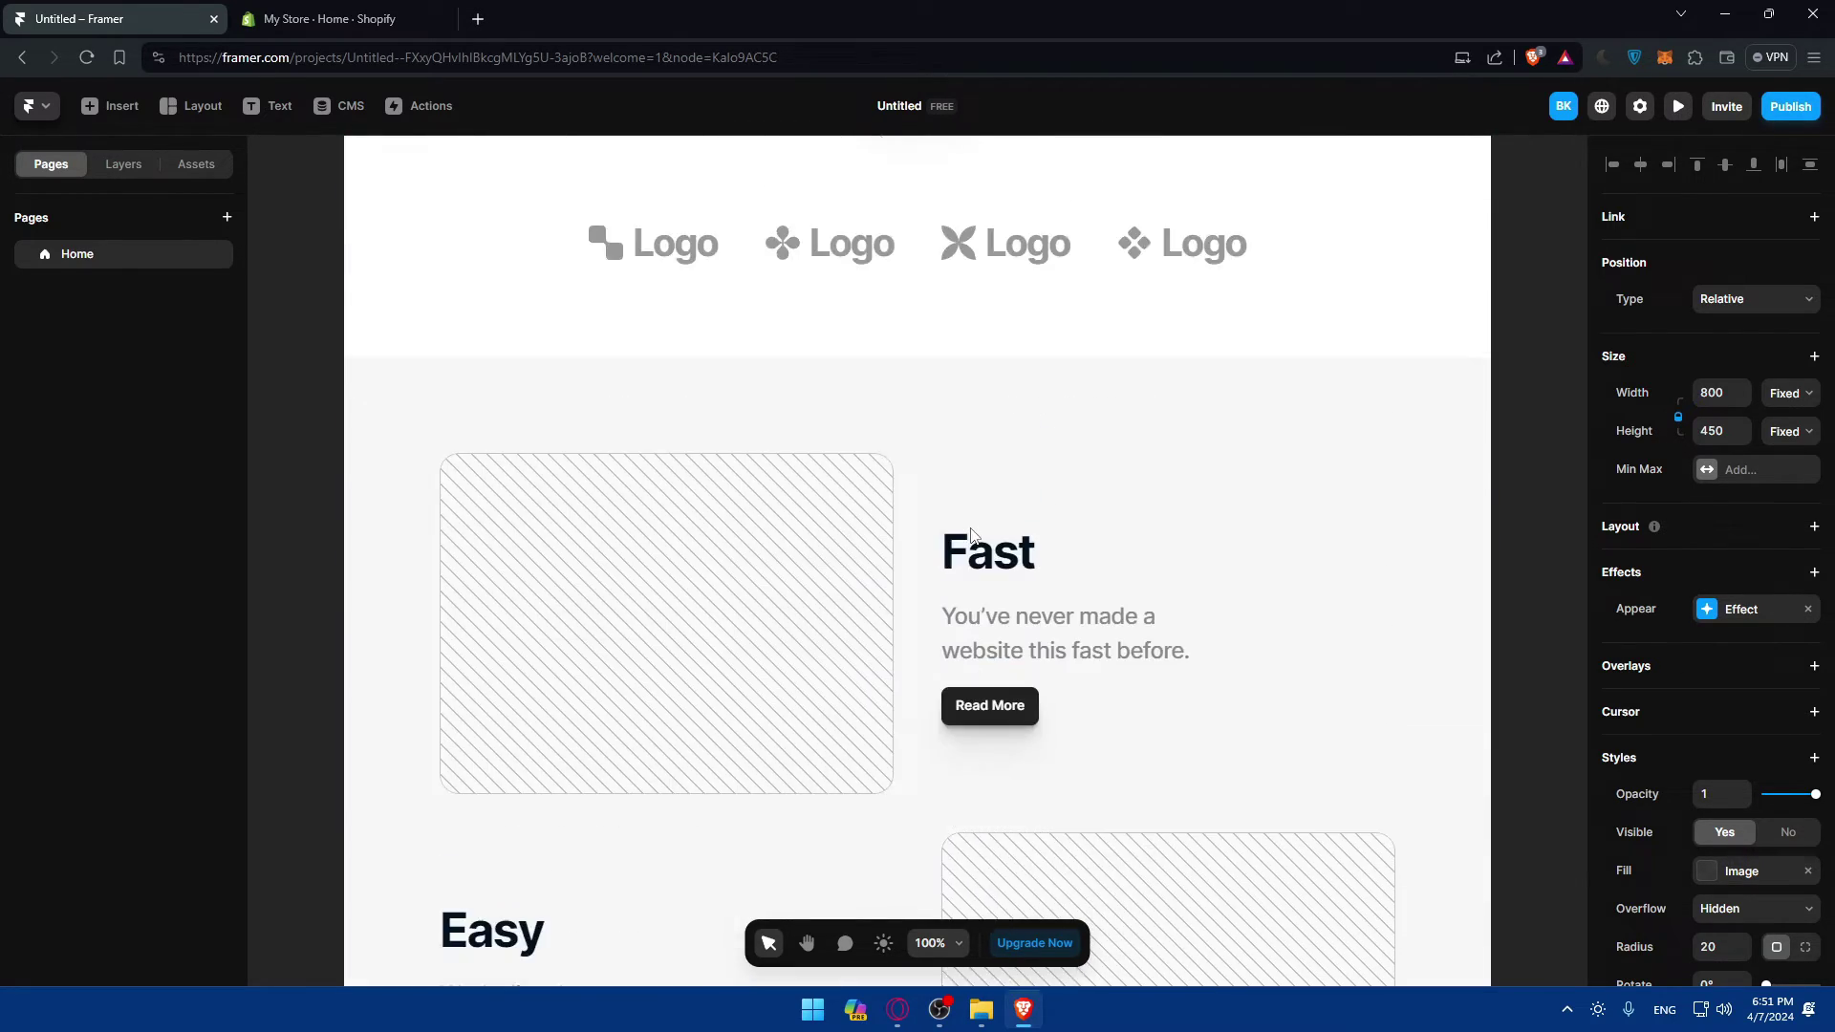
pyautogui.scroll(5, 971, 530)
pyautogui.scroll(-5, 971, 534)
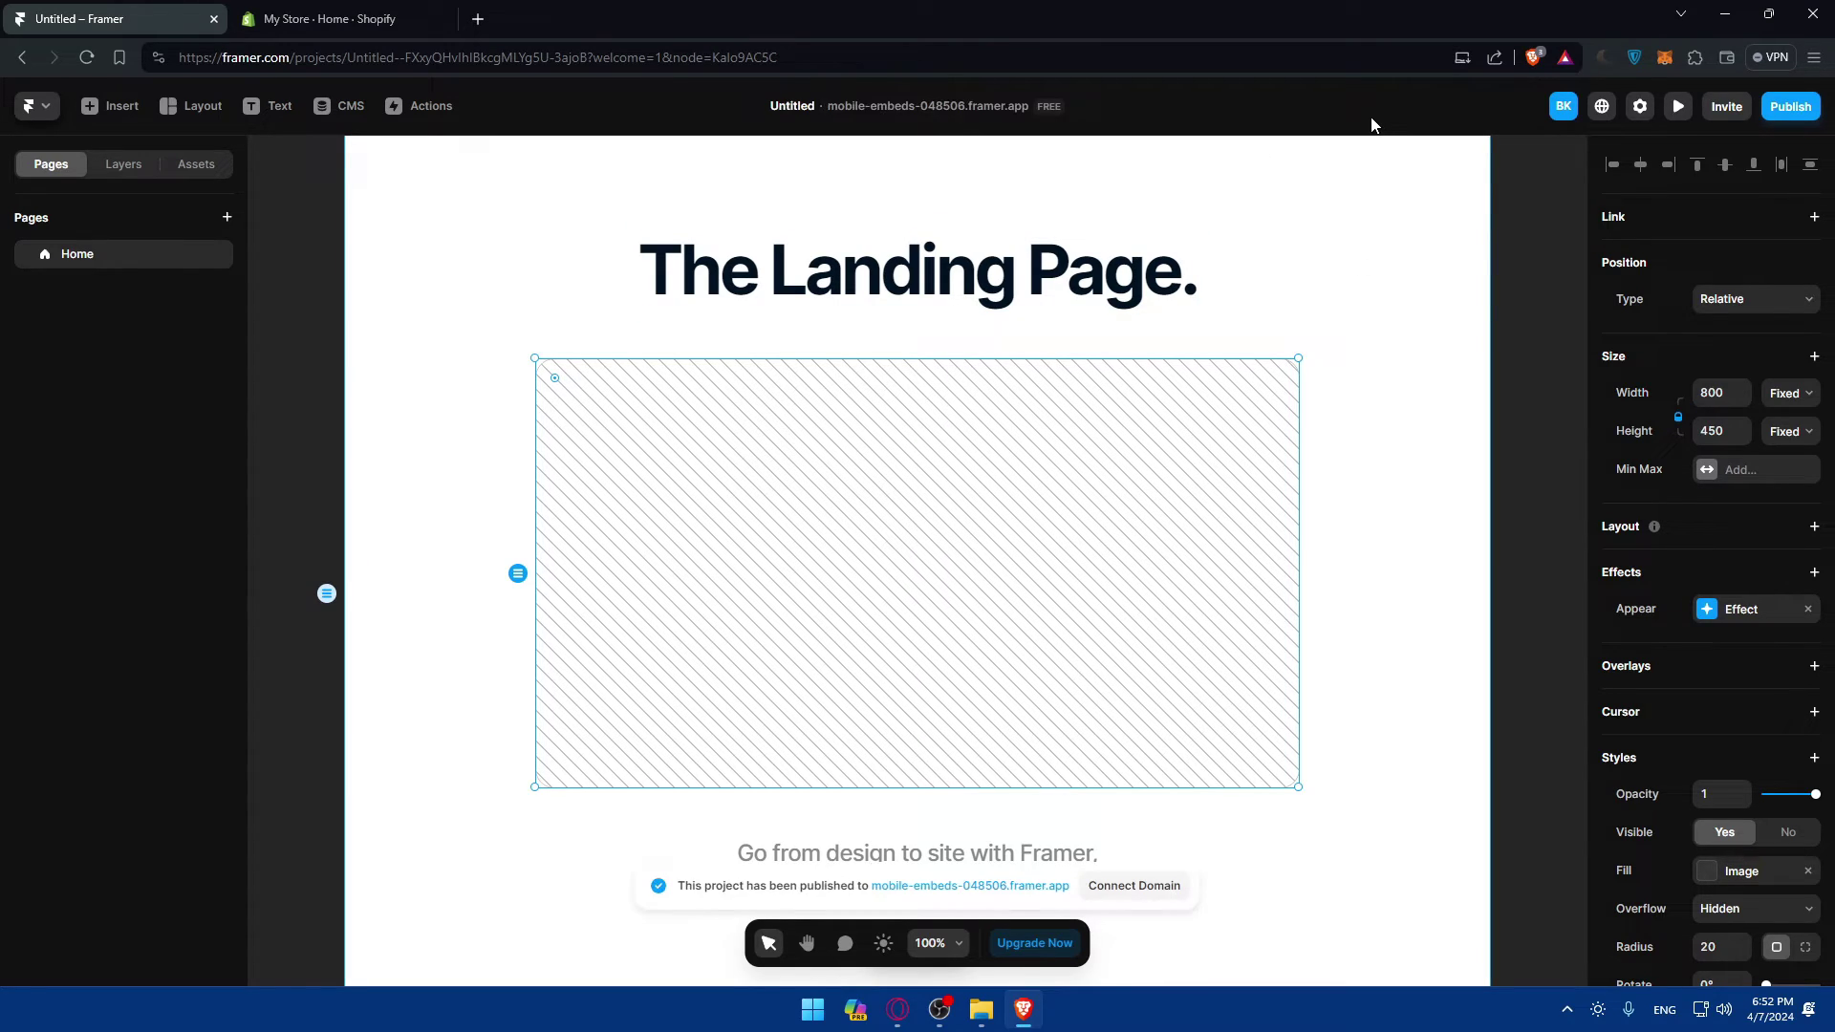
# Review the published site's domains, then browse the Insert library.
pyautogui.click(1796, 112)
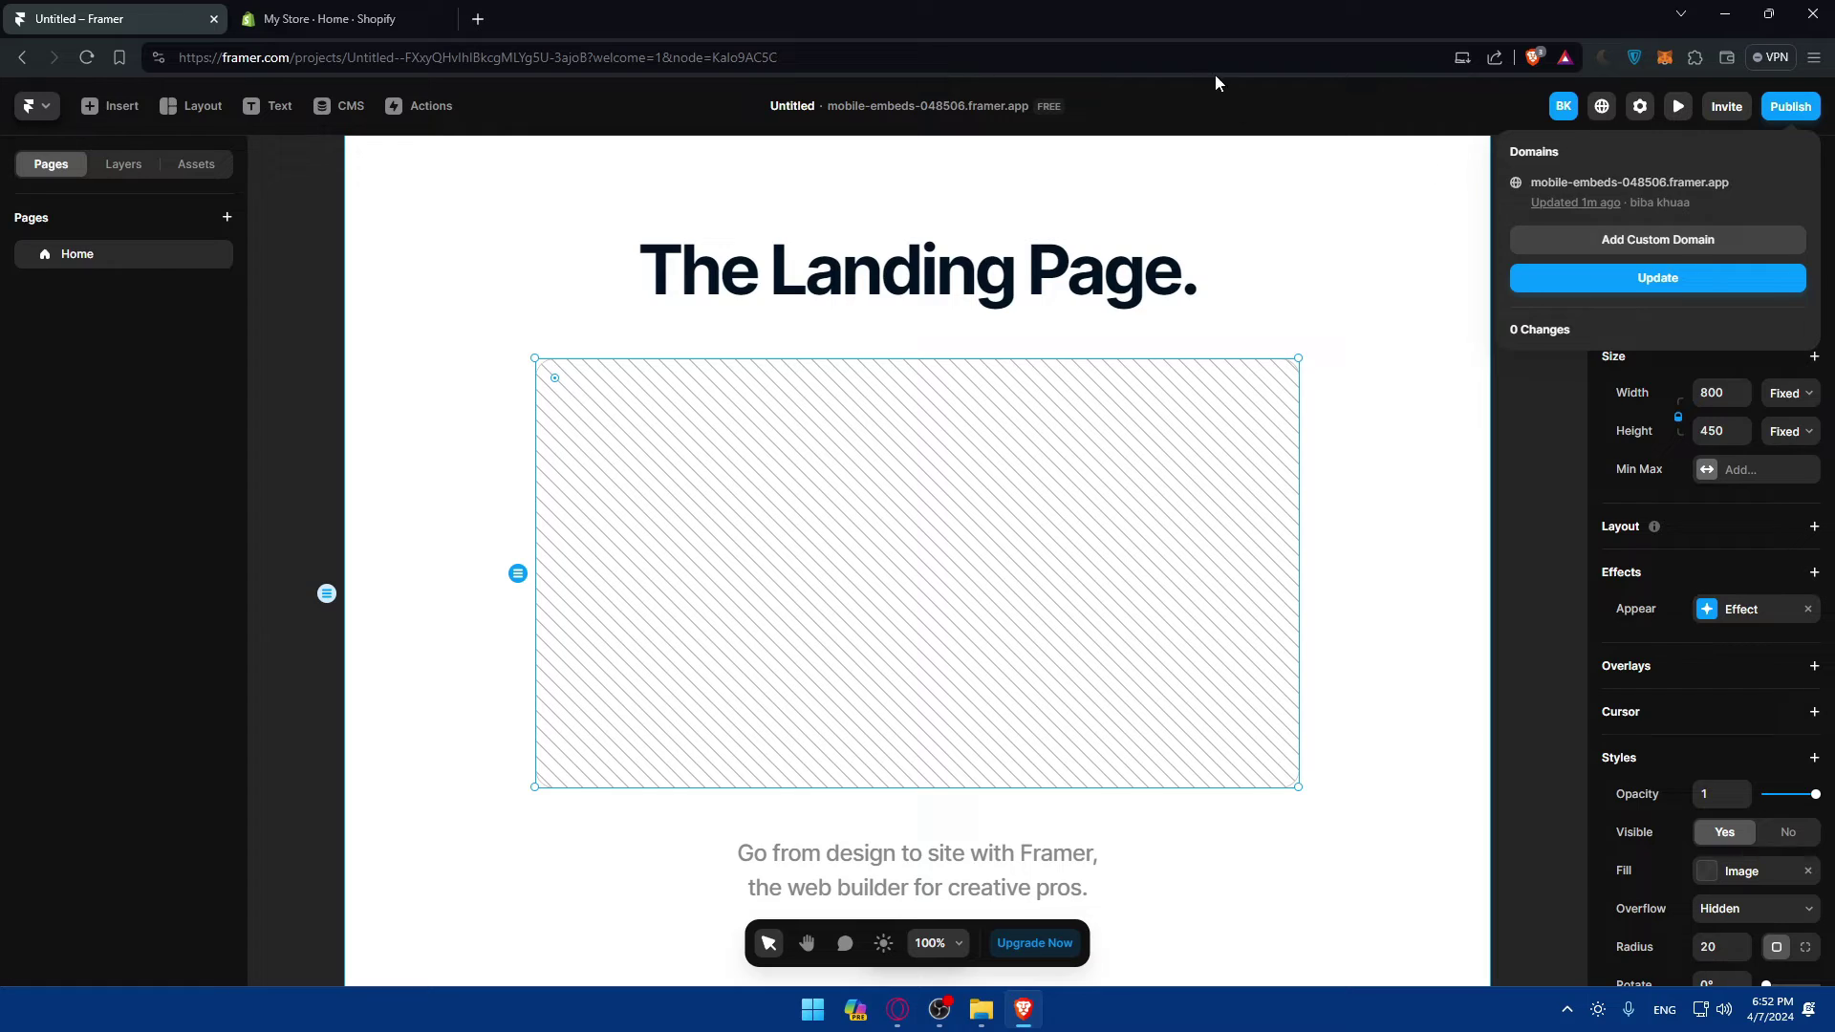
pyautogui.press('Escape')
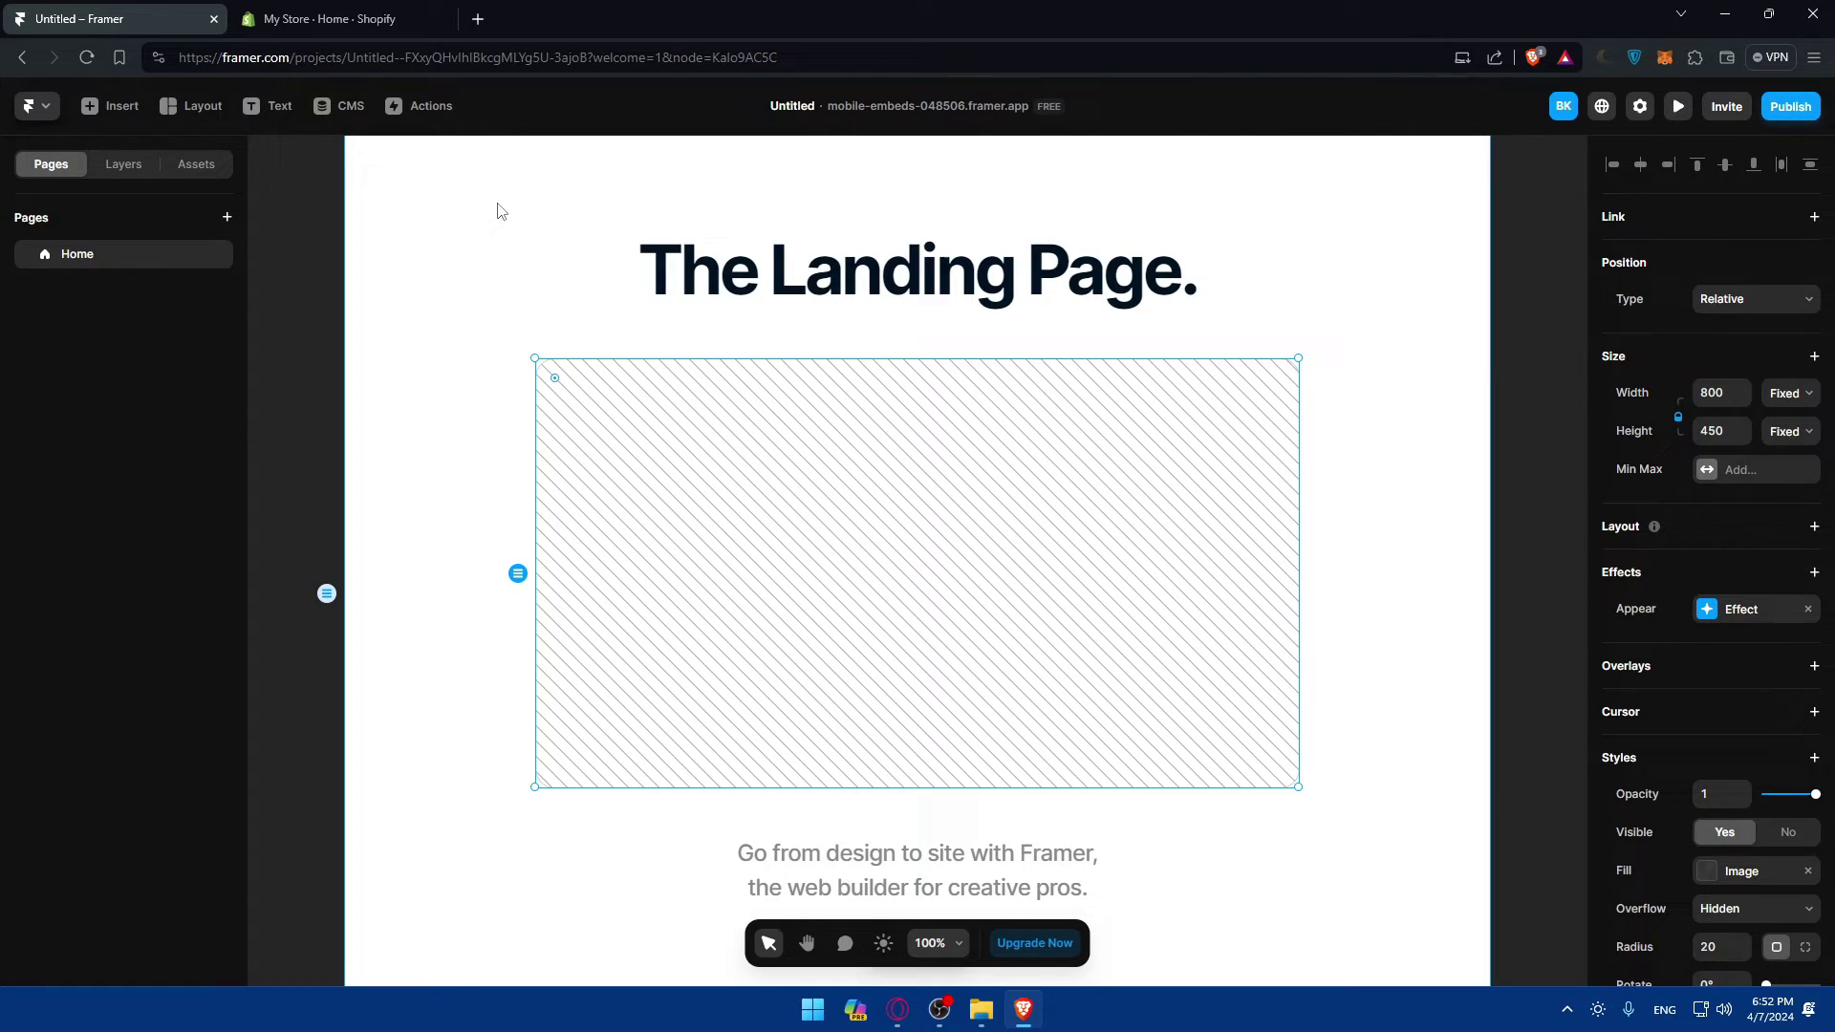
pyautogui.click(97, 108)
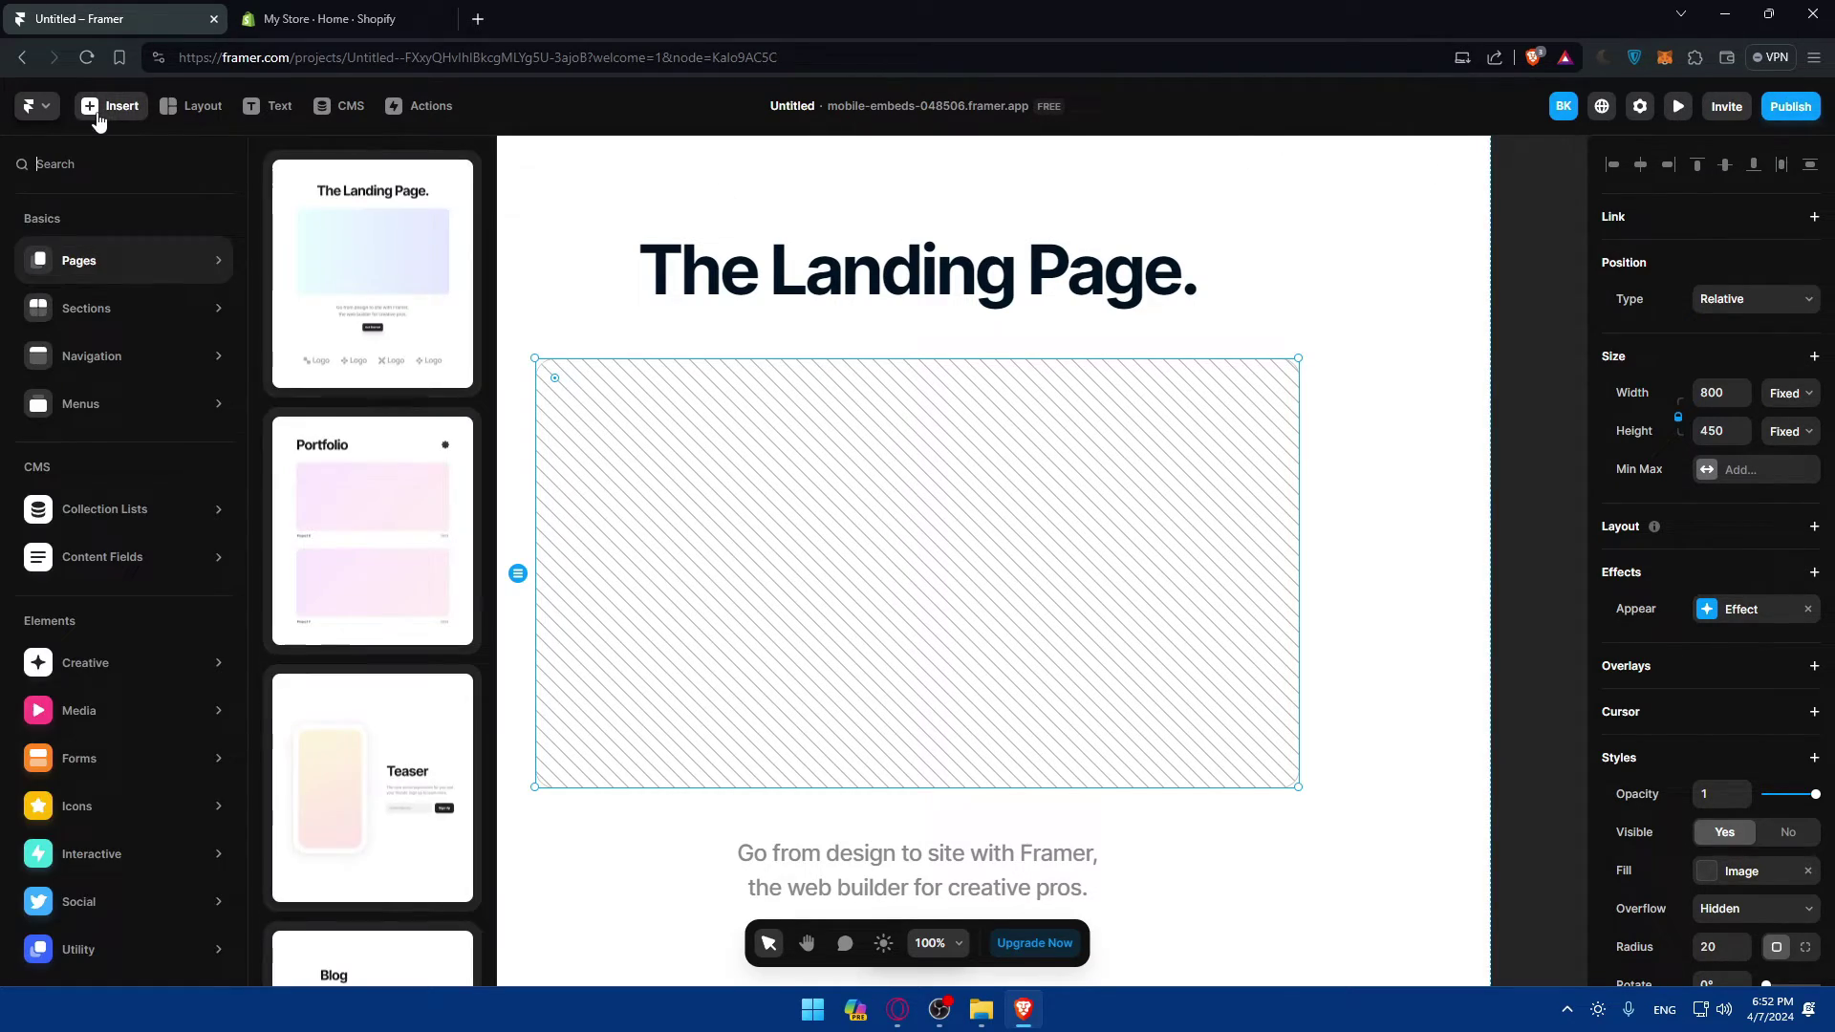
pyautogui.moveTo(96, 657)
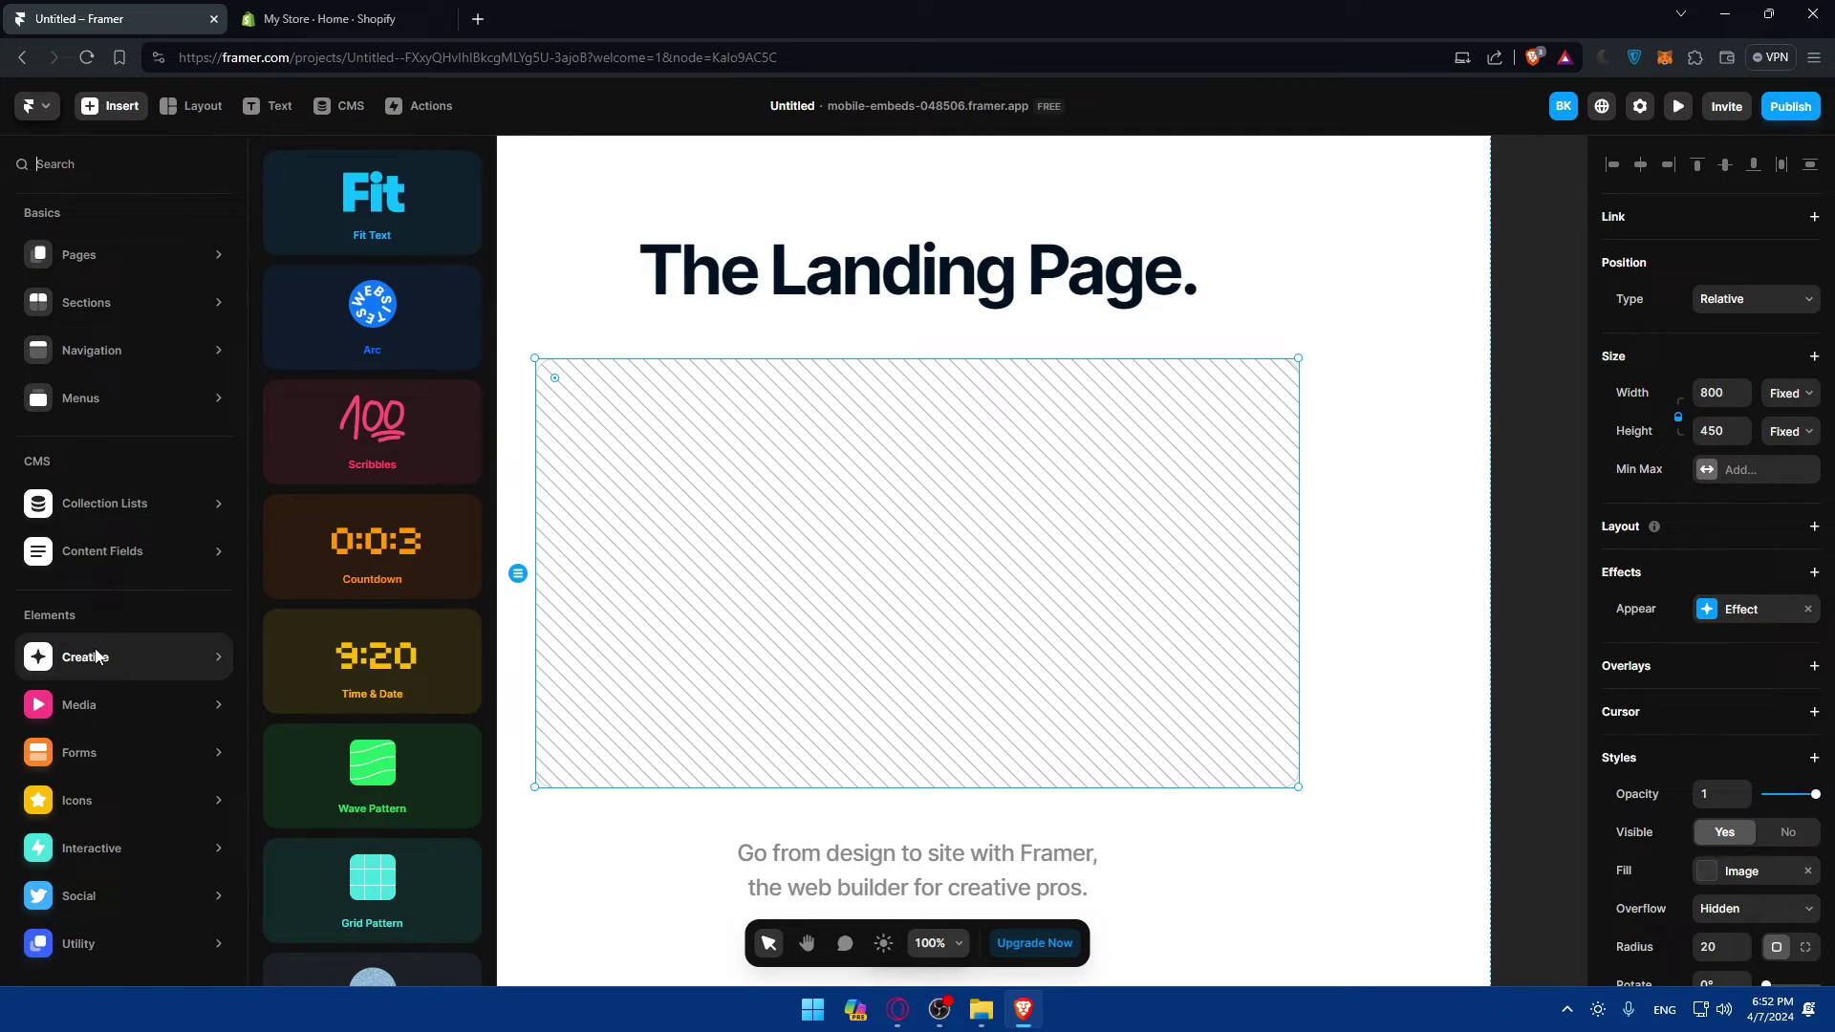
# Look through the main Framer menu, close it, and switch to the Shopify admin.
pyautogui.click(38, 106)
pyautogui.moveTo(263, 257)
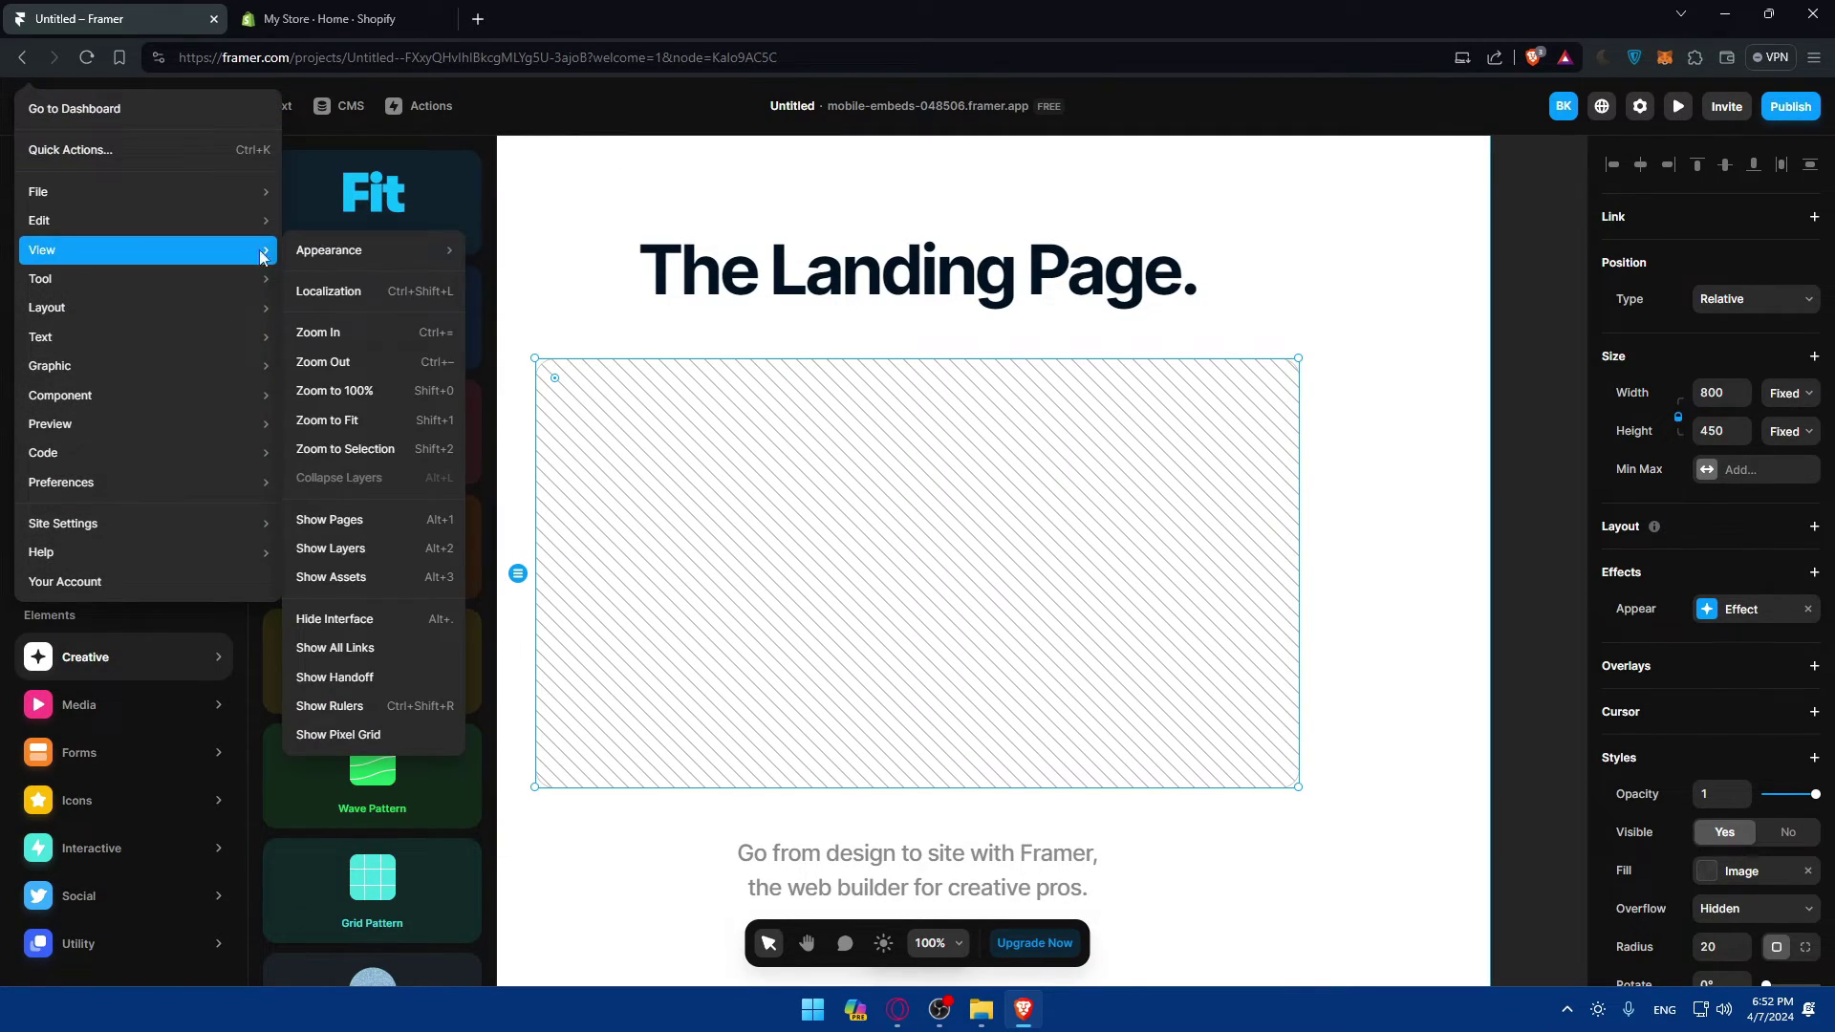
pyautogui.click(686, 145)
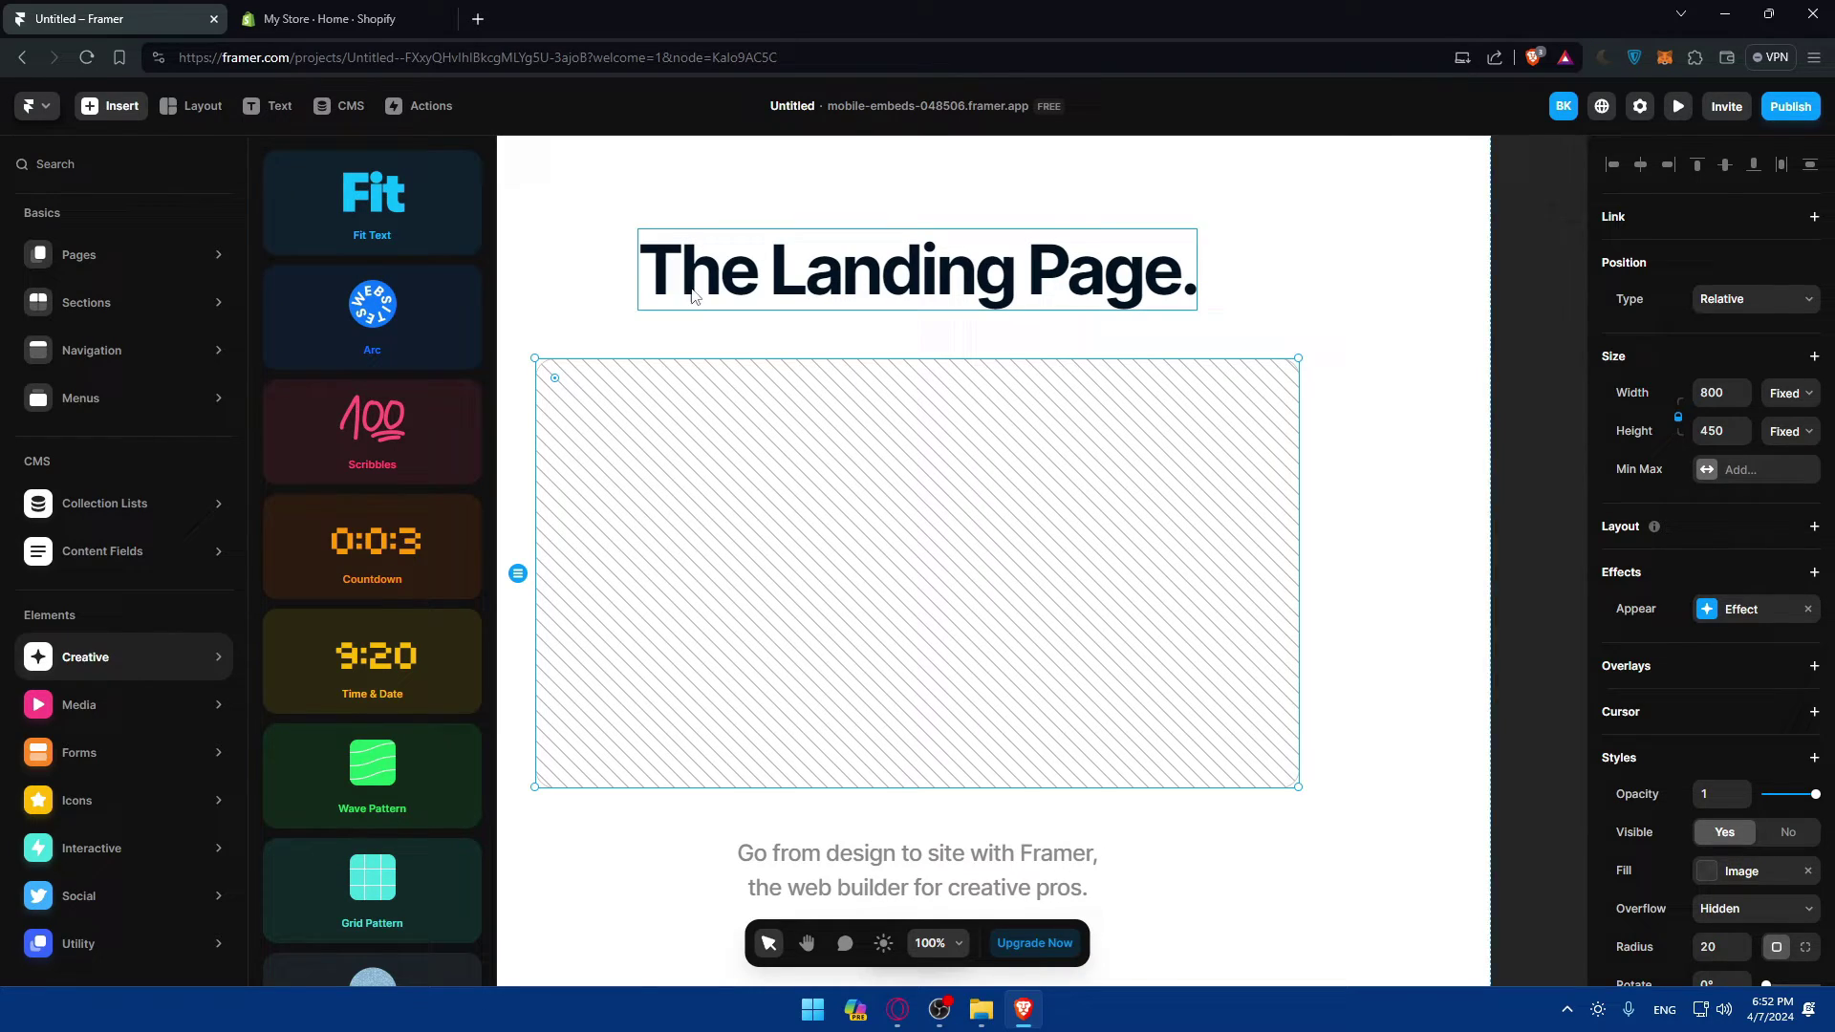
pyautogui.scroll(-2, 667, 393)
pyautogui.scroll(5, 667, 393)
pyautogui.click(383, 18)
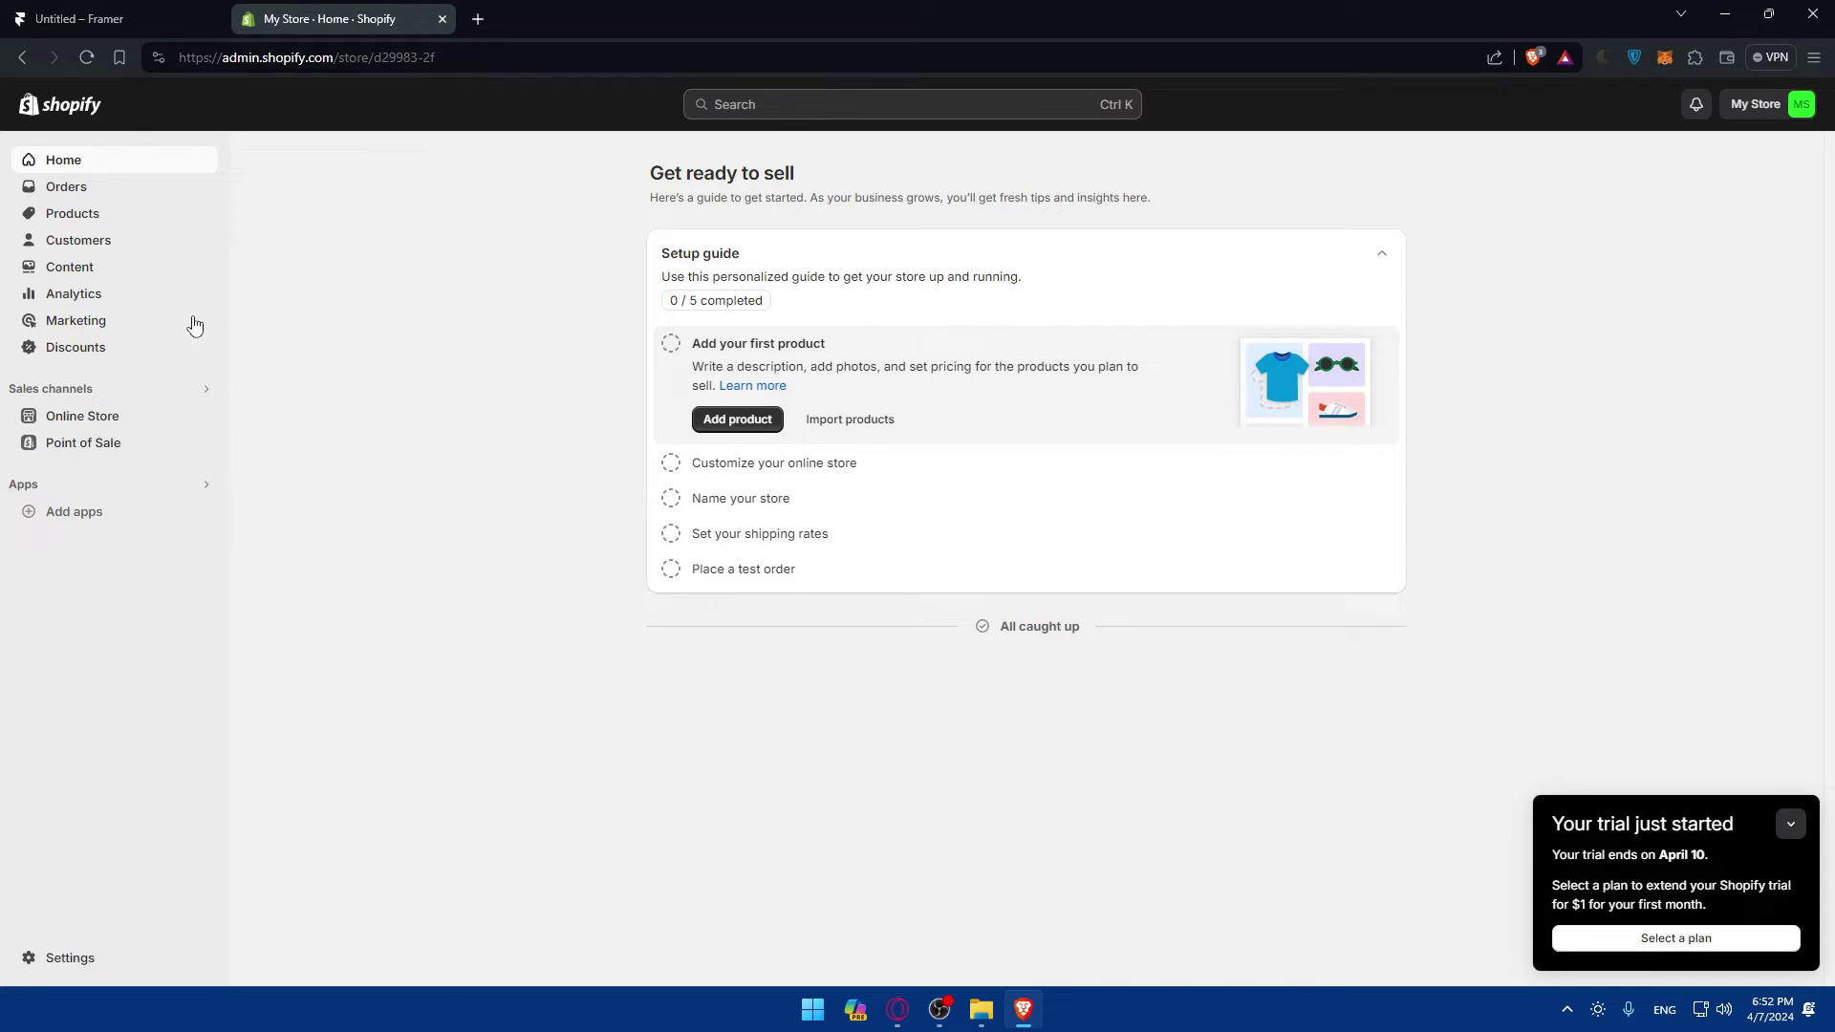
# Switch between the Framer editor and Shopify admin, ending on the Shopify store.
pyautogui.click(99, 11)
pyautogui.click(298, 22)
pyautogui.click(86, 19)
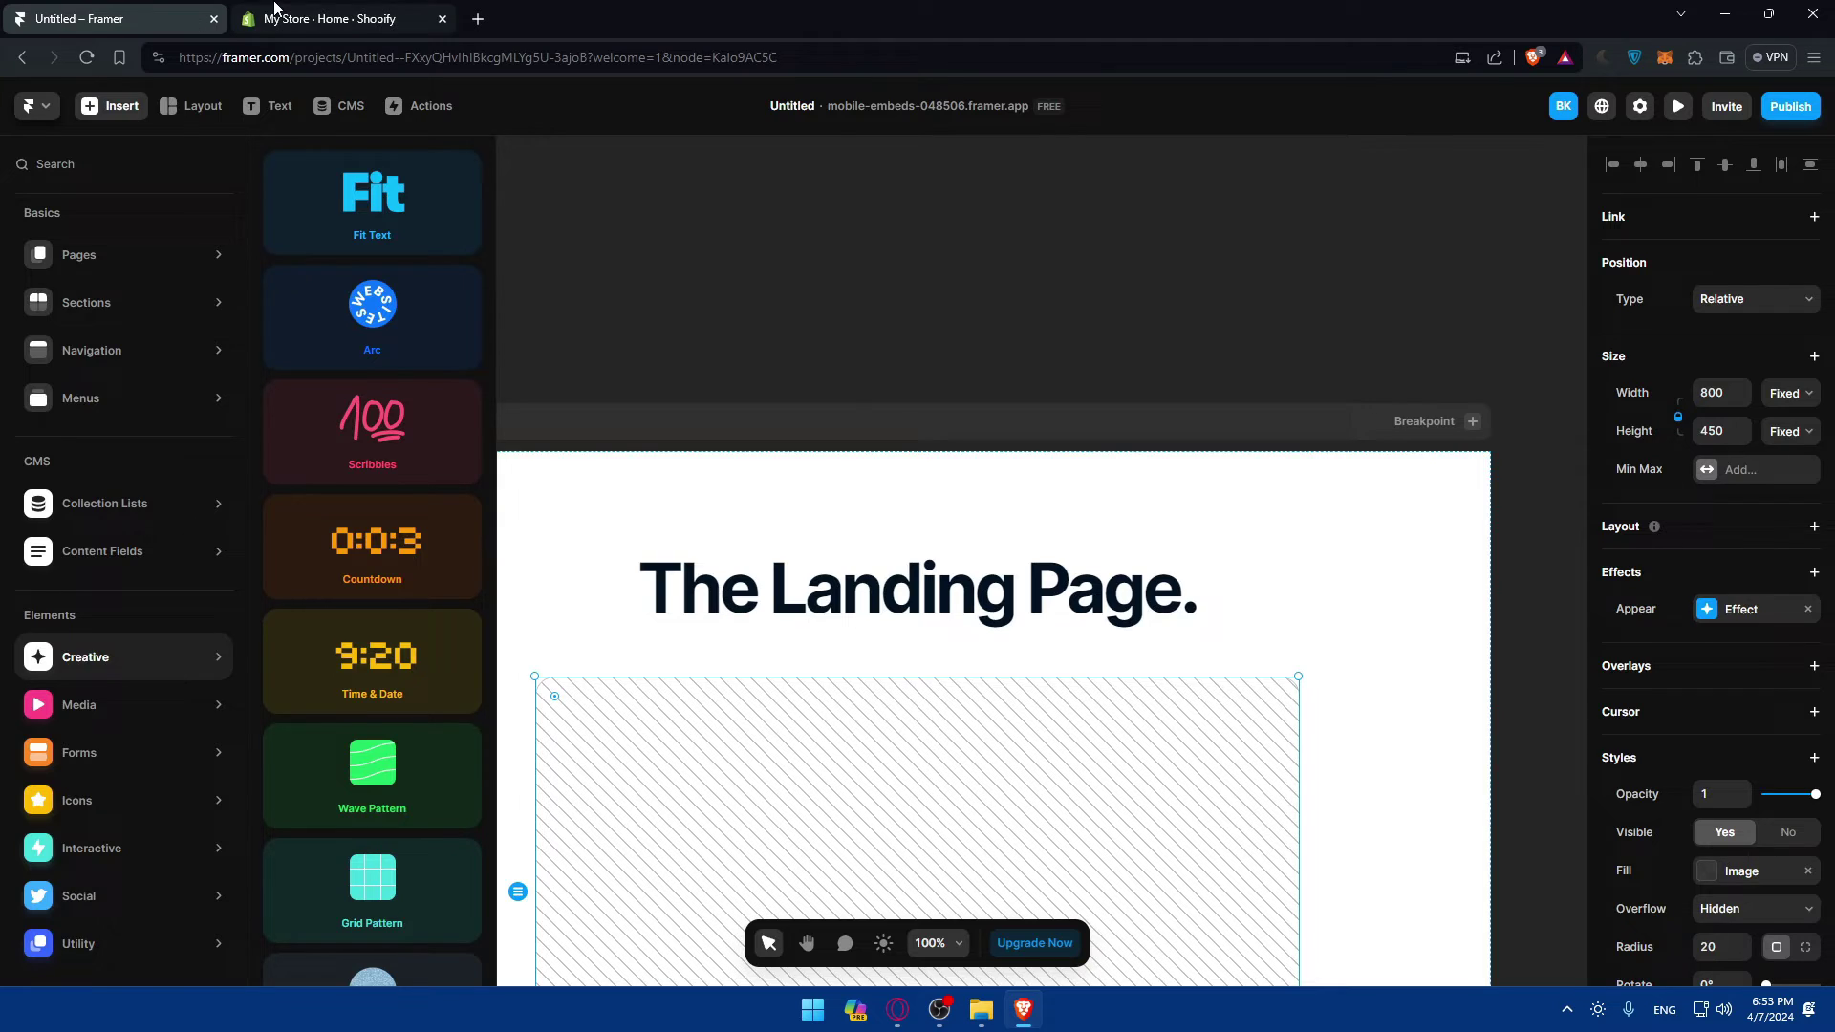
pyautogui.click(283, 17)
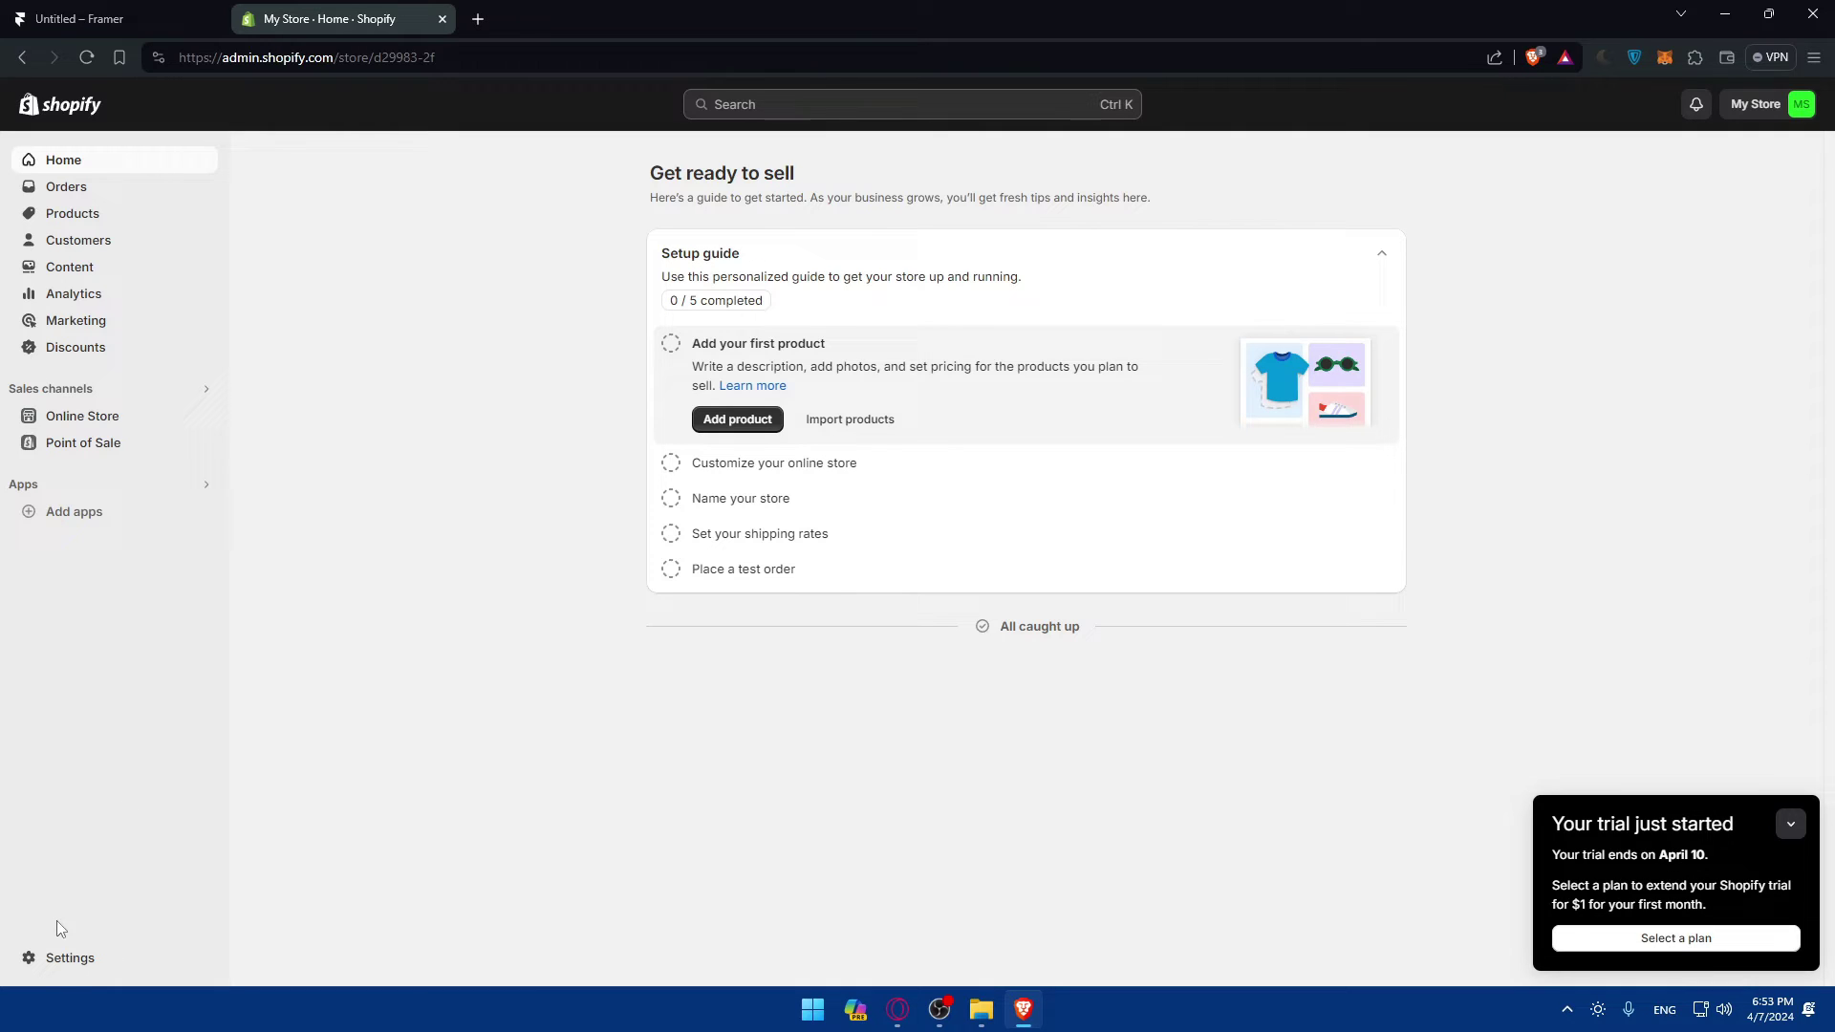
# Look through the store settings, close them, and bring up suggested apps via Add apps.
pyautogui.click(65, 960)
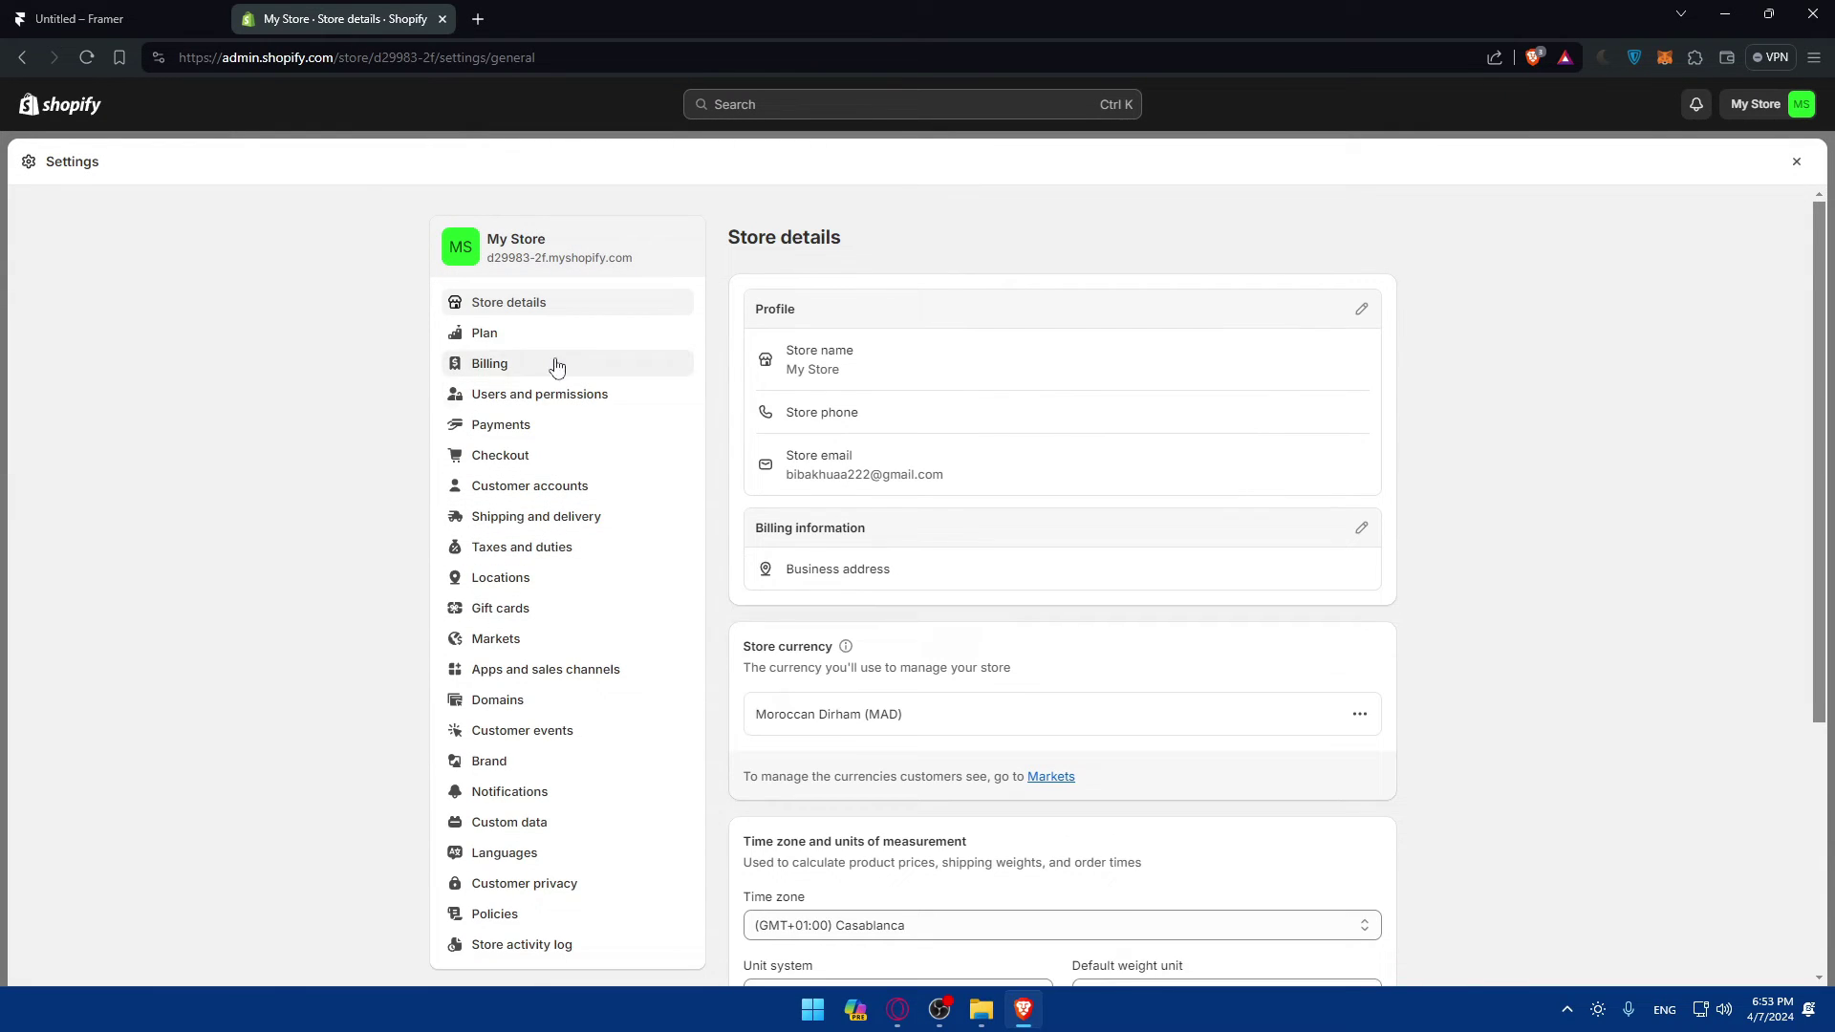
pyautogui.scroll(-3, 574, 380)
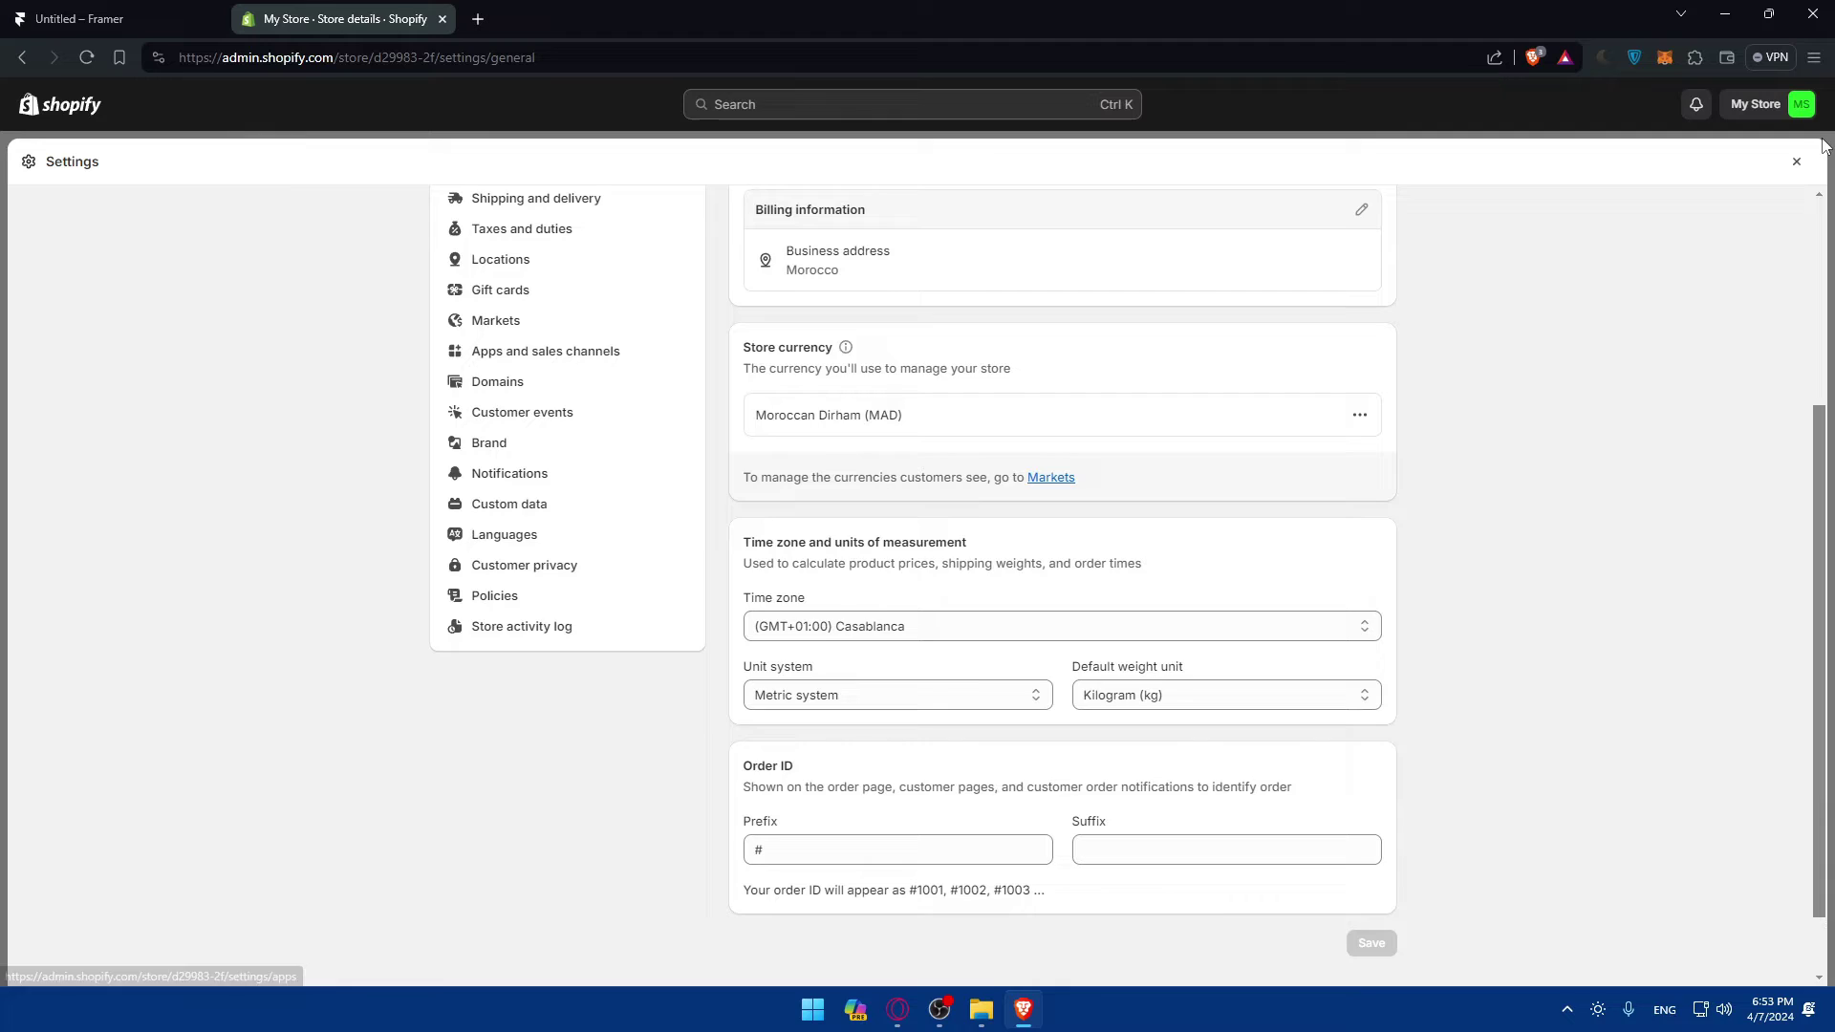
pyautogui.click(1796, 162)
pyautogui.click(92, 516)
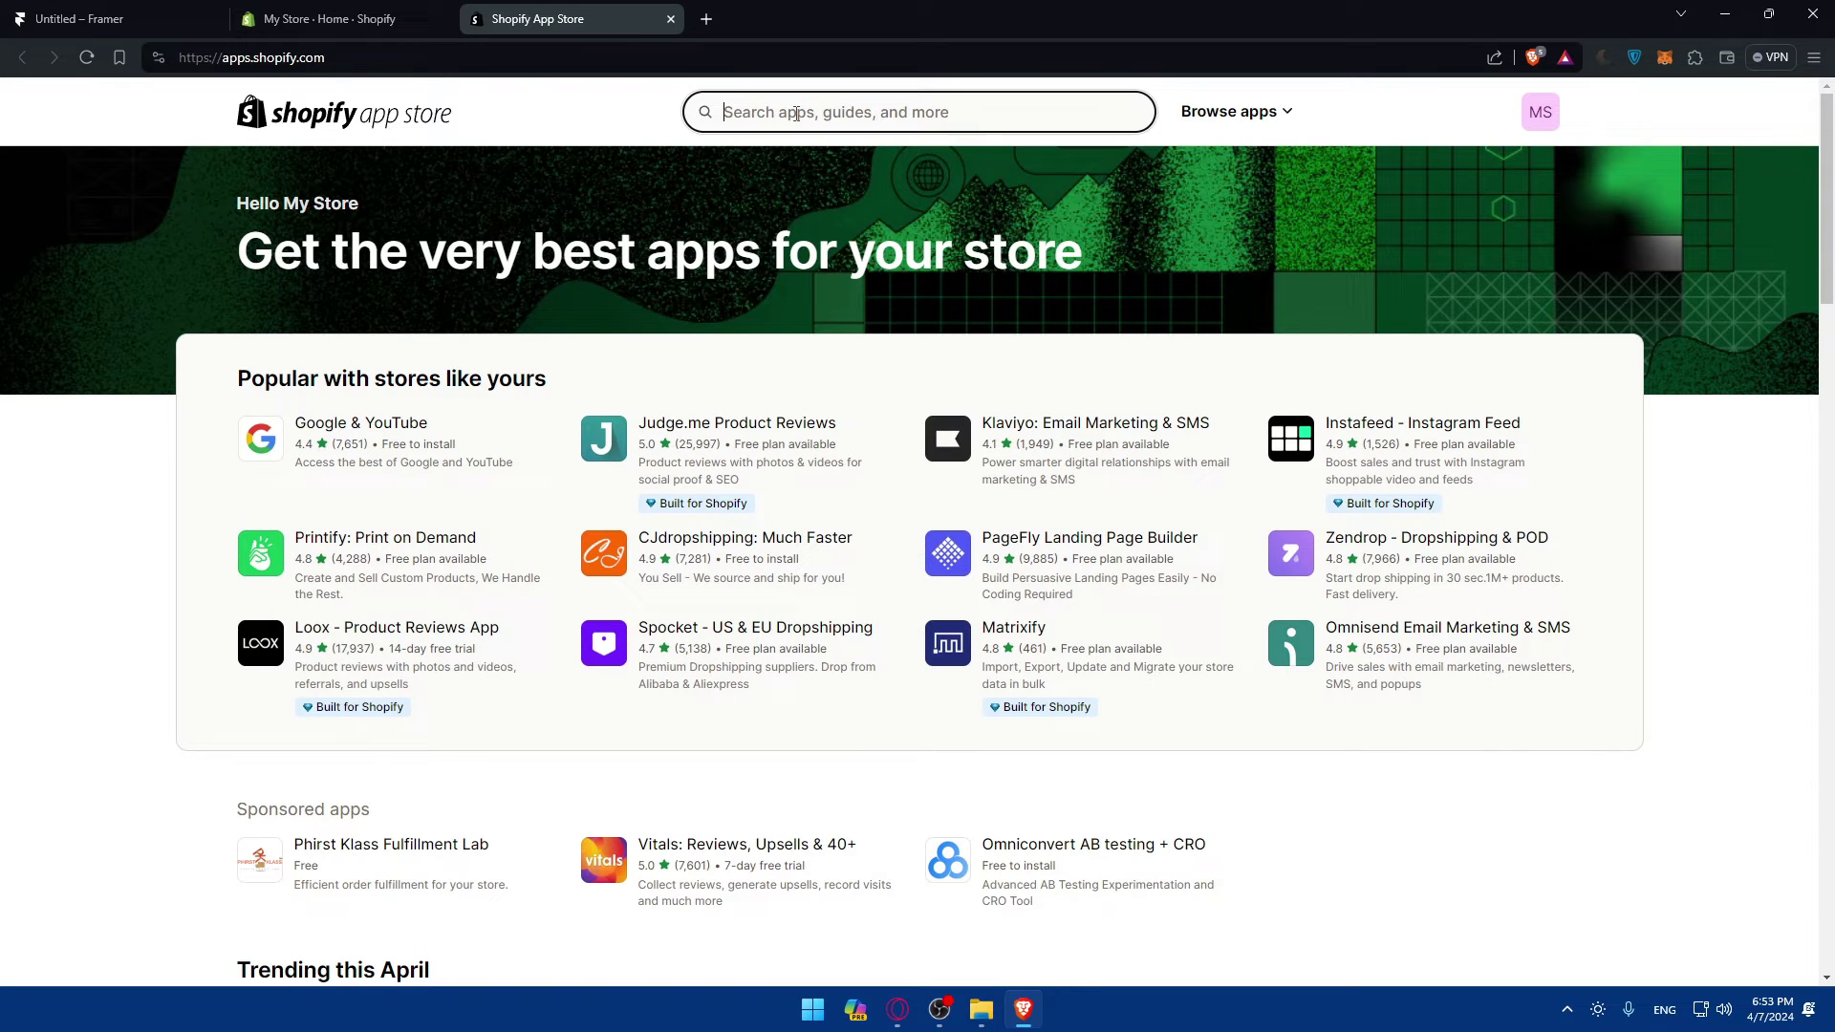
# Search the Shopify App Store for 'framer' and review the results.
pyautogui.write('framer')
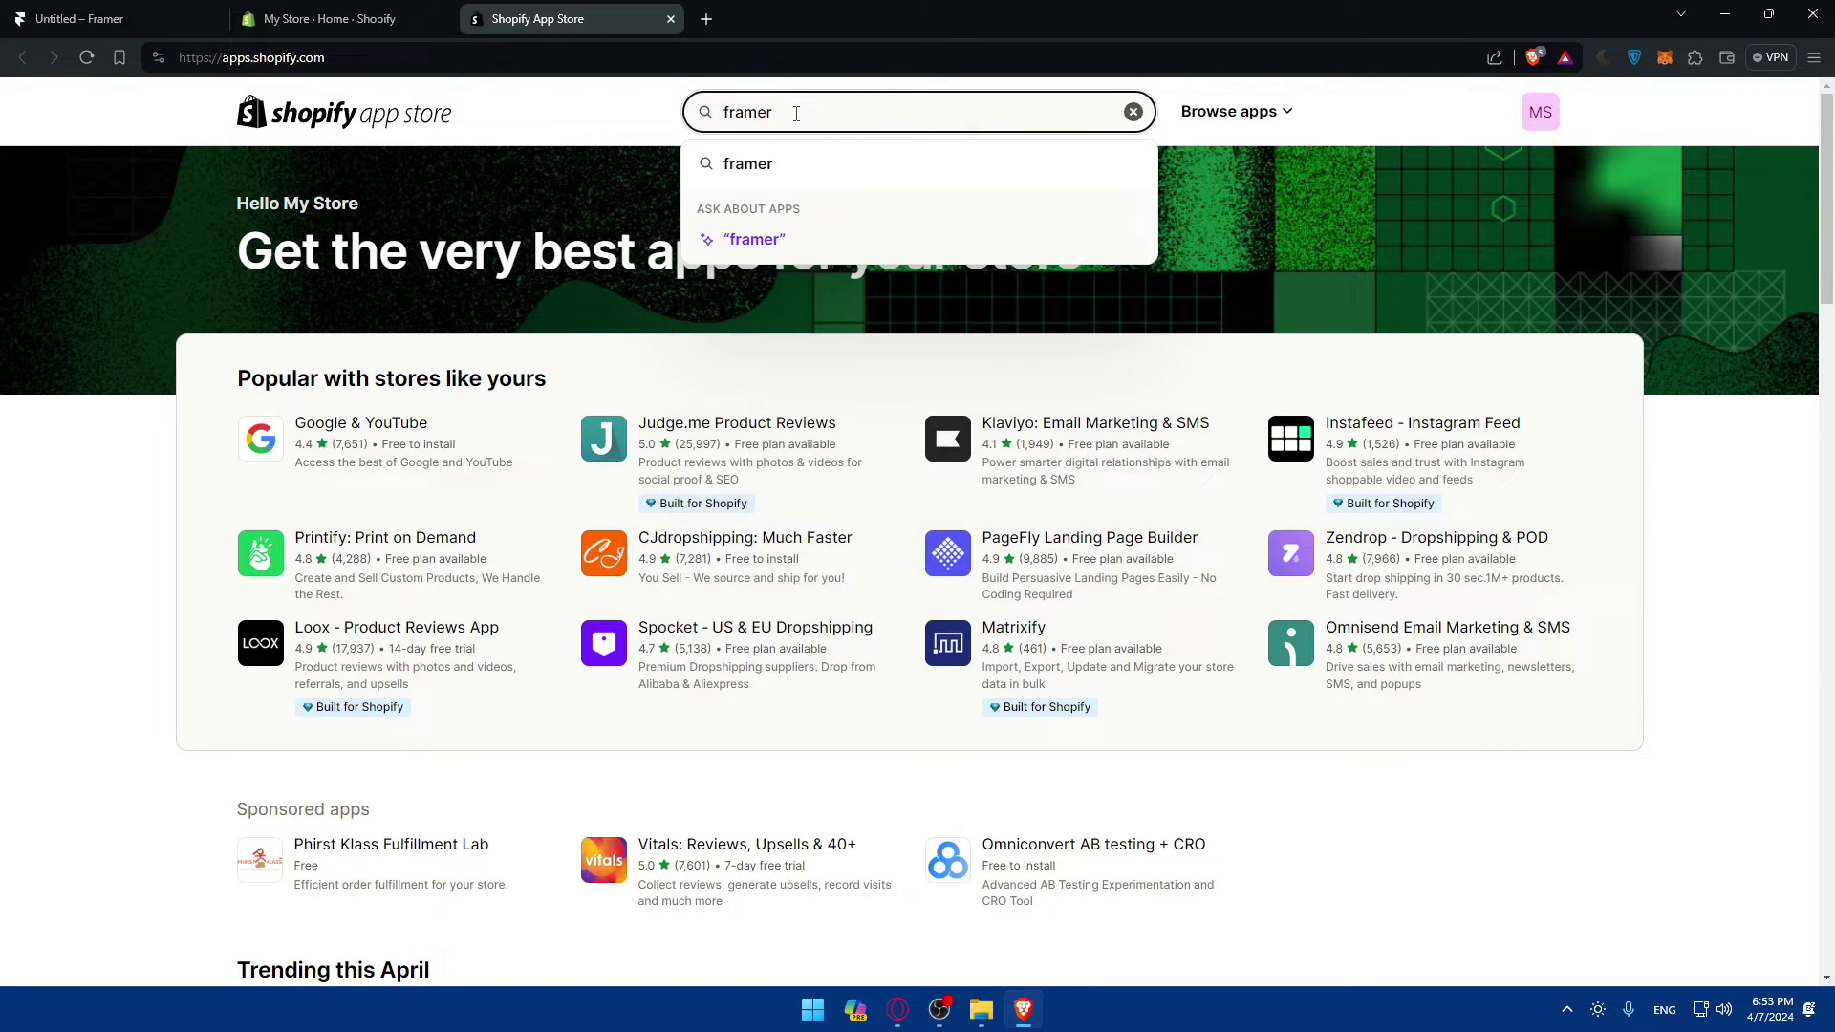
pyautogui.press('Return')
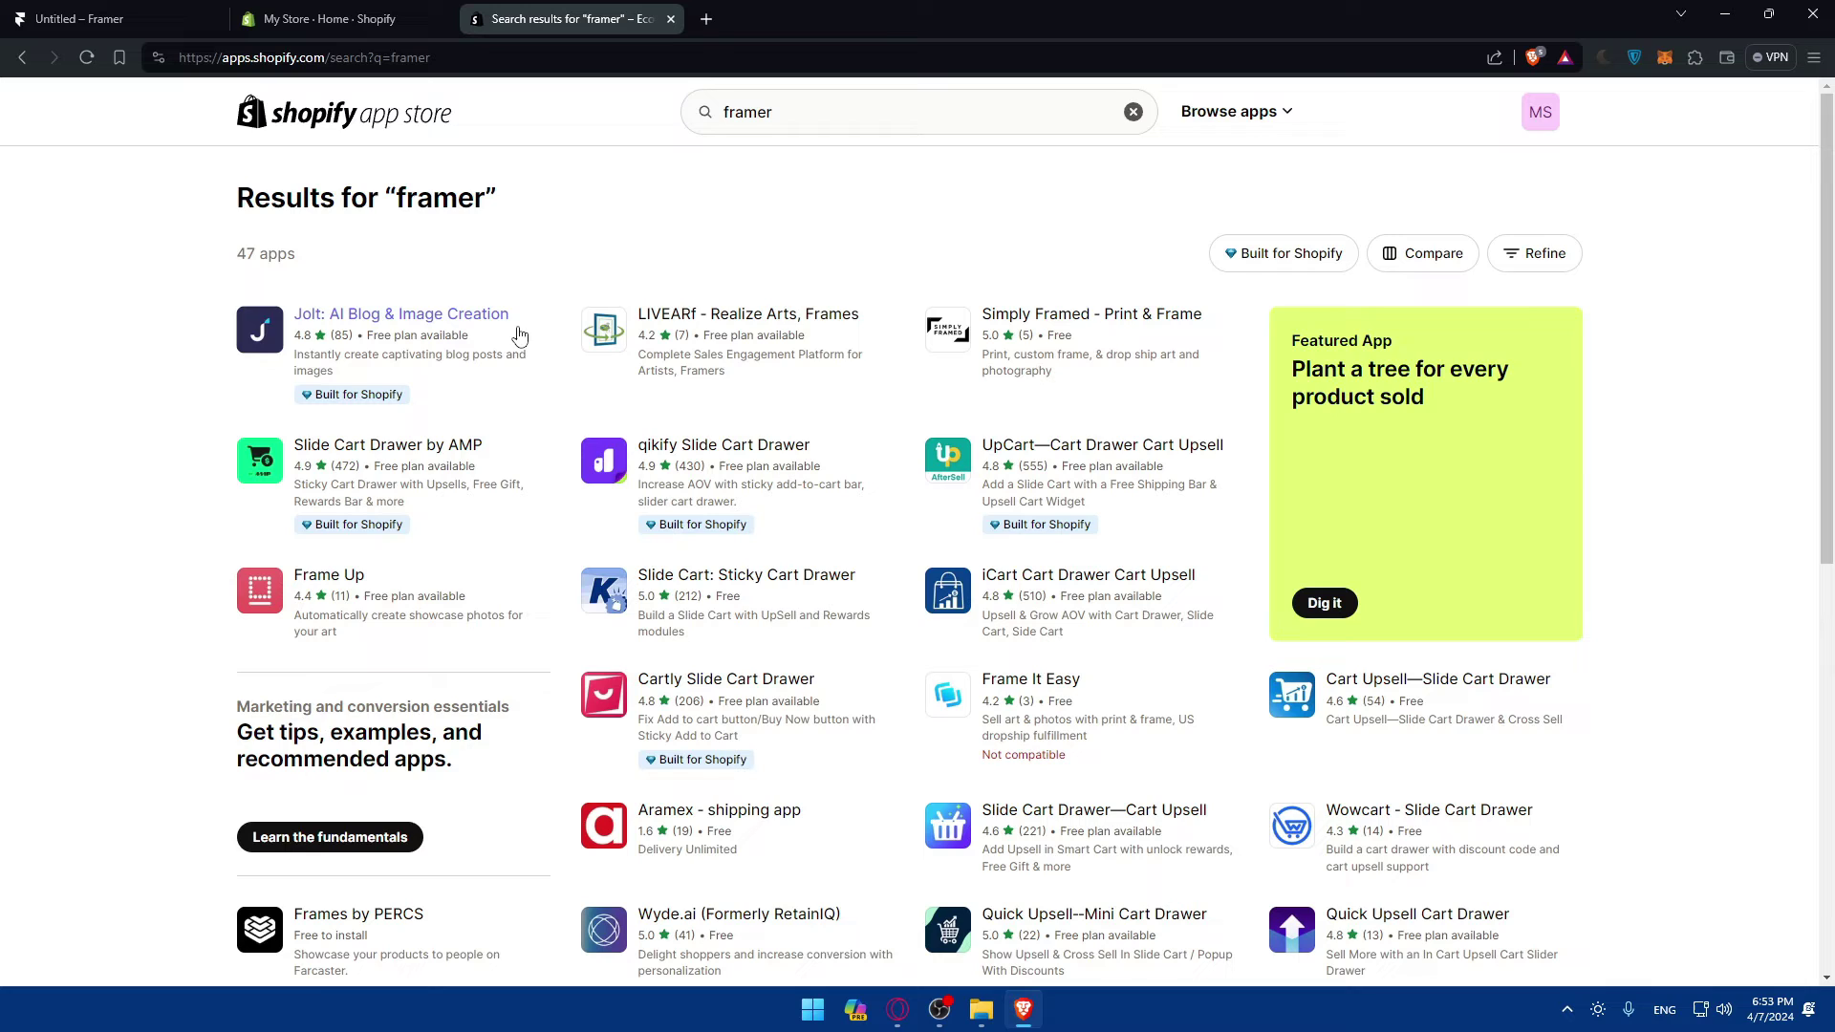
pyautogui.scroll(-7, 721, 346)
pyautogui.scroll(7, 724, 344)
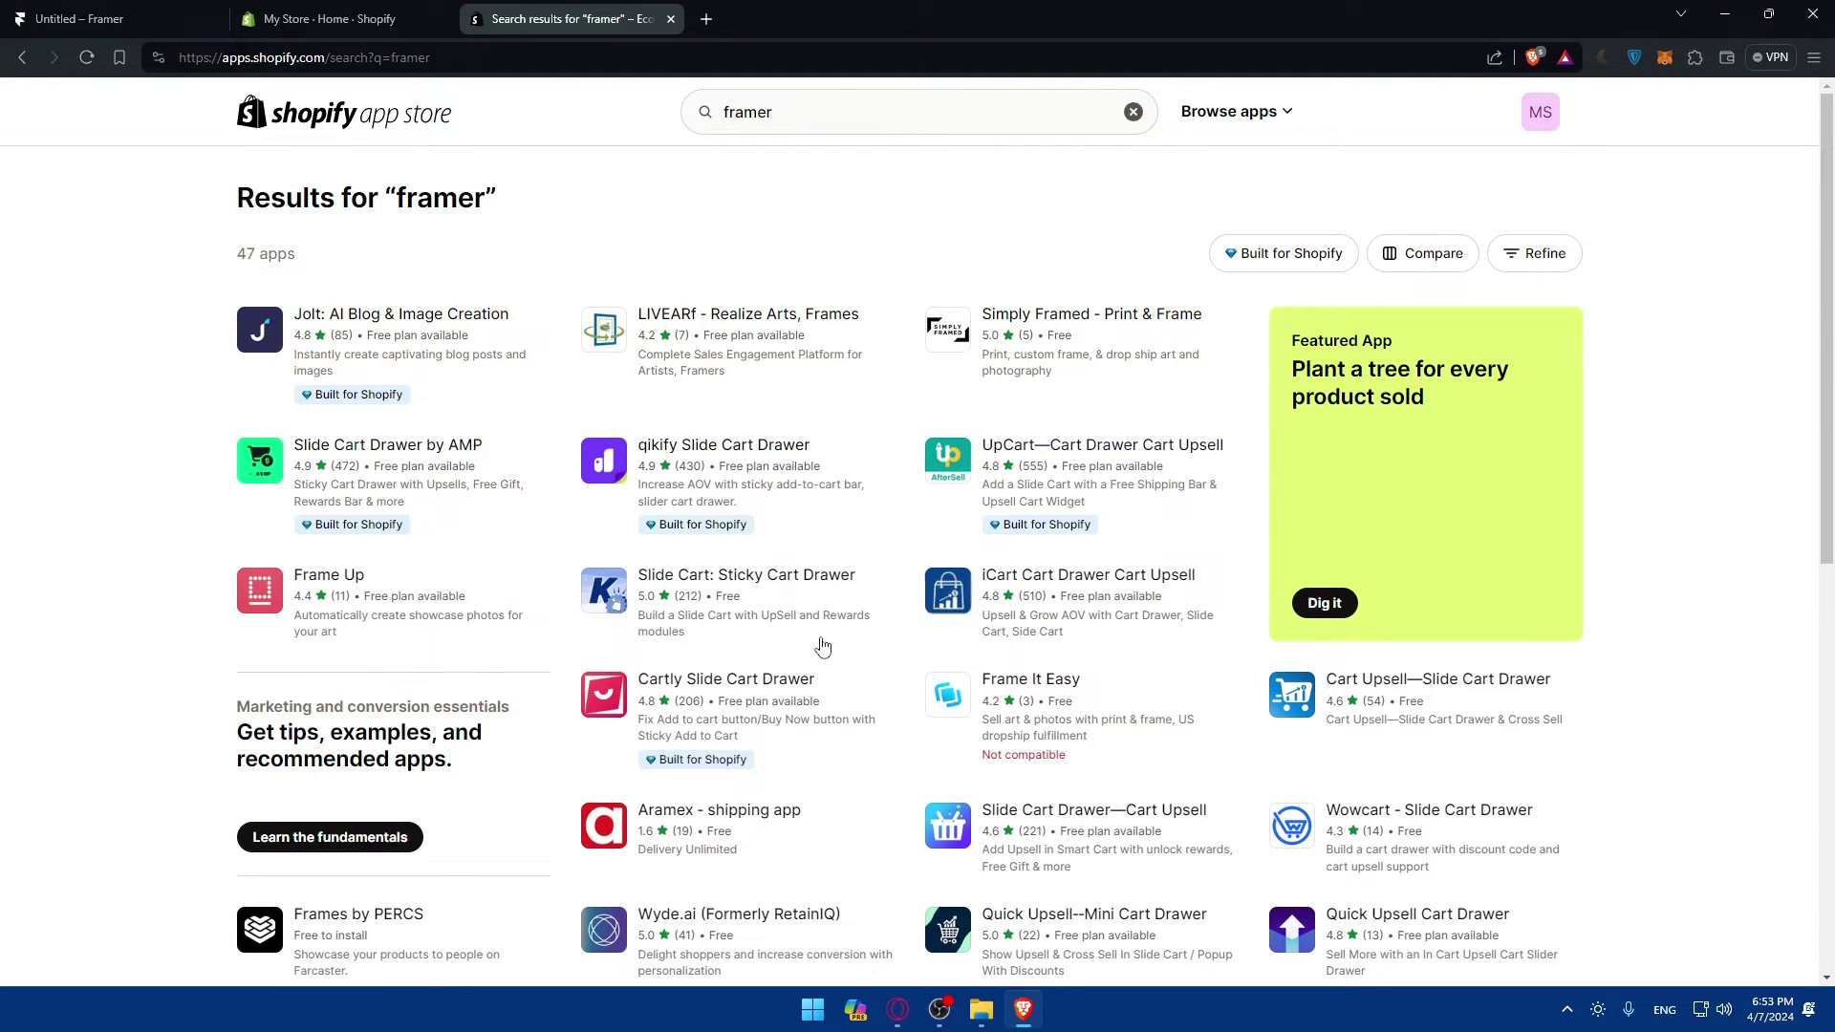
pyautogui.scroll(-1, 860, 630)
pyautogui.scroll(1, 994, 669)
# Close the App Store tab, dismiss the Picked for you dialog, and return to Framer.
pyautogui.click(670, 19)
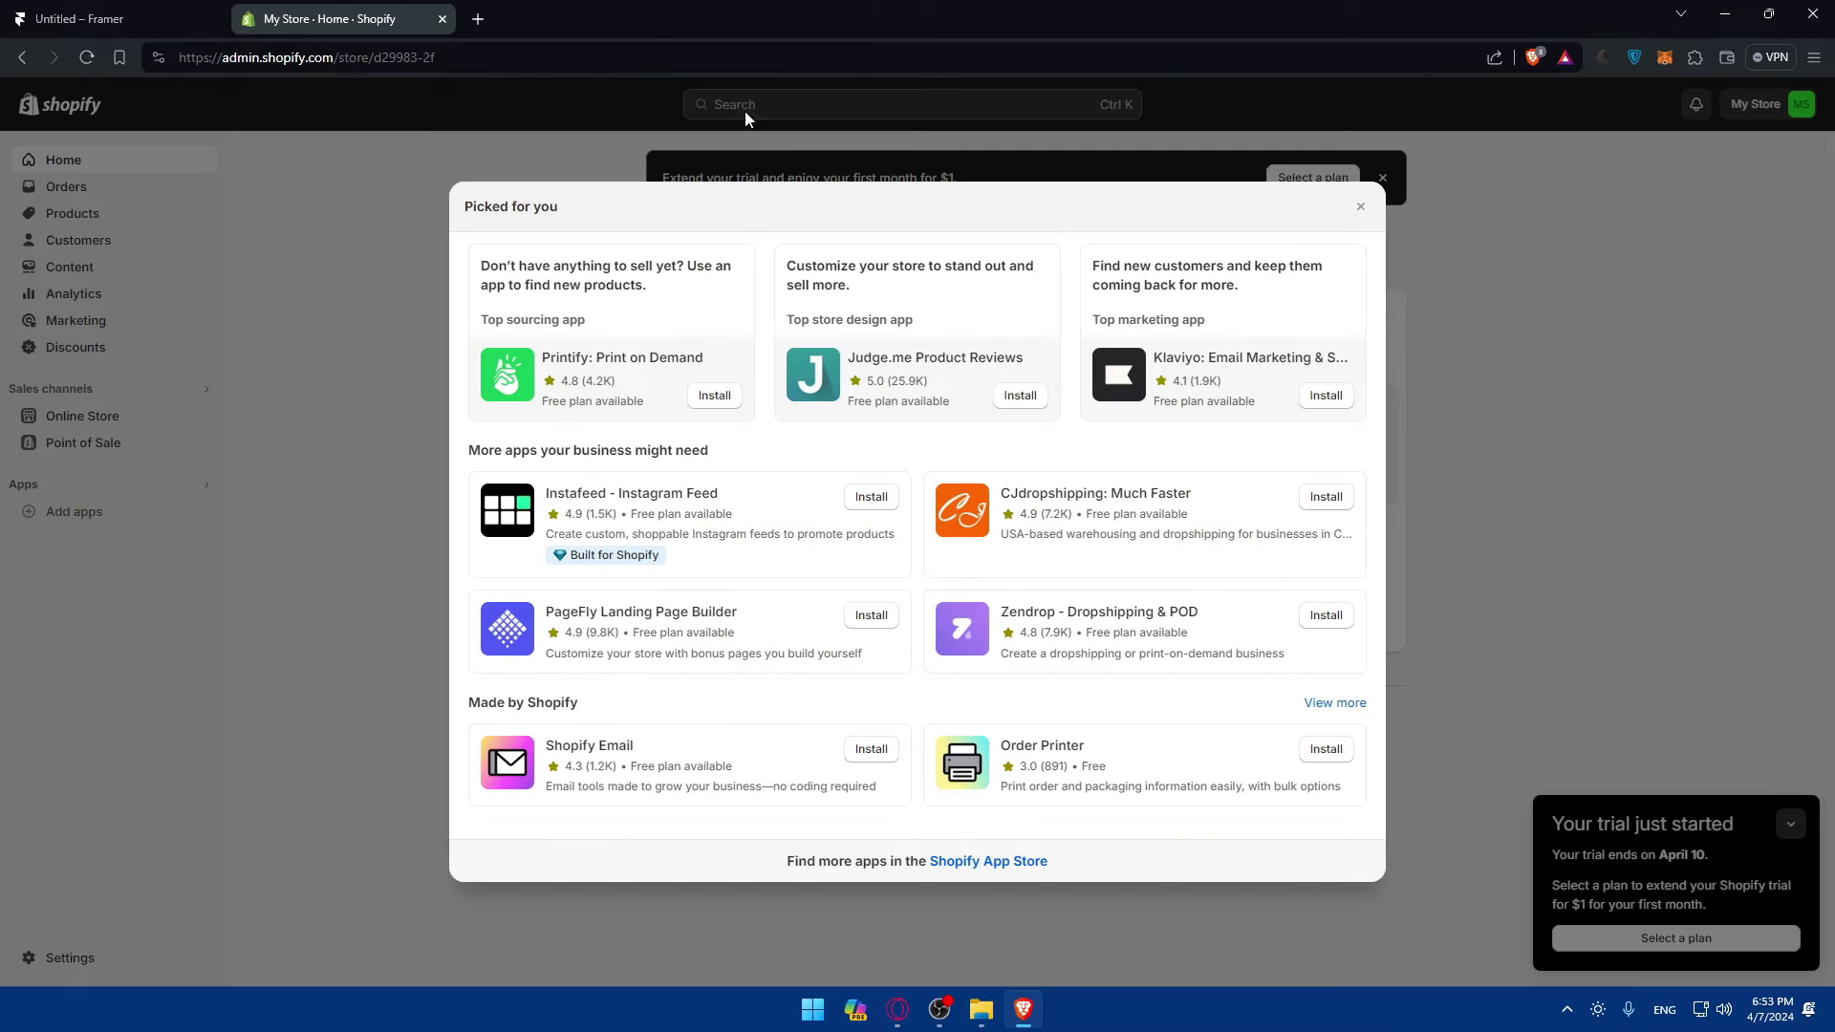
pyautogui.click(1557, 329)
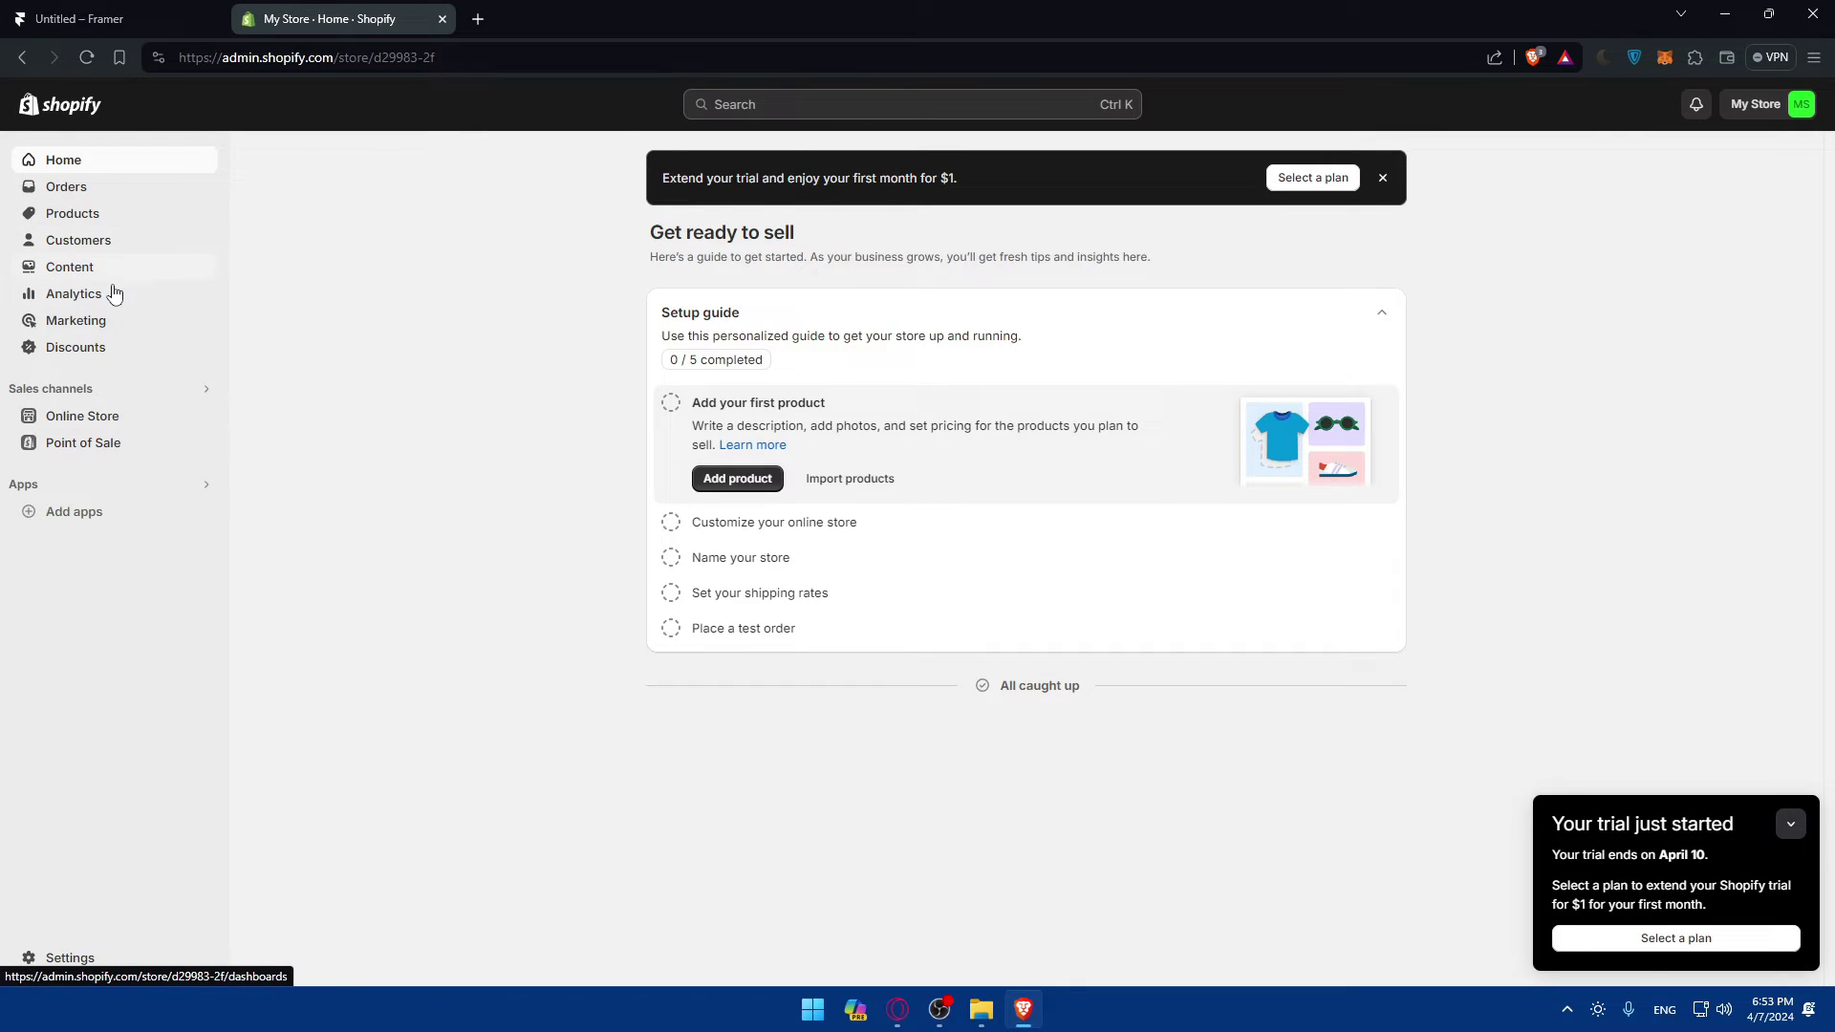
pyautogui.click(150, 9)
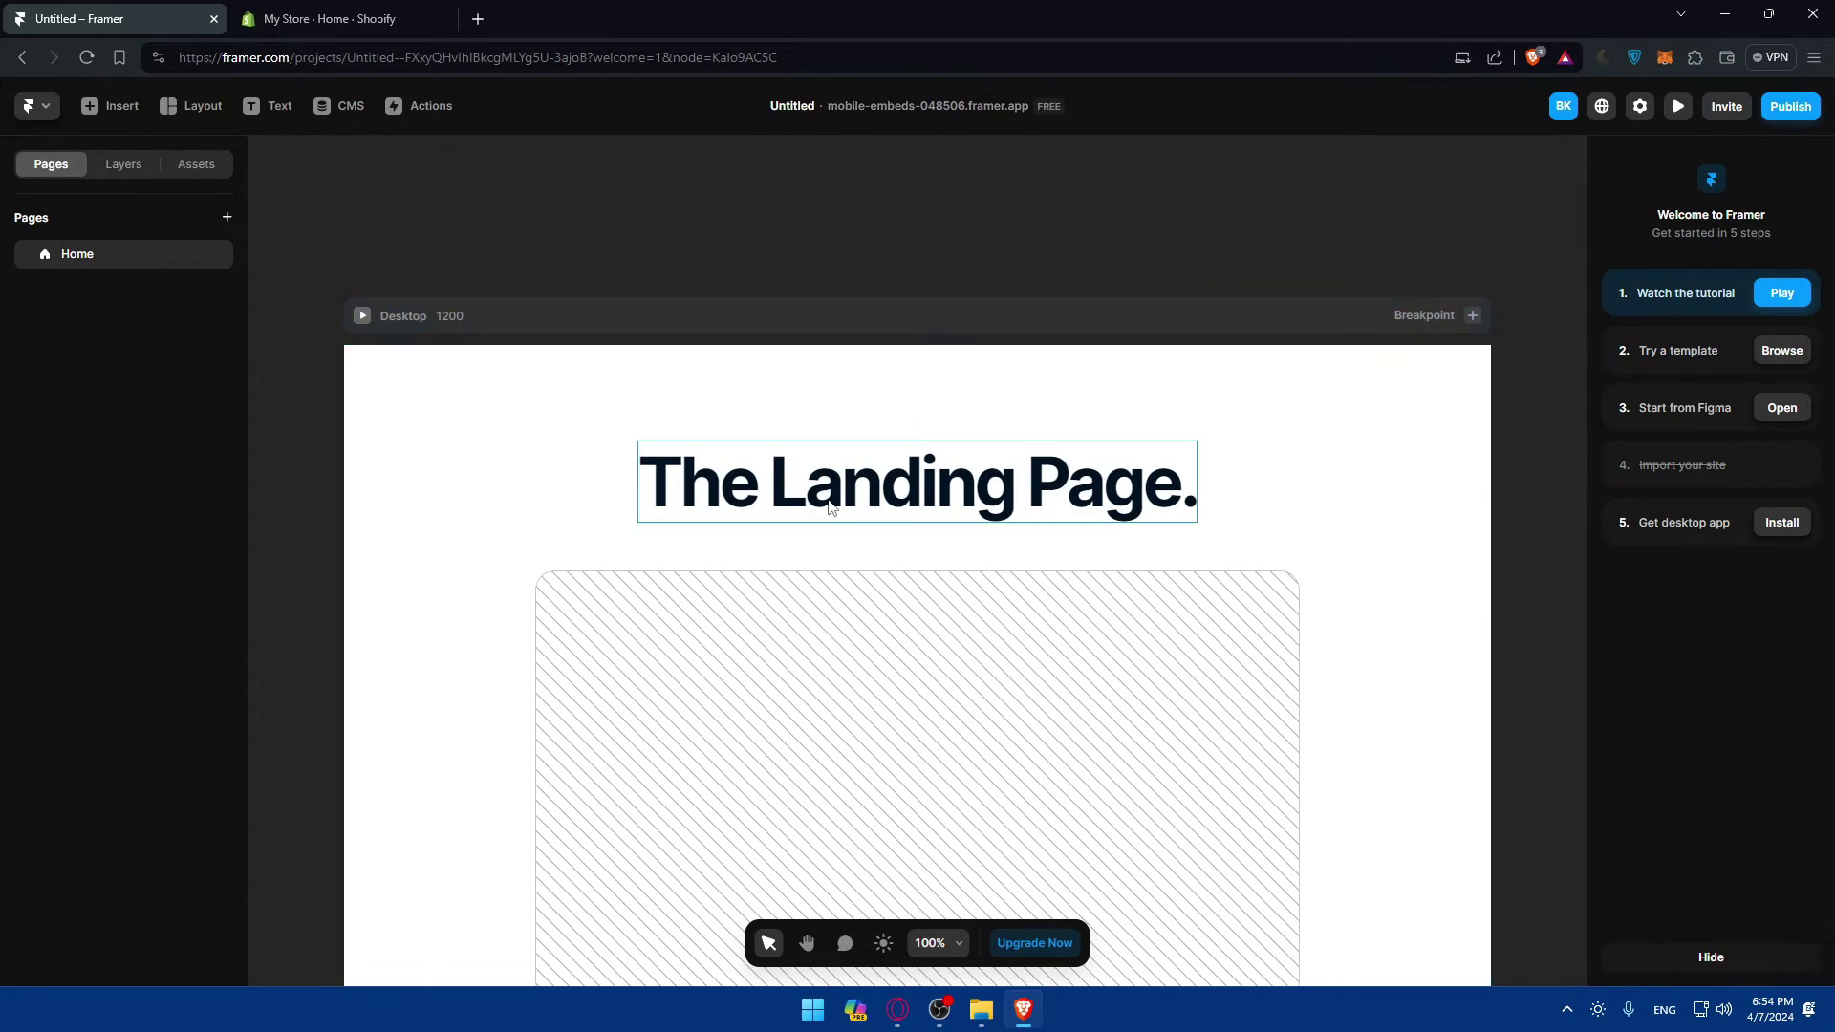
# Hide the Welcome to Framer checklist, scroll the landing page, and open the Insert library.
pyautogui.click(1710, 957)
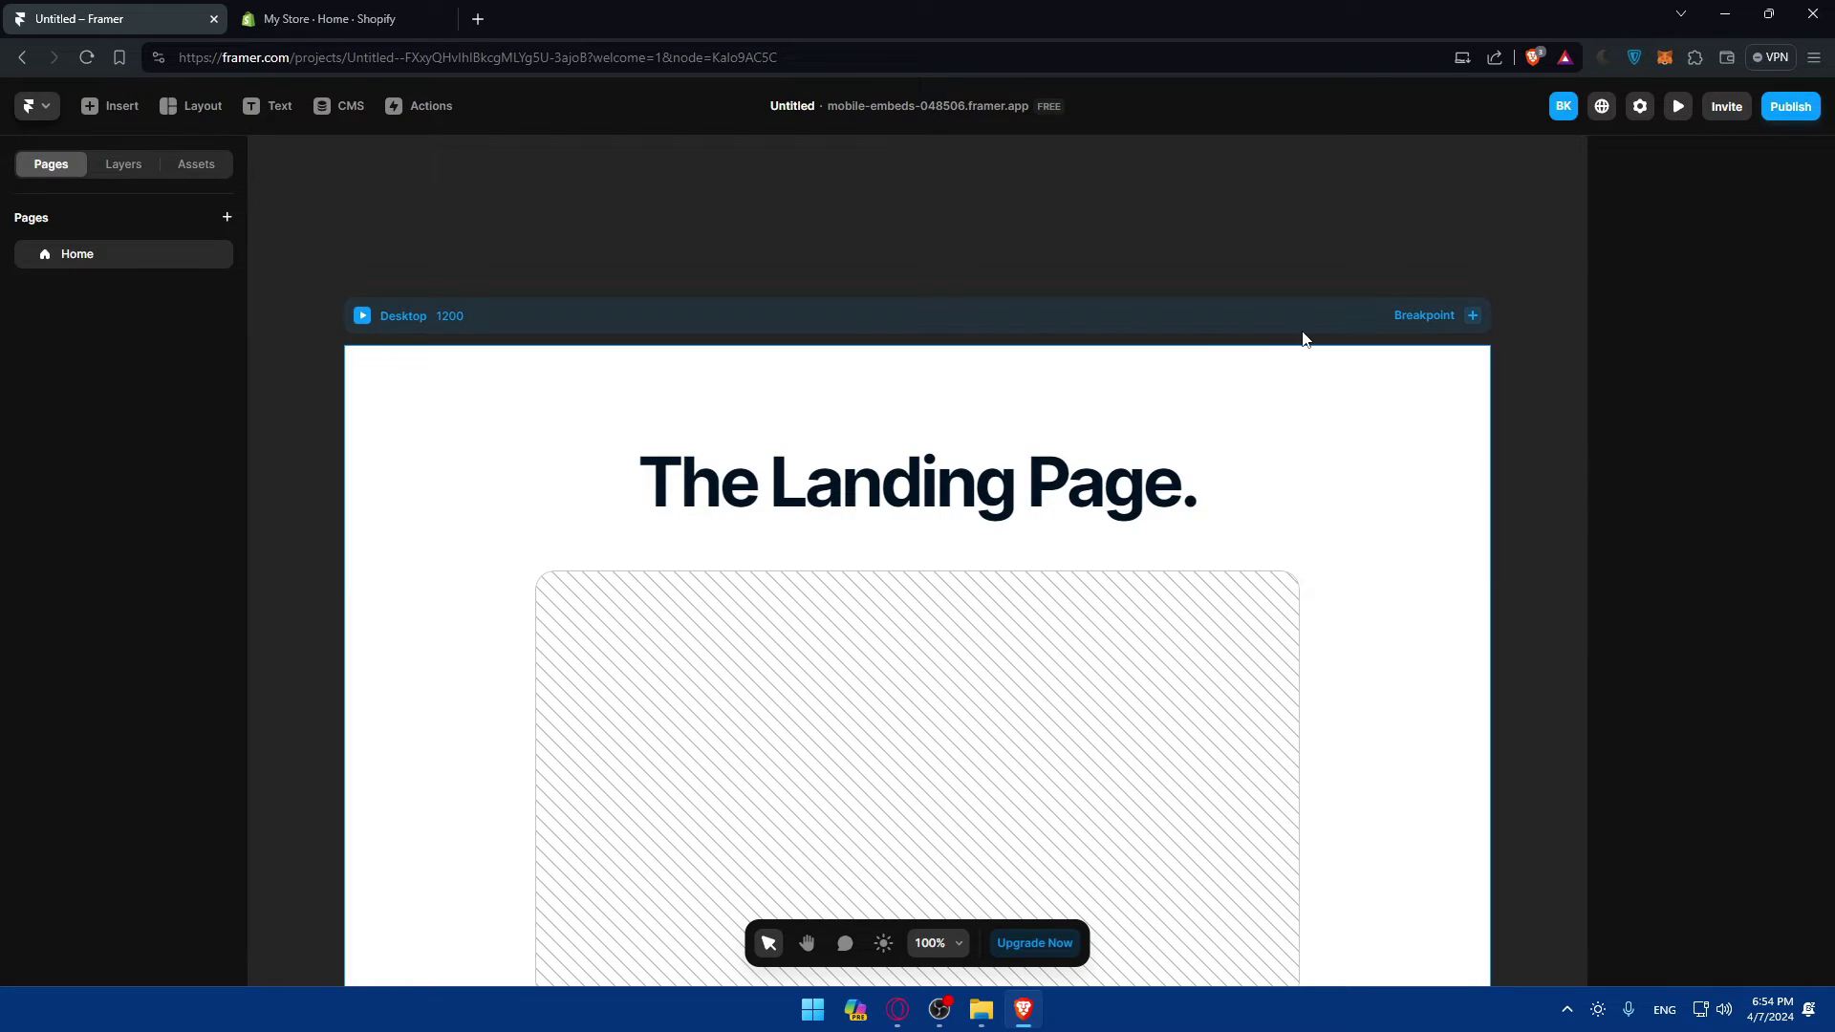
pyautogui.scroll(-3, 766, 486)
pyautogui.scroll(-20, 765, 485)
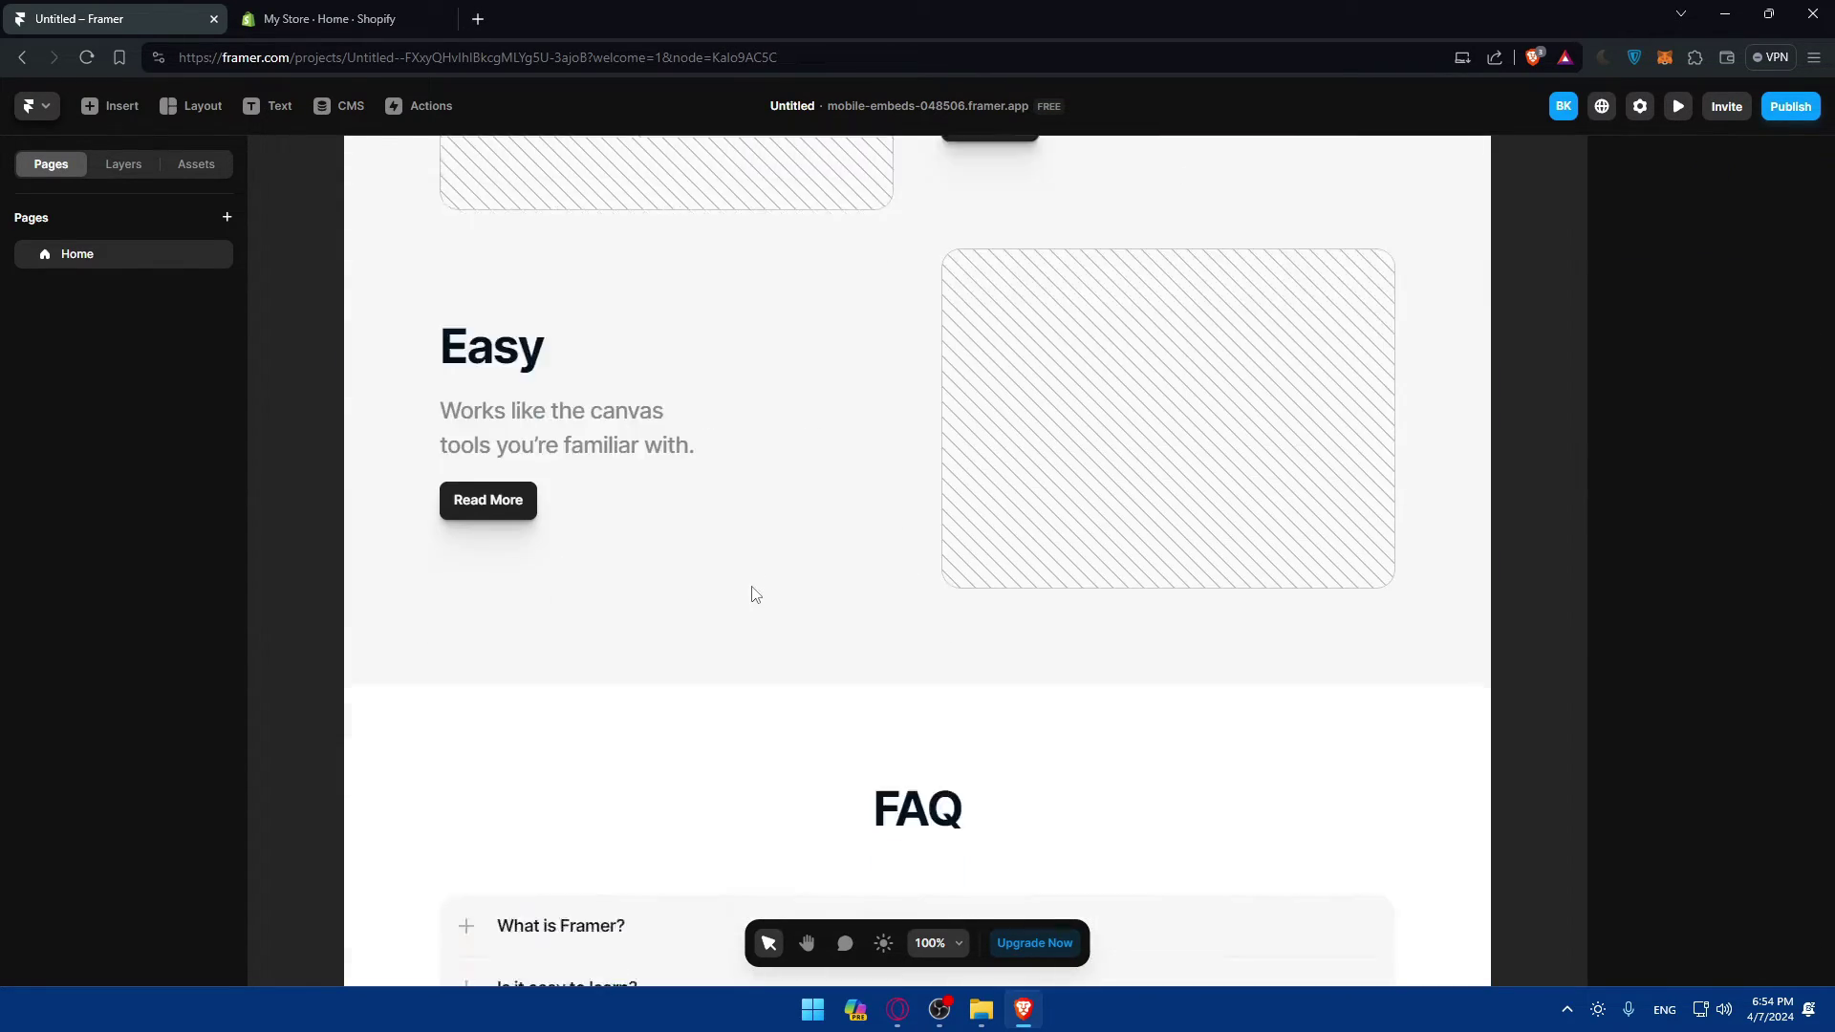
pyautogui.scroll(12, 742, 601)
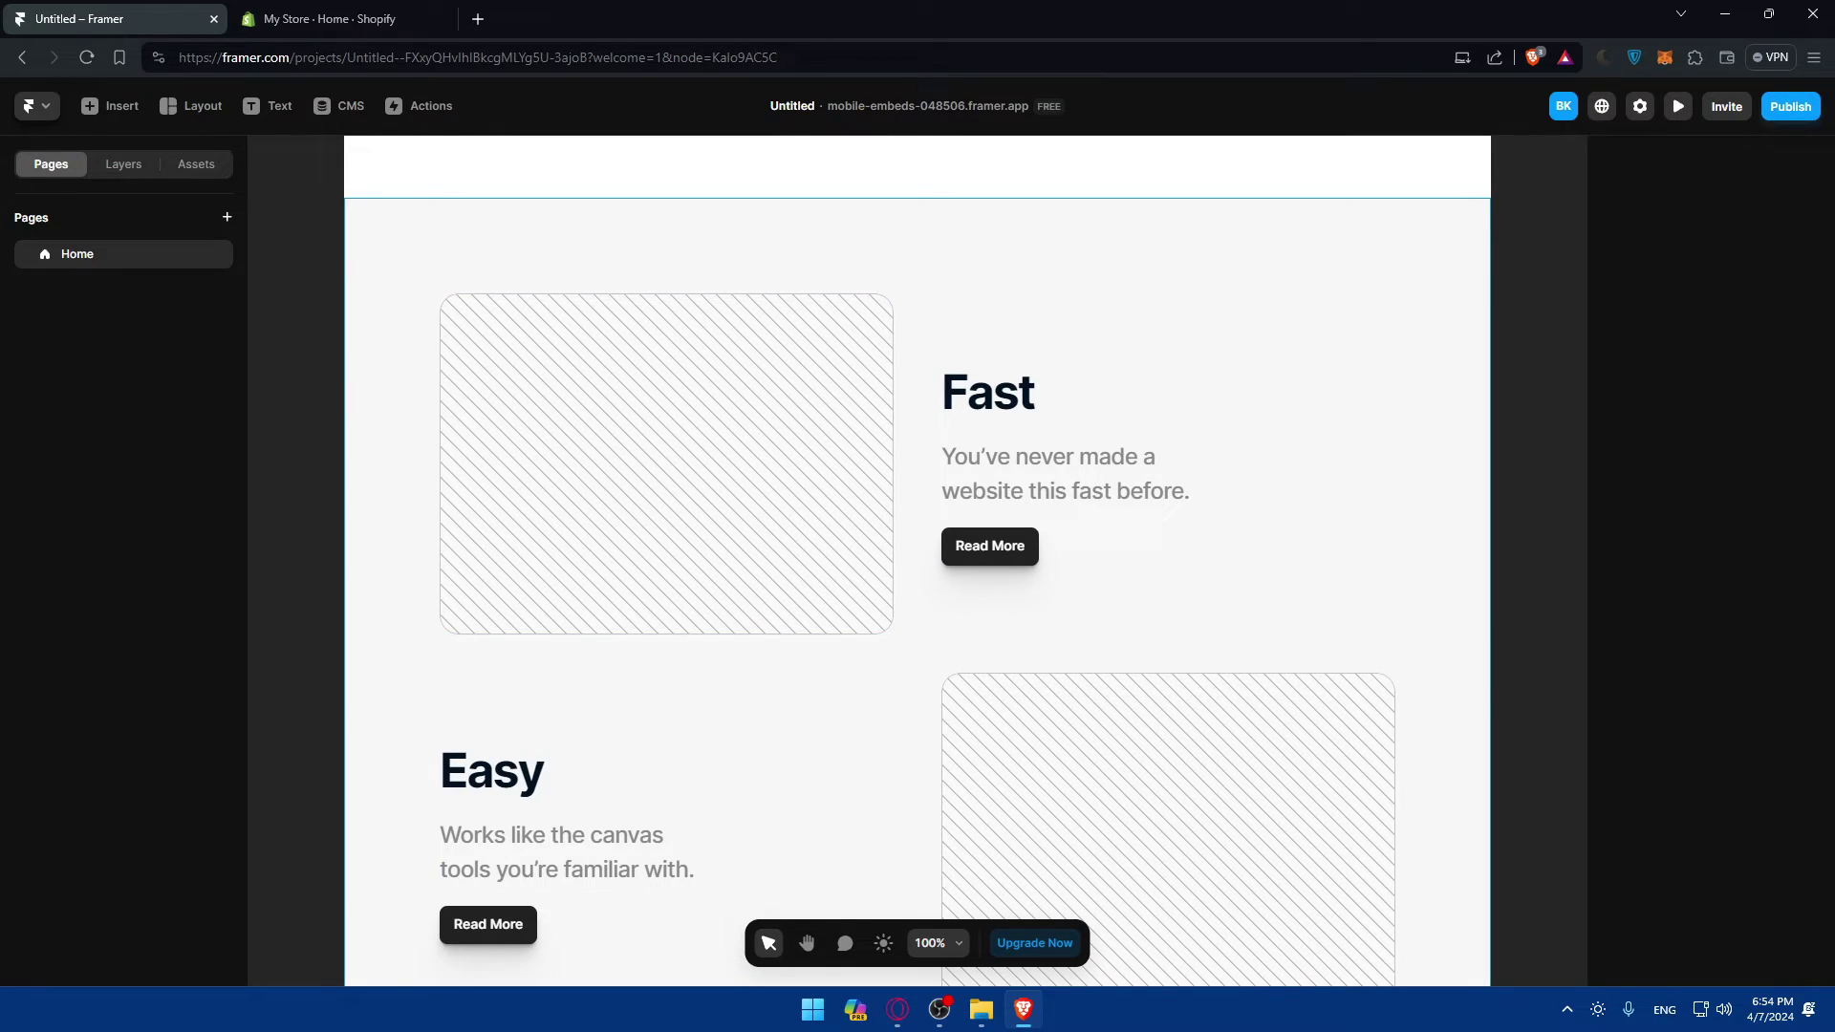
pyautogui.scroll(10, 1064, 356)
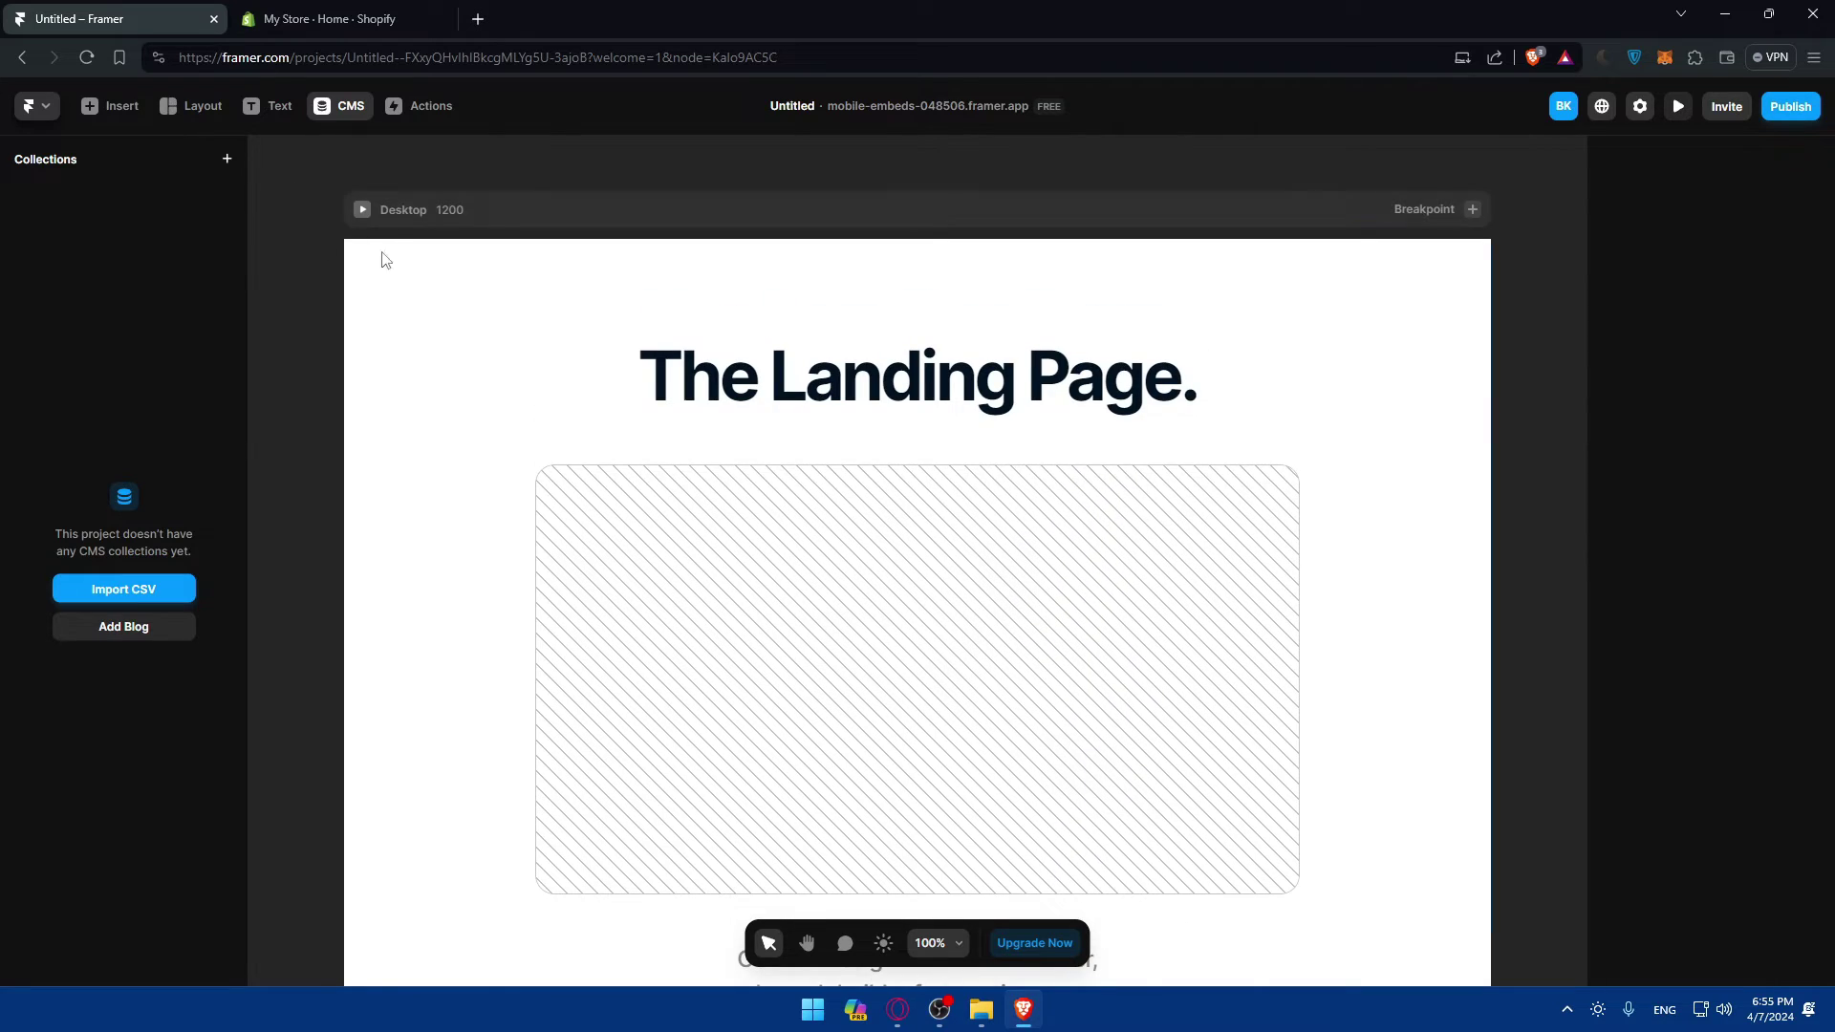
pyautogui.scroll(-5, 883, 422)
pyautogui.scroll(-3, 883, 423)
pyautogui.click(119, 107)
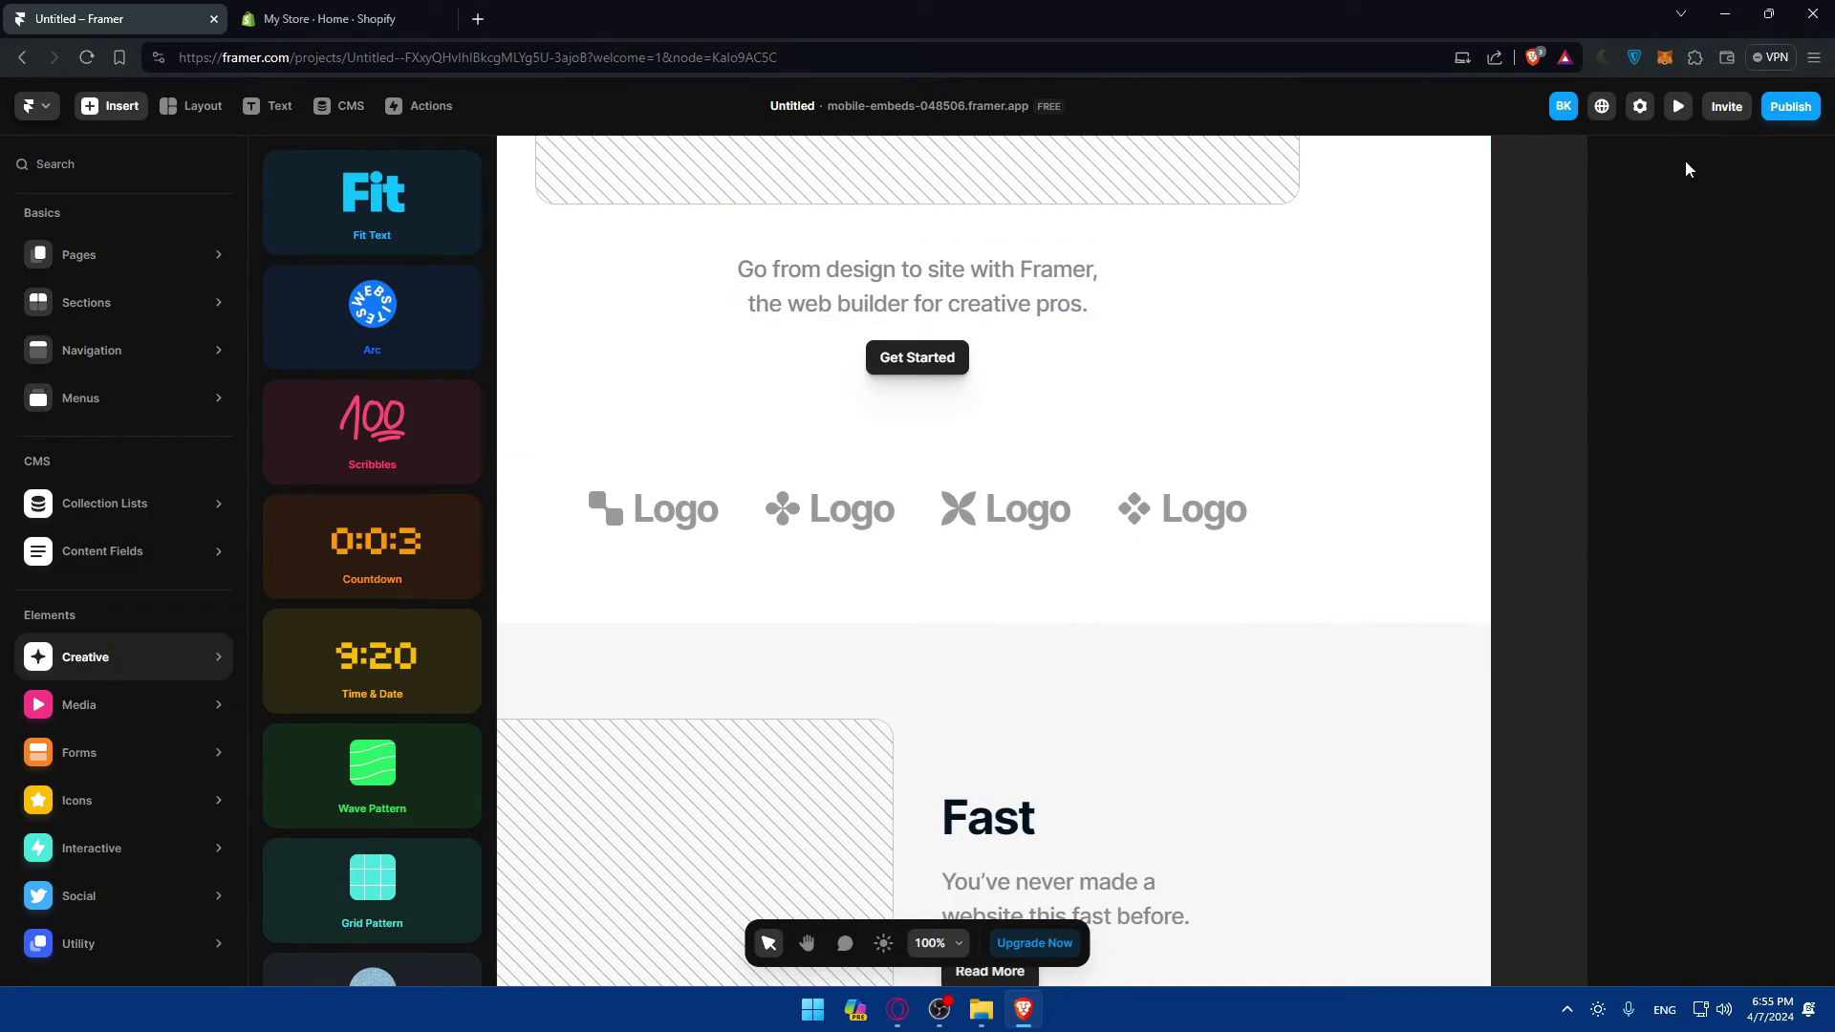
pyautogui.click(1679, 106)
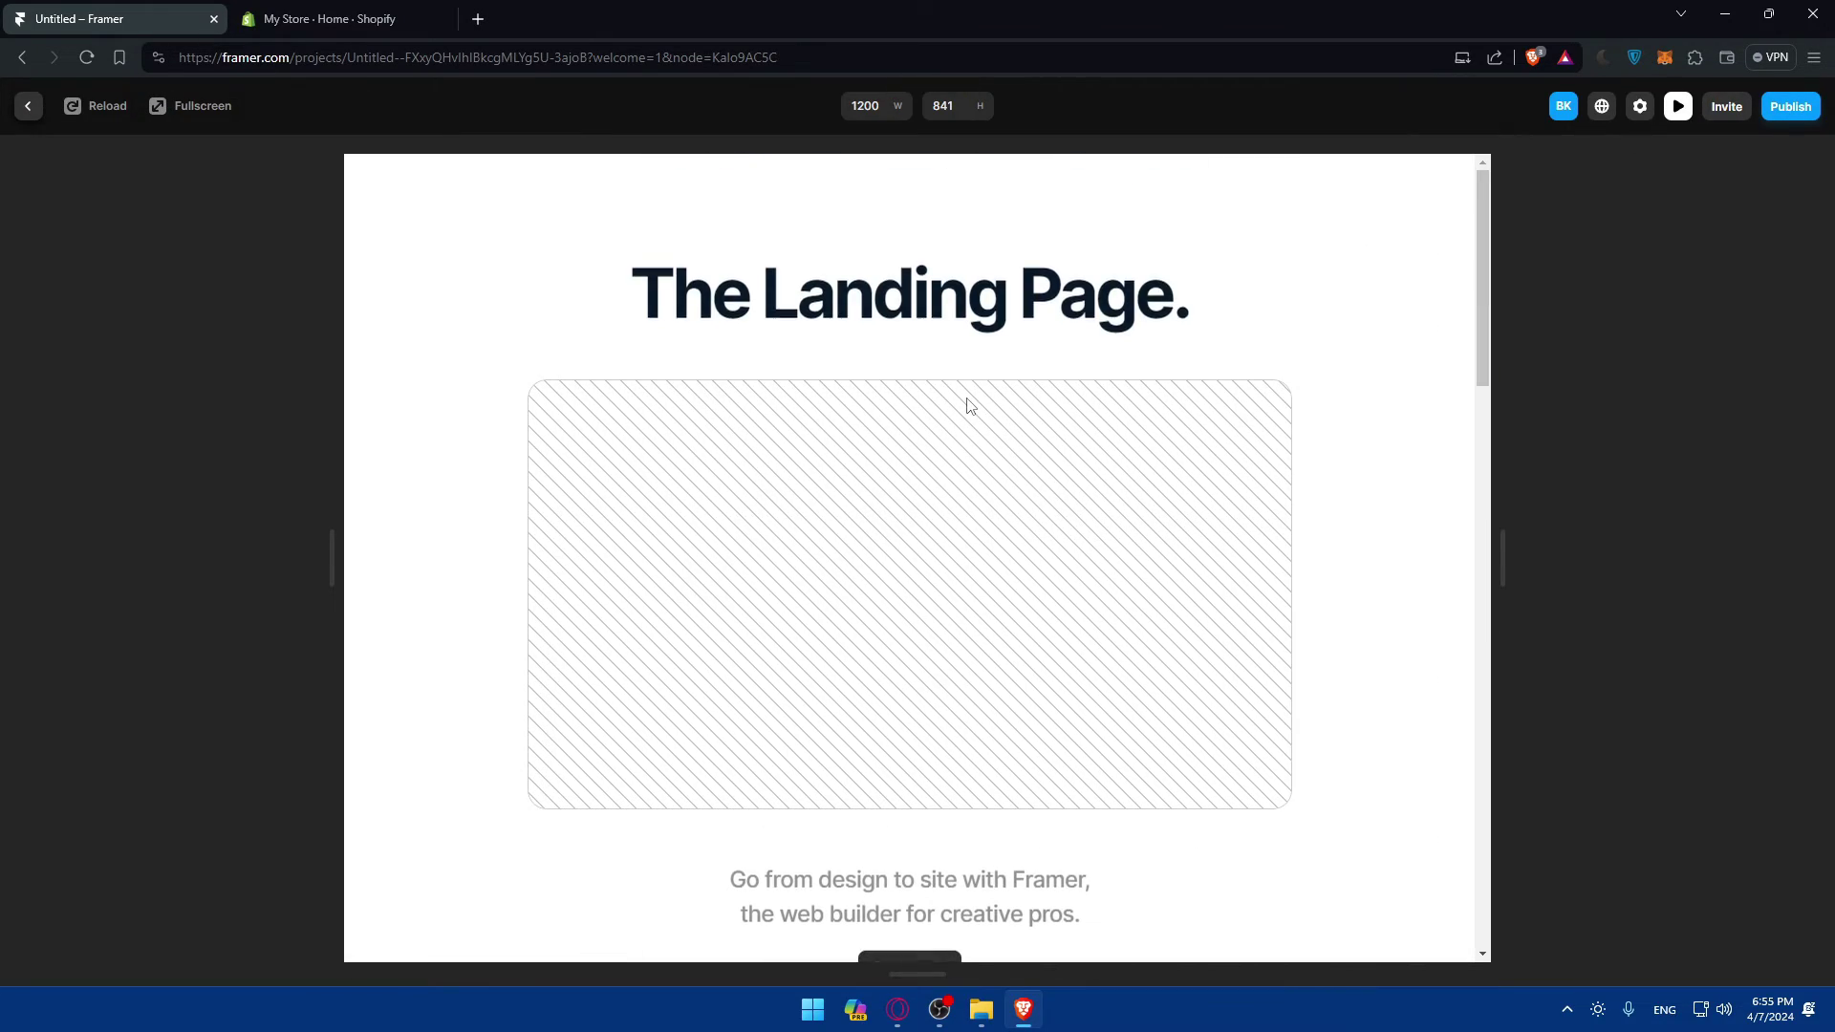
pyautogui.scroll(-10, 968, 405)
pyautogui.scroll(-10, 968, 405)
pyautogui.scroll(15, 967, 404)
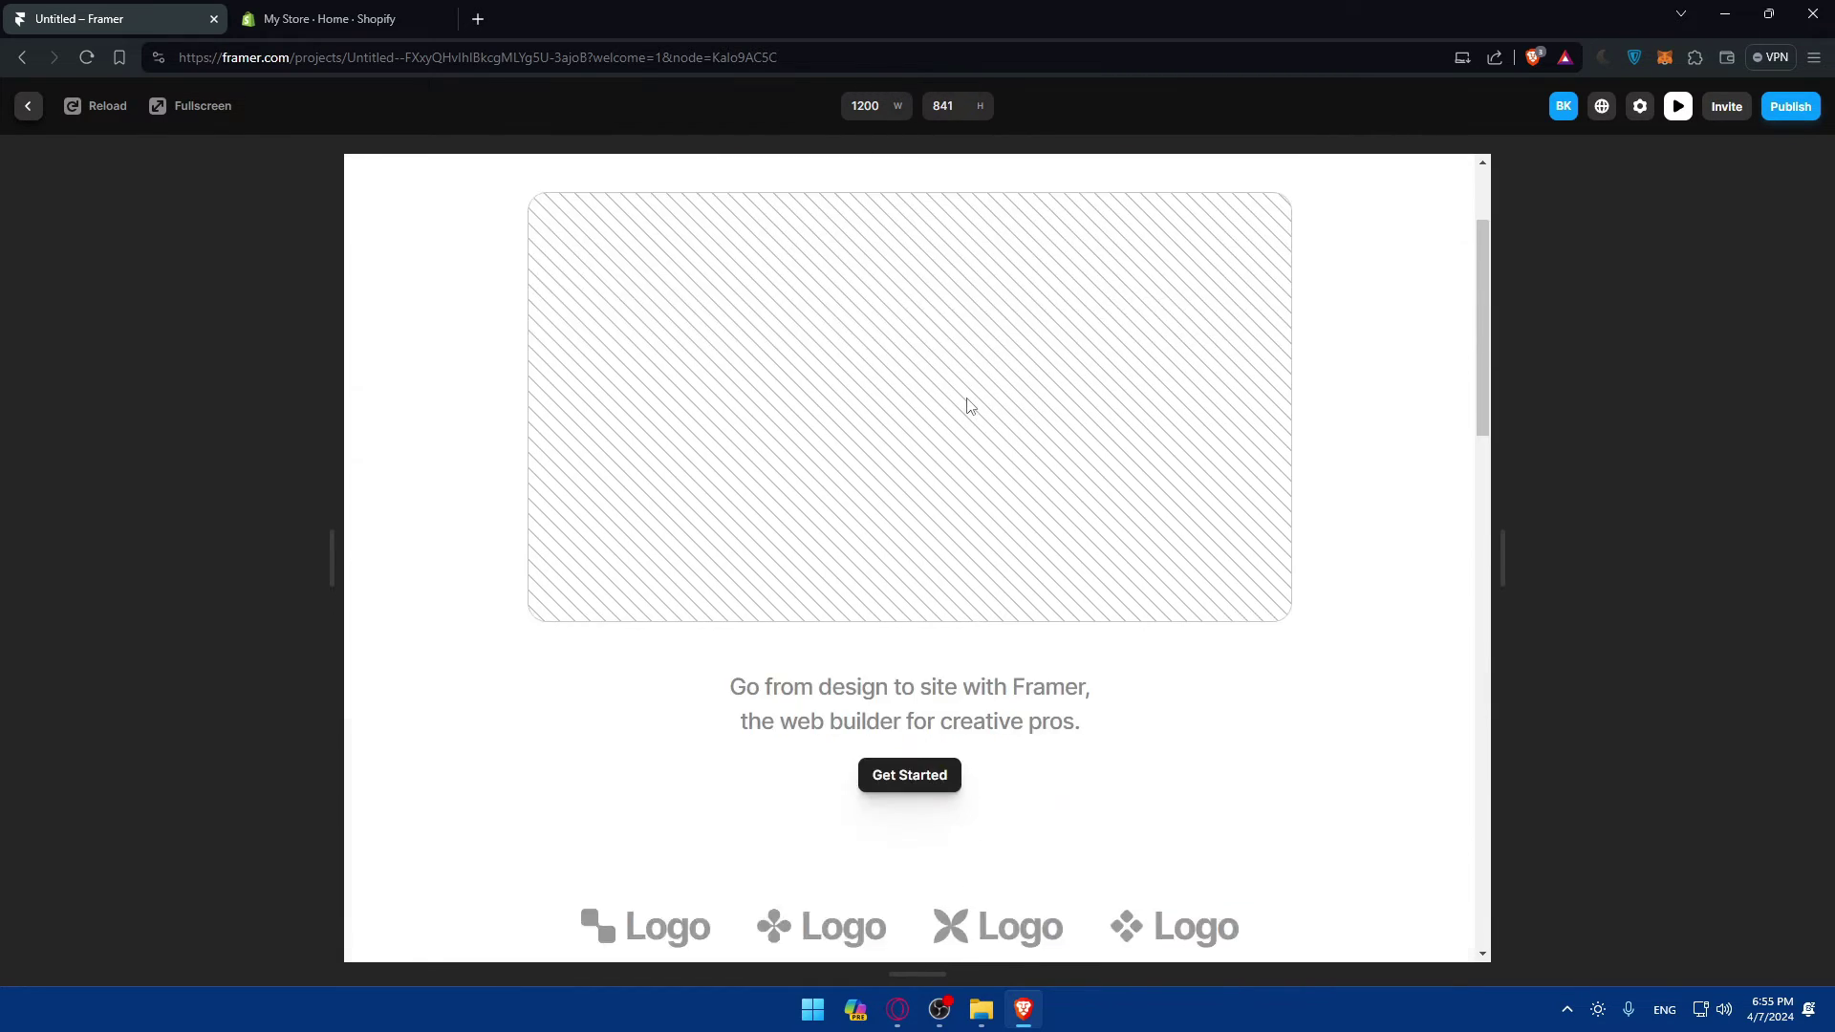
pyautogui.click(163, 108)
pyautogui.scroll(-10, 865, 308)
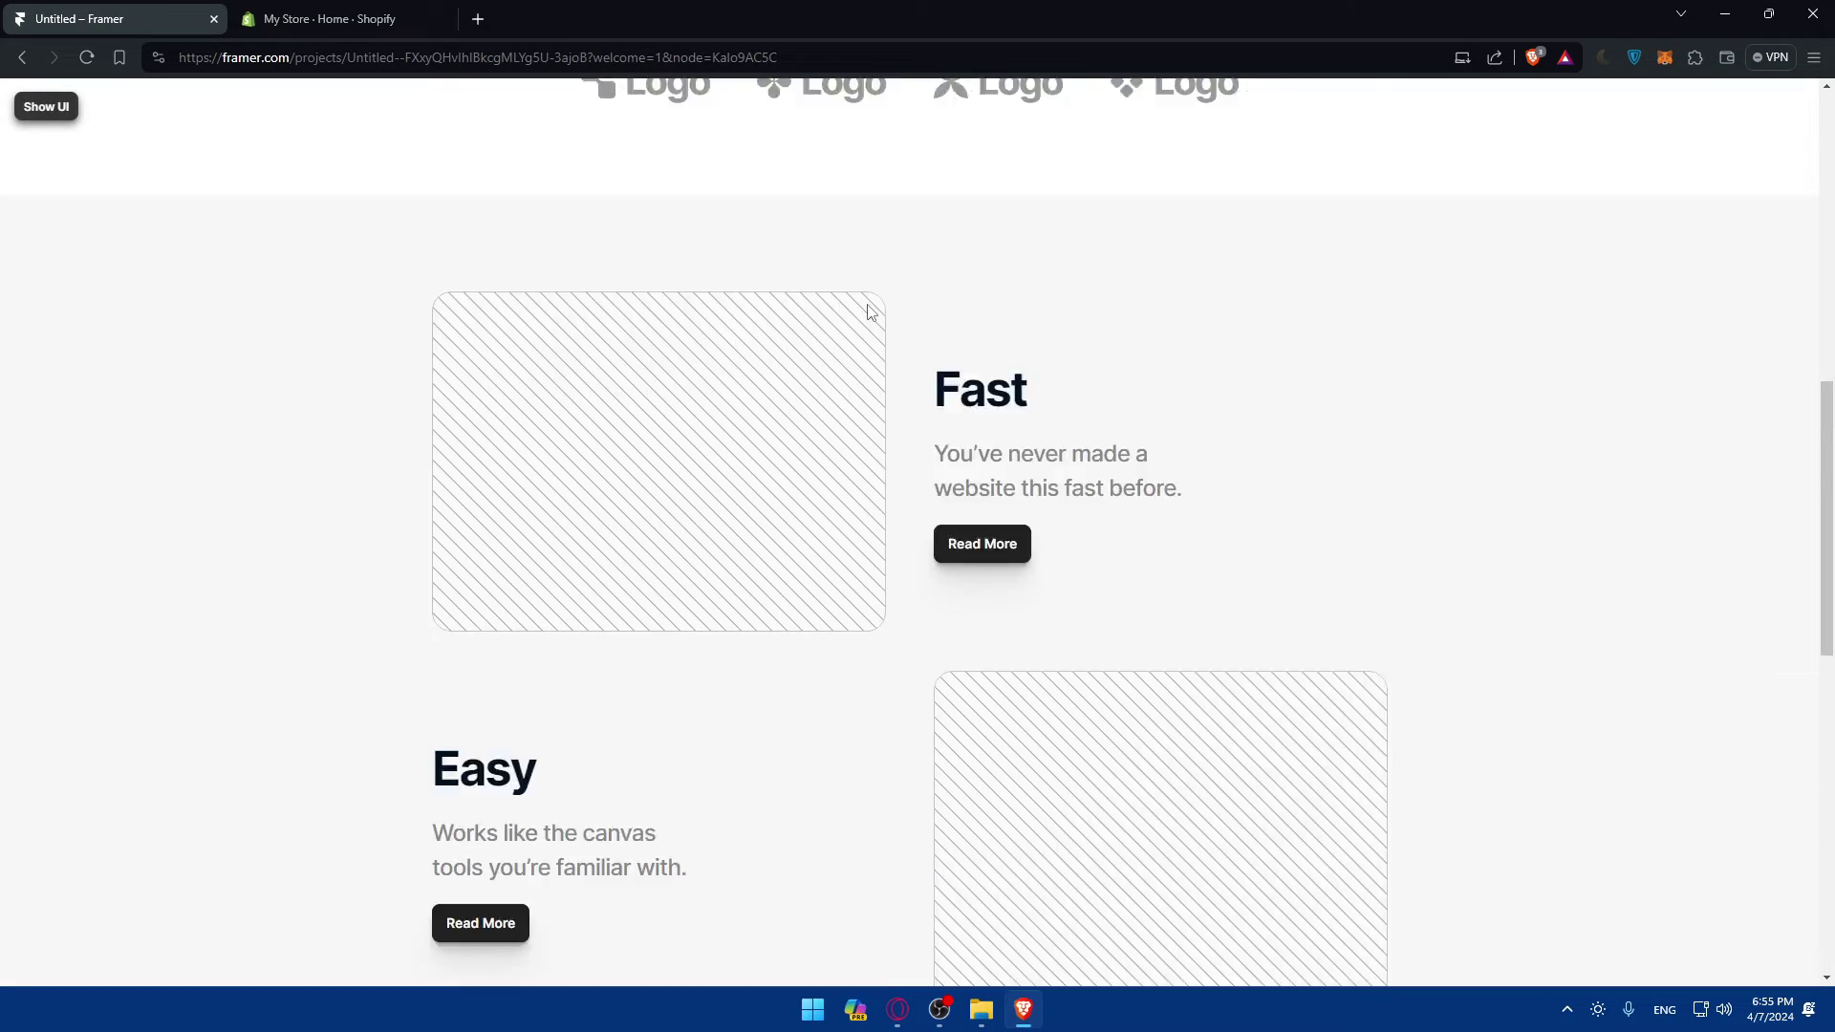
pyautogui.scroll(15, 868, 315)
pyautogui.scroll(-10, 867, 313)
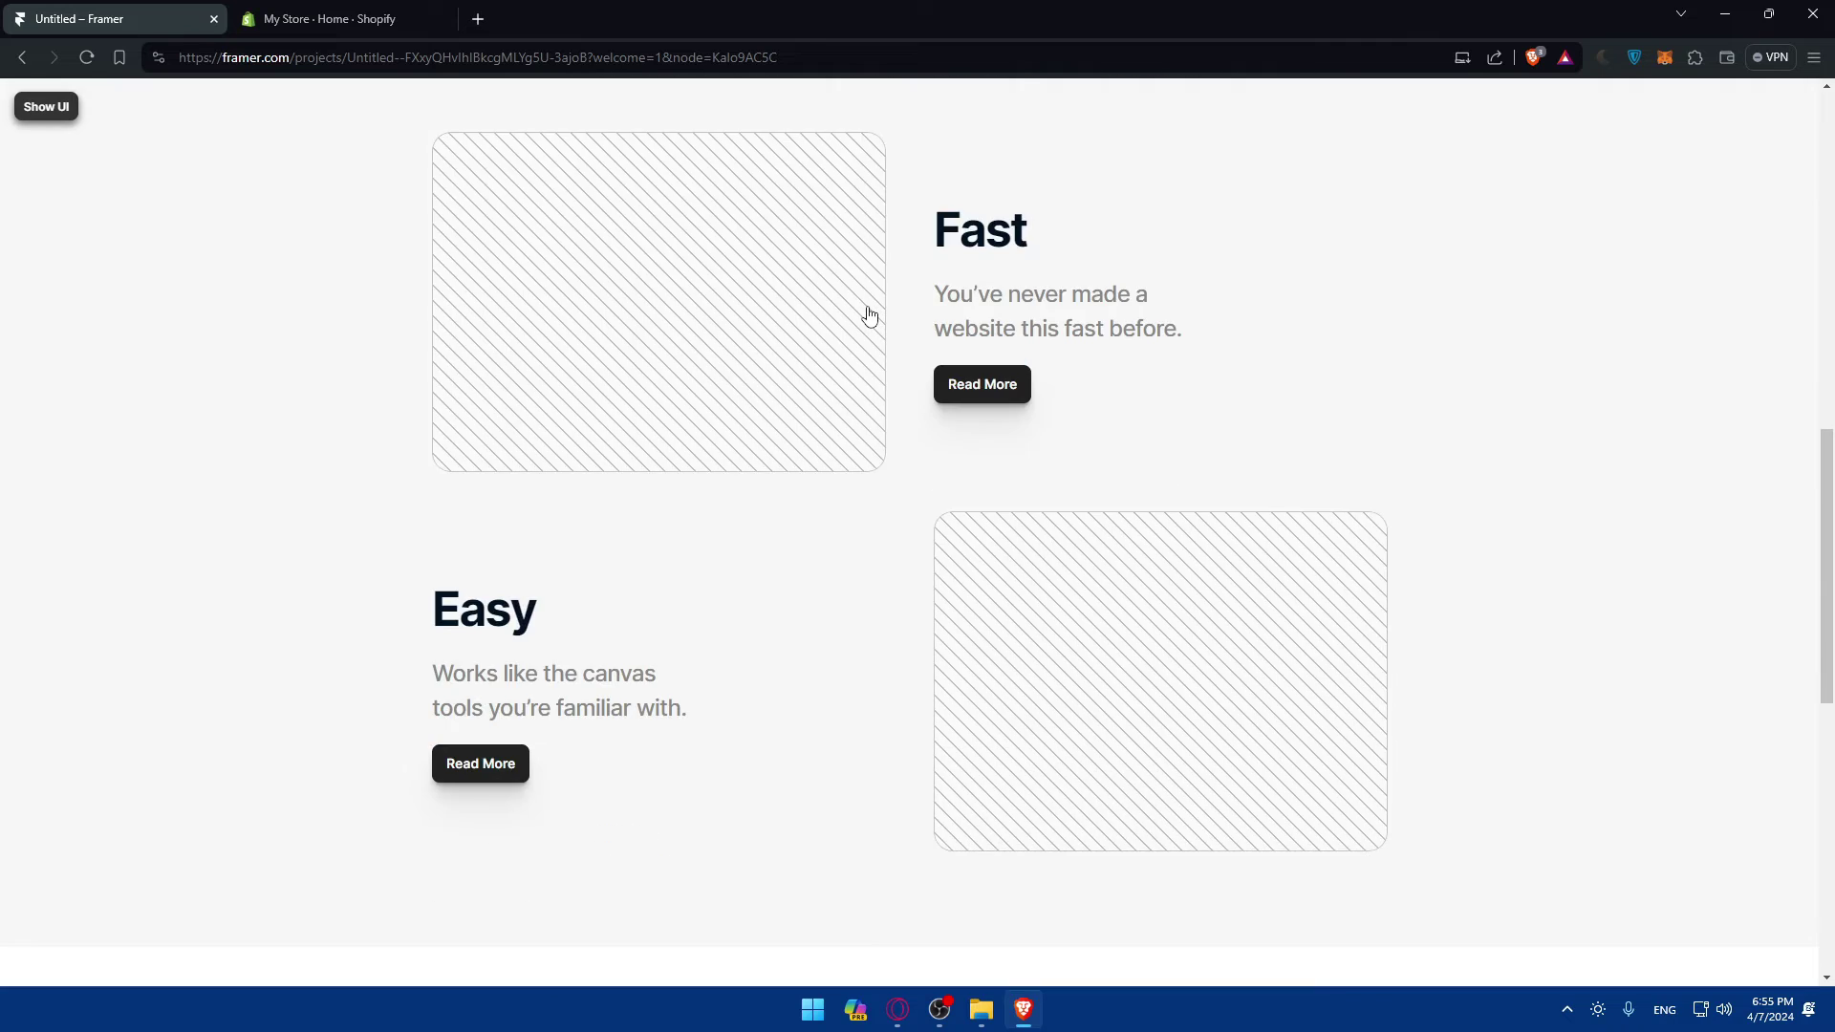
pyautogui.click(70, 106)
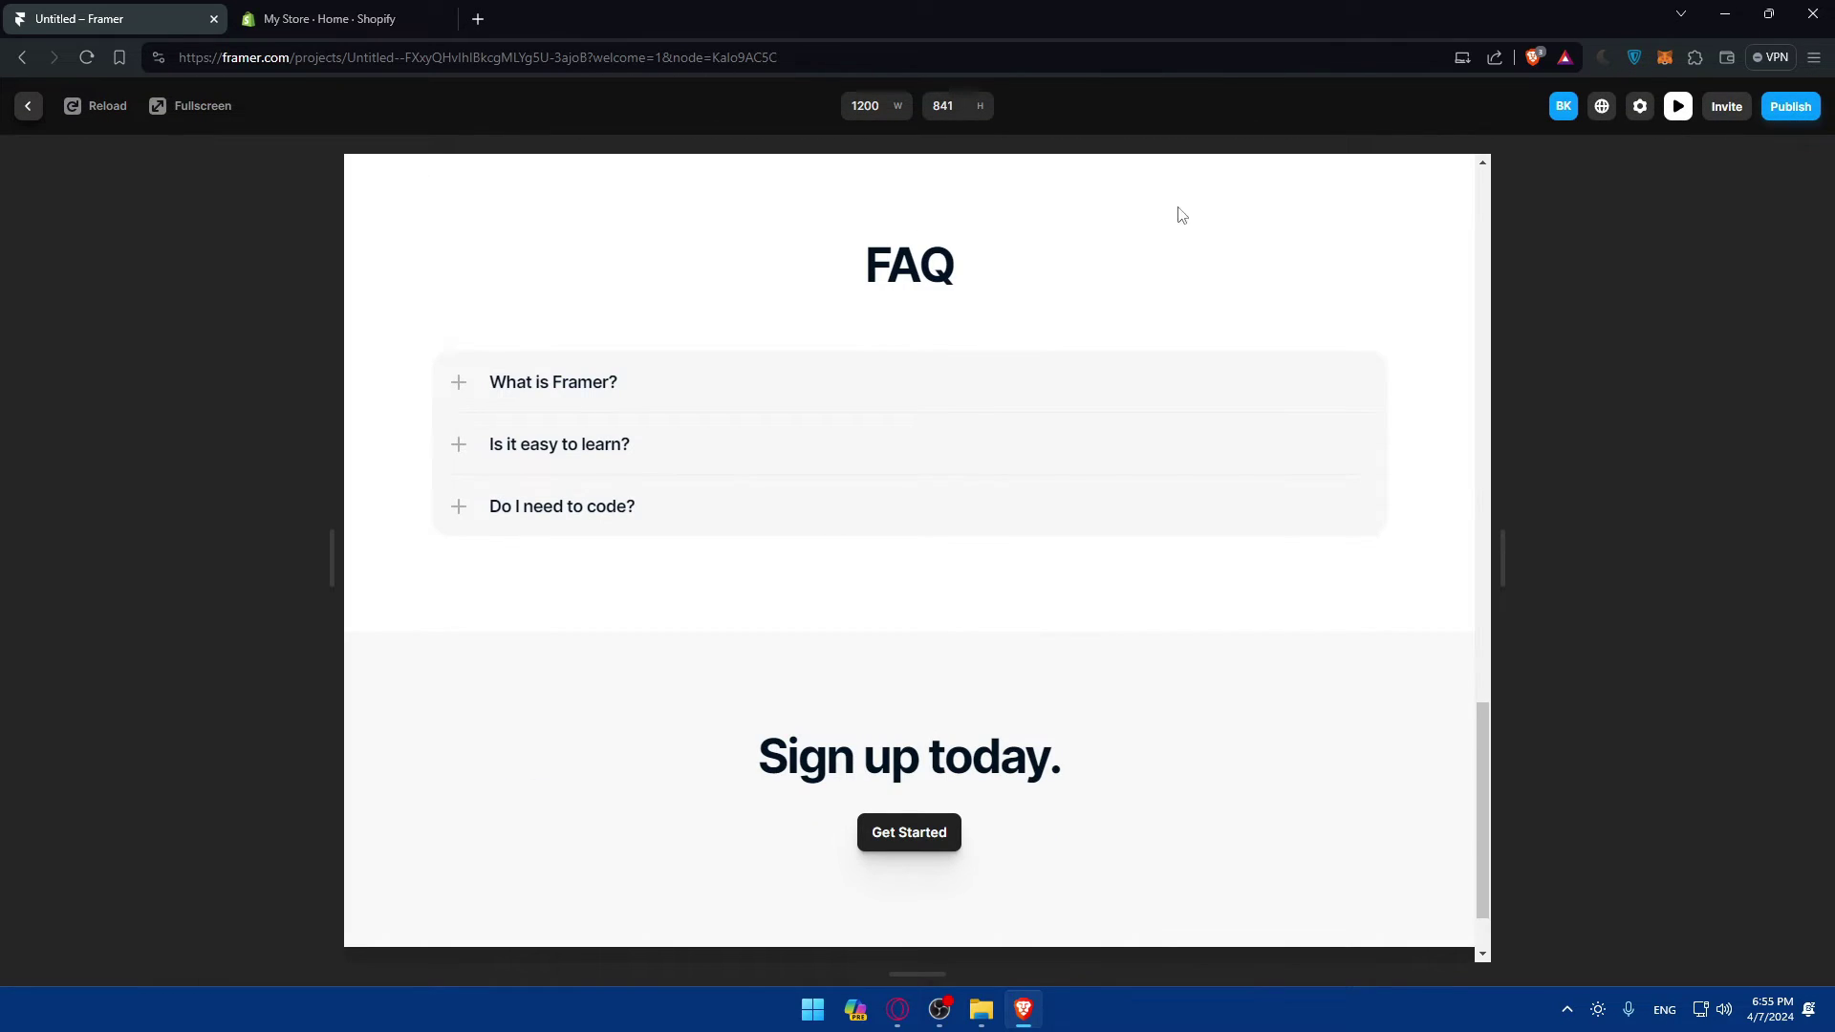
pyautogui.click(1674, 111)
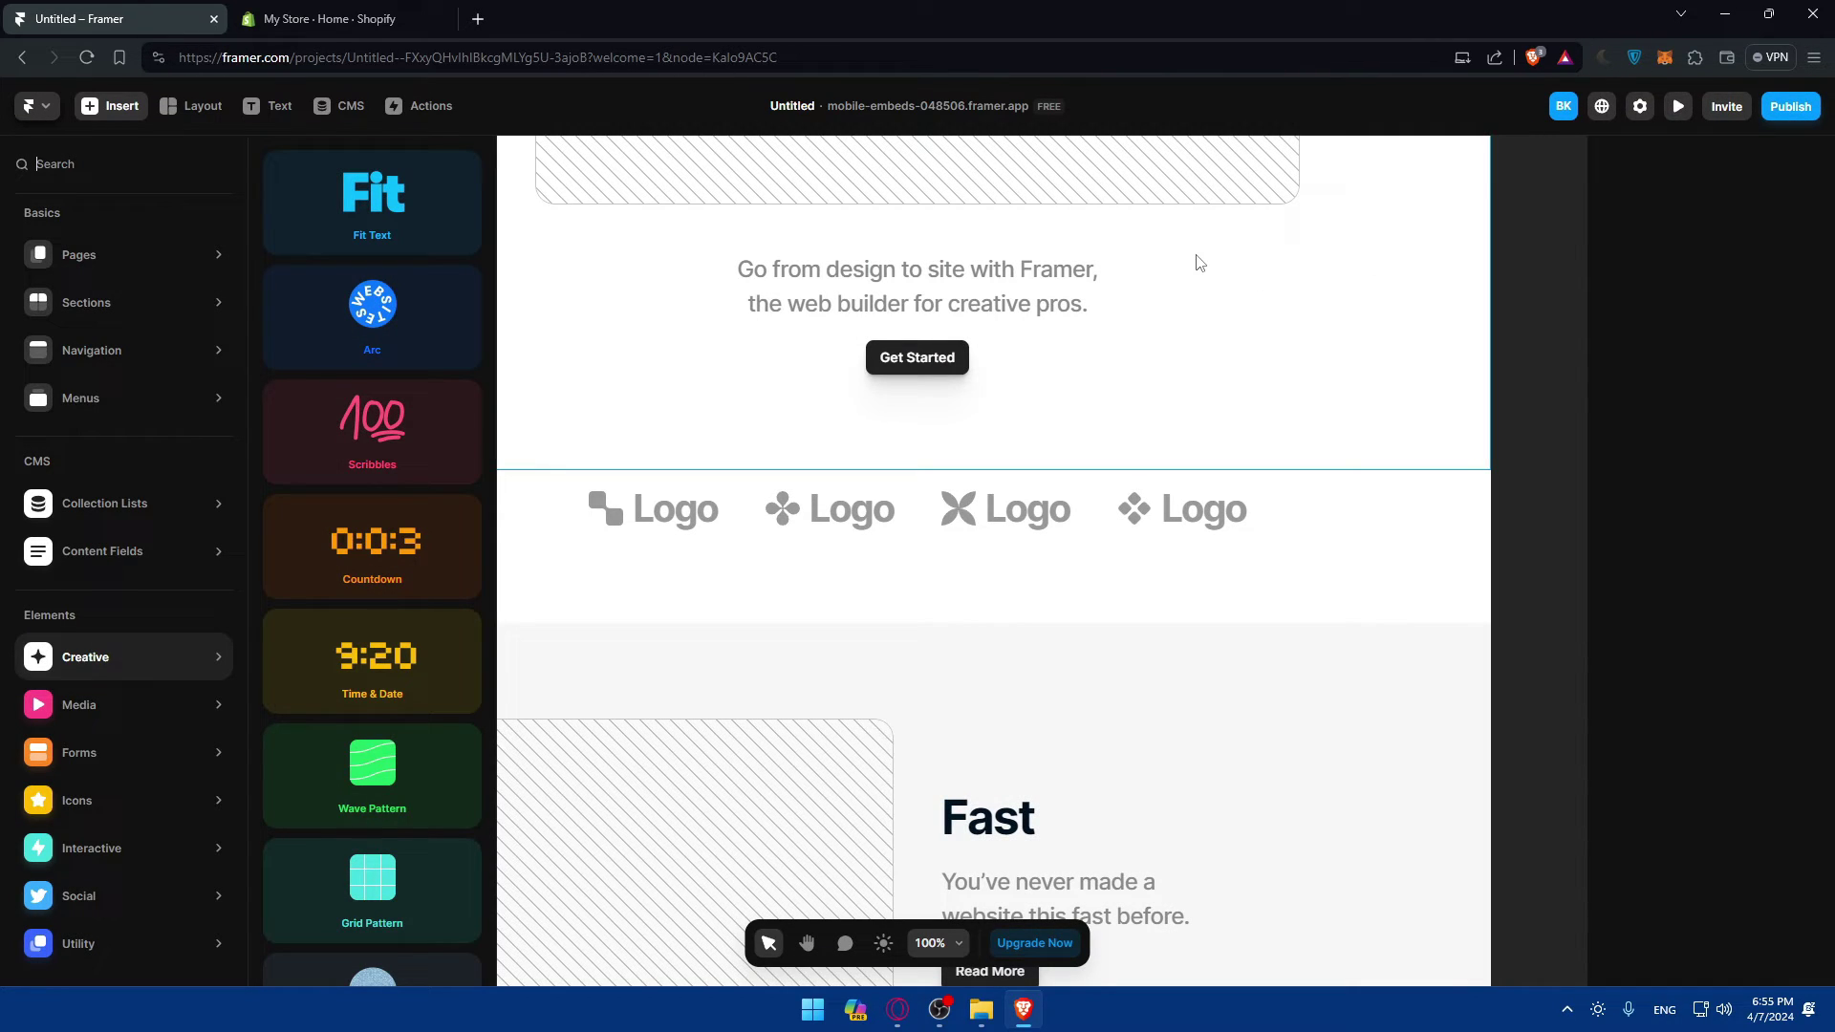
# Glance at the CMS collections, then view and close Framer's Import from Sketch instructions.
pyautogui.scroll(-1, 754, 299)
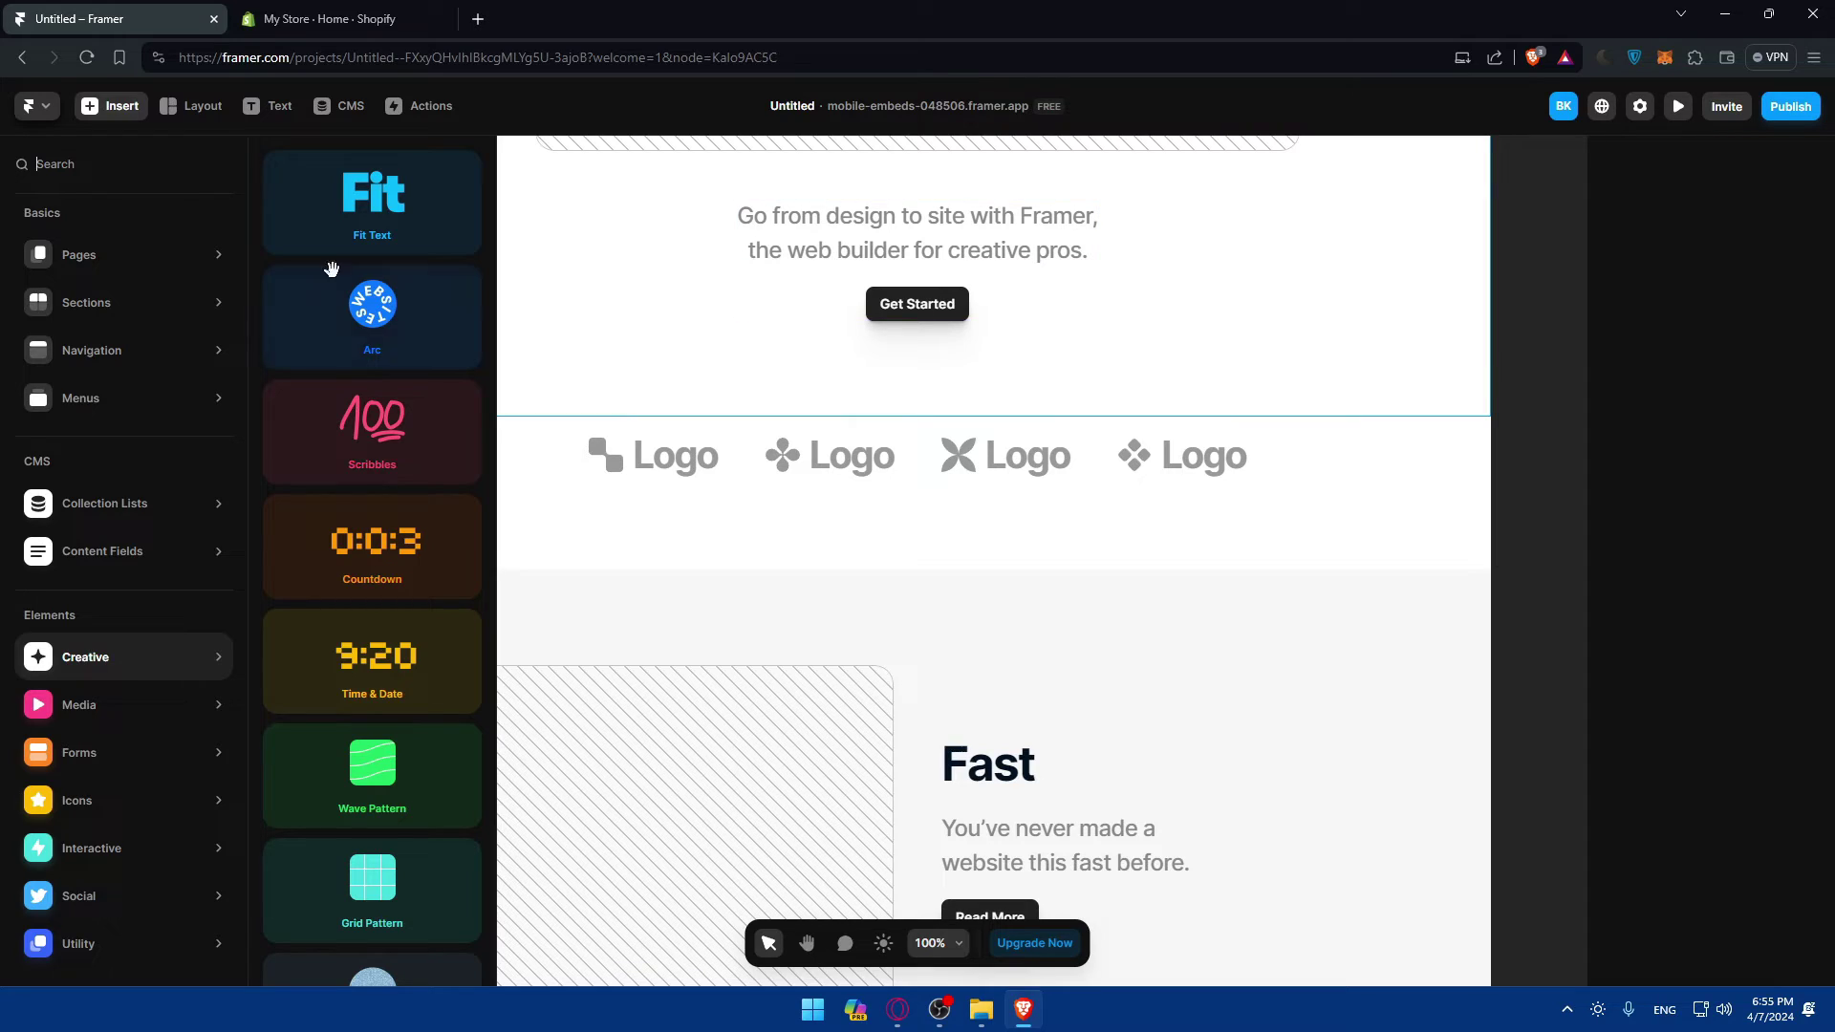
pyautogui.click(346, 107)
pyautogui.click(119, 120)
pyautogui.click(46, 106)
pyautogui.moveTo(100, 192)
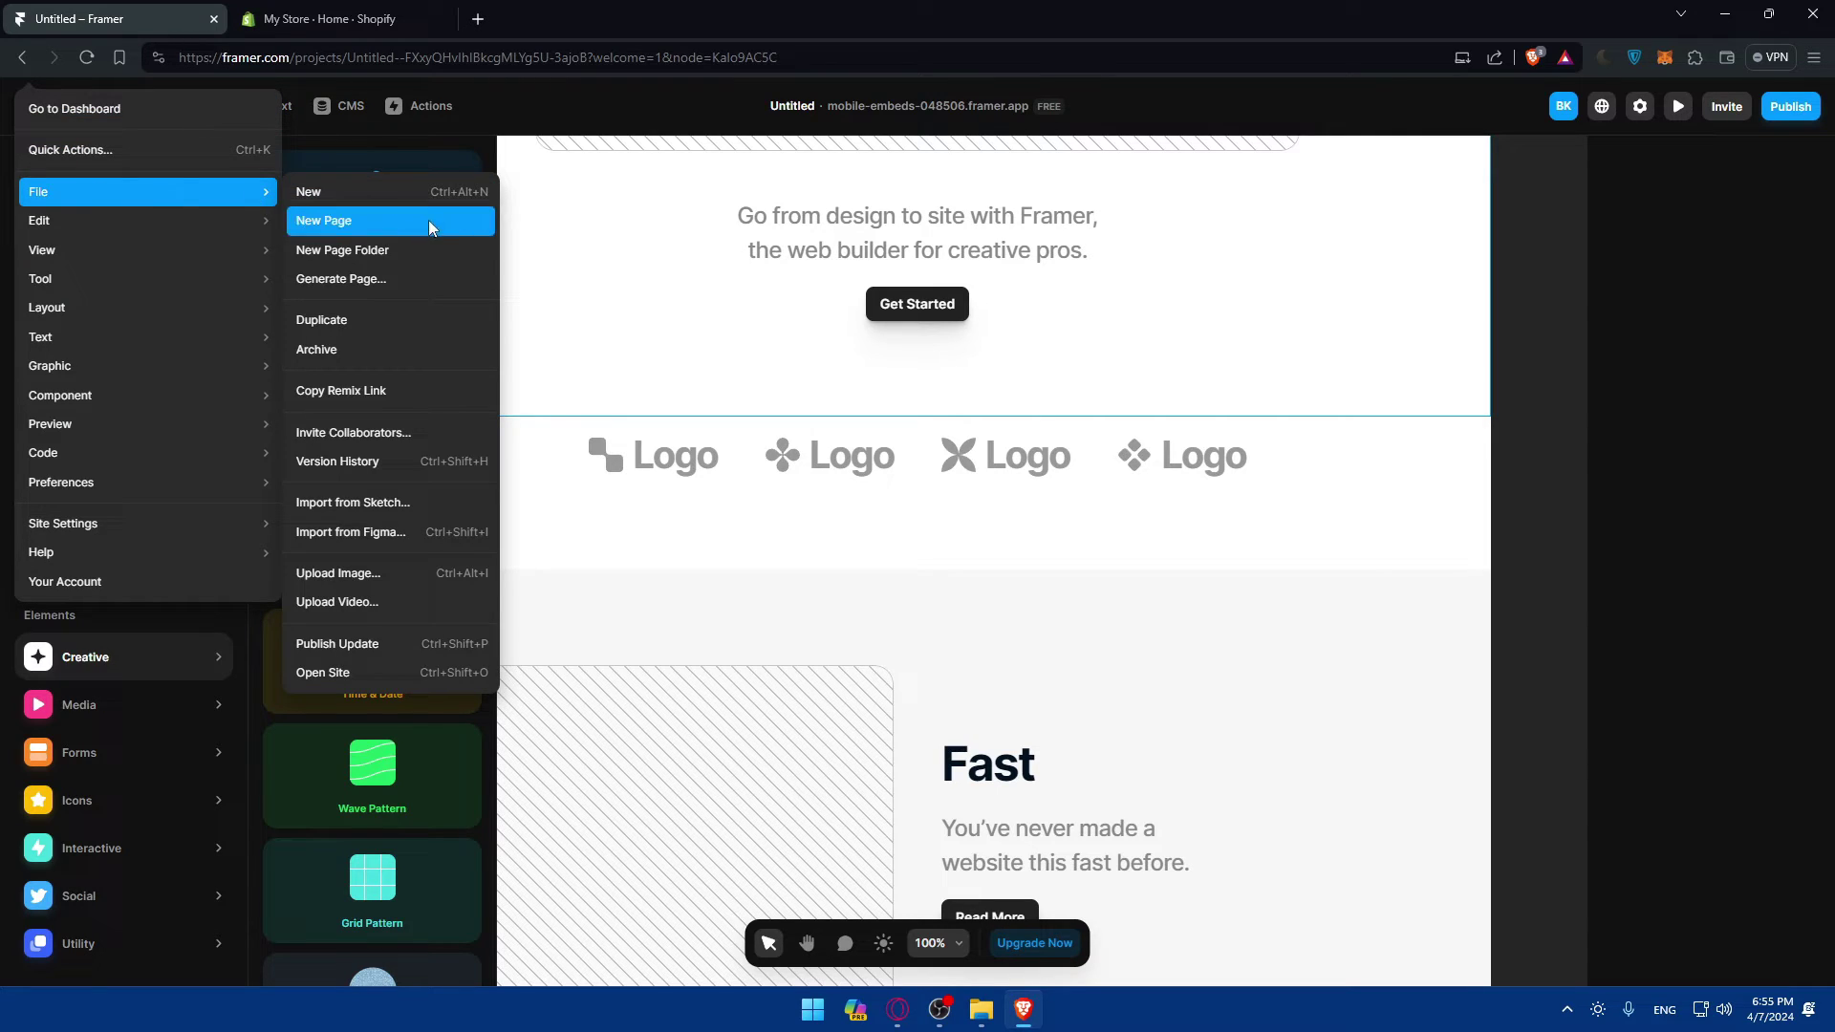
pyautogui.click(359, 508)
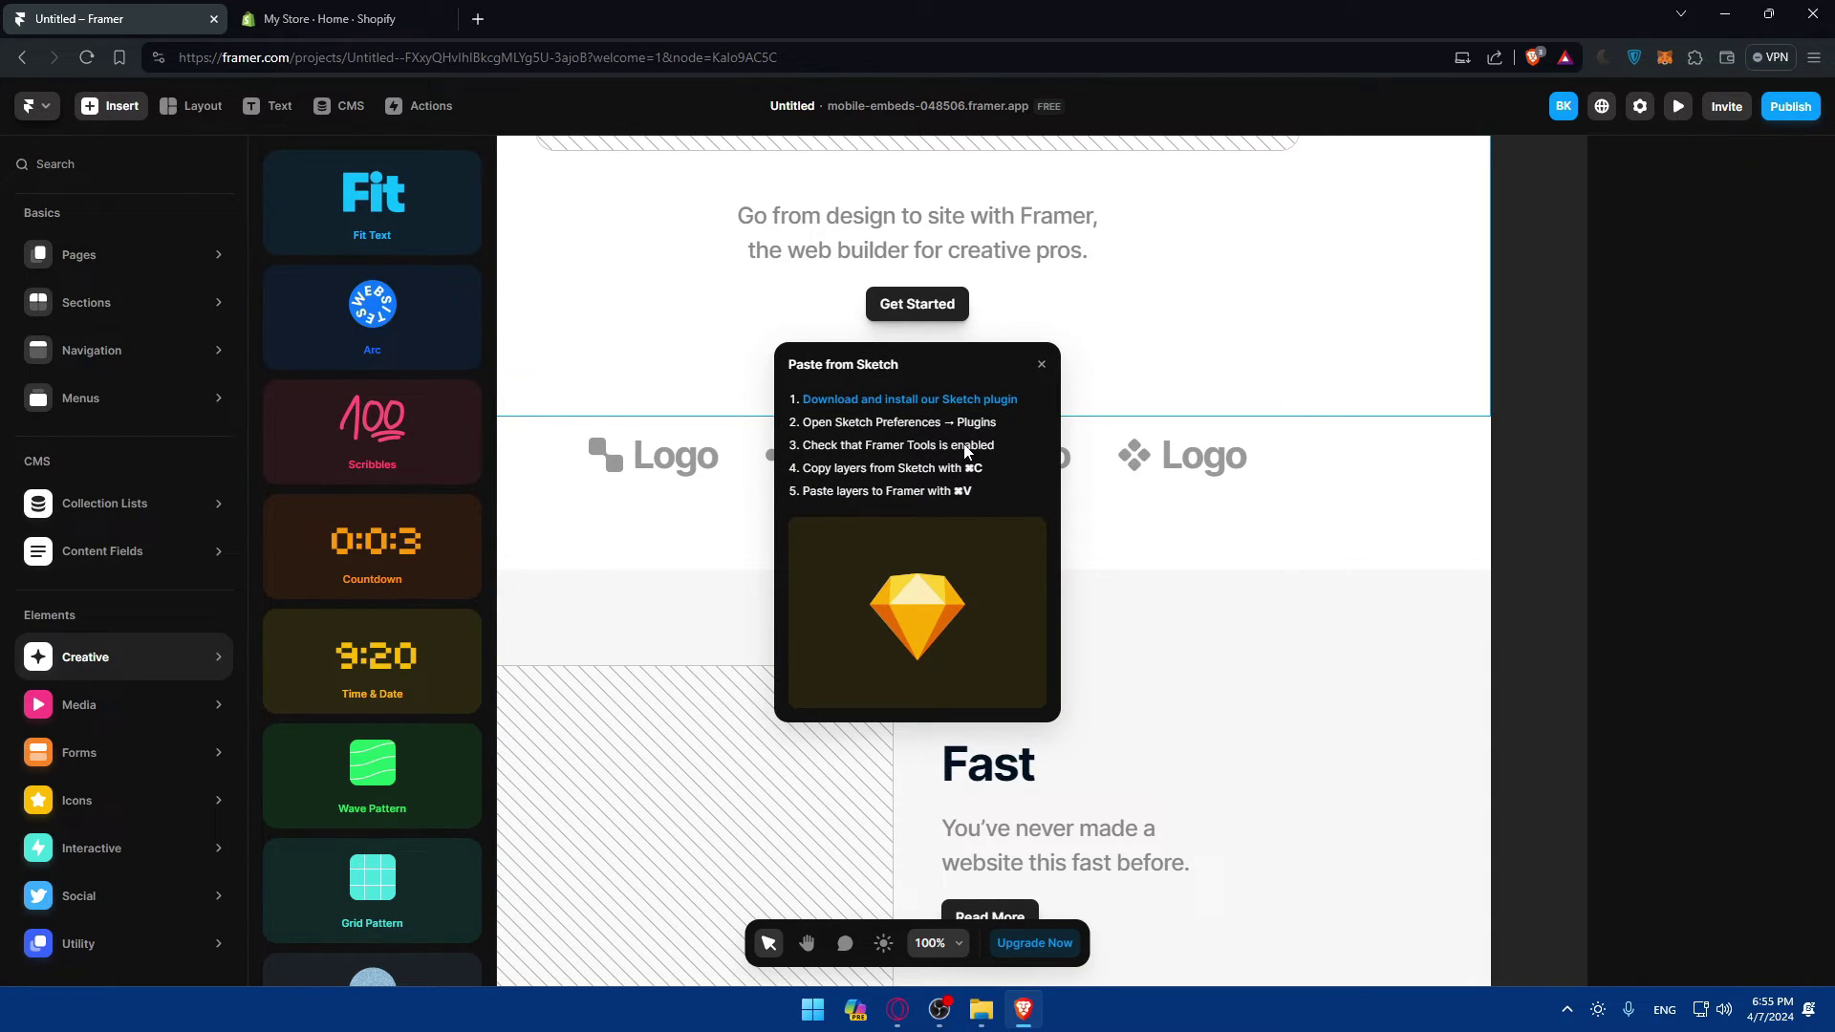
pyautogui.click(1041, 364)
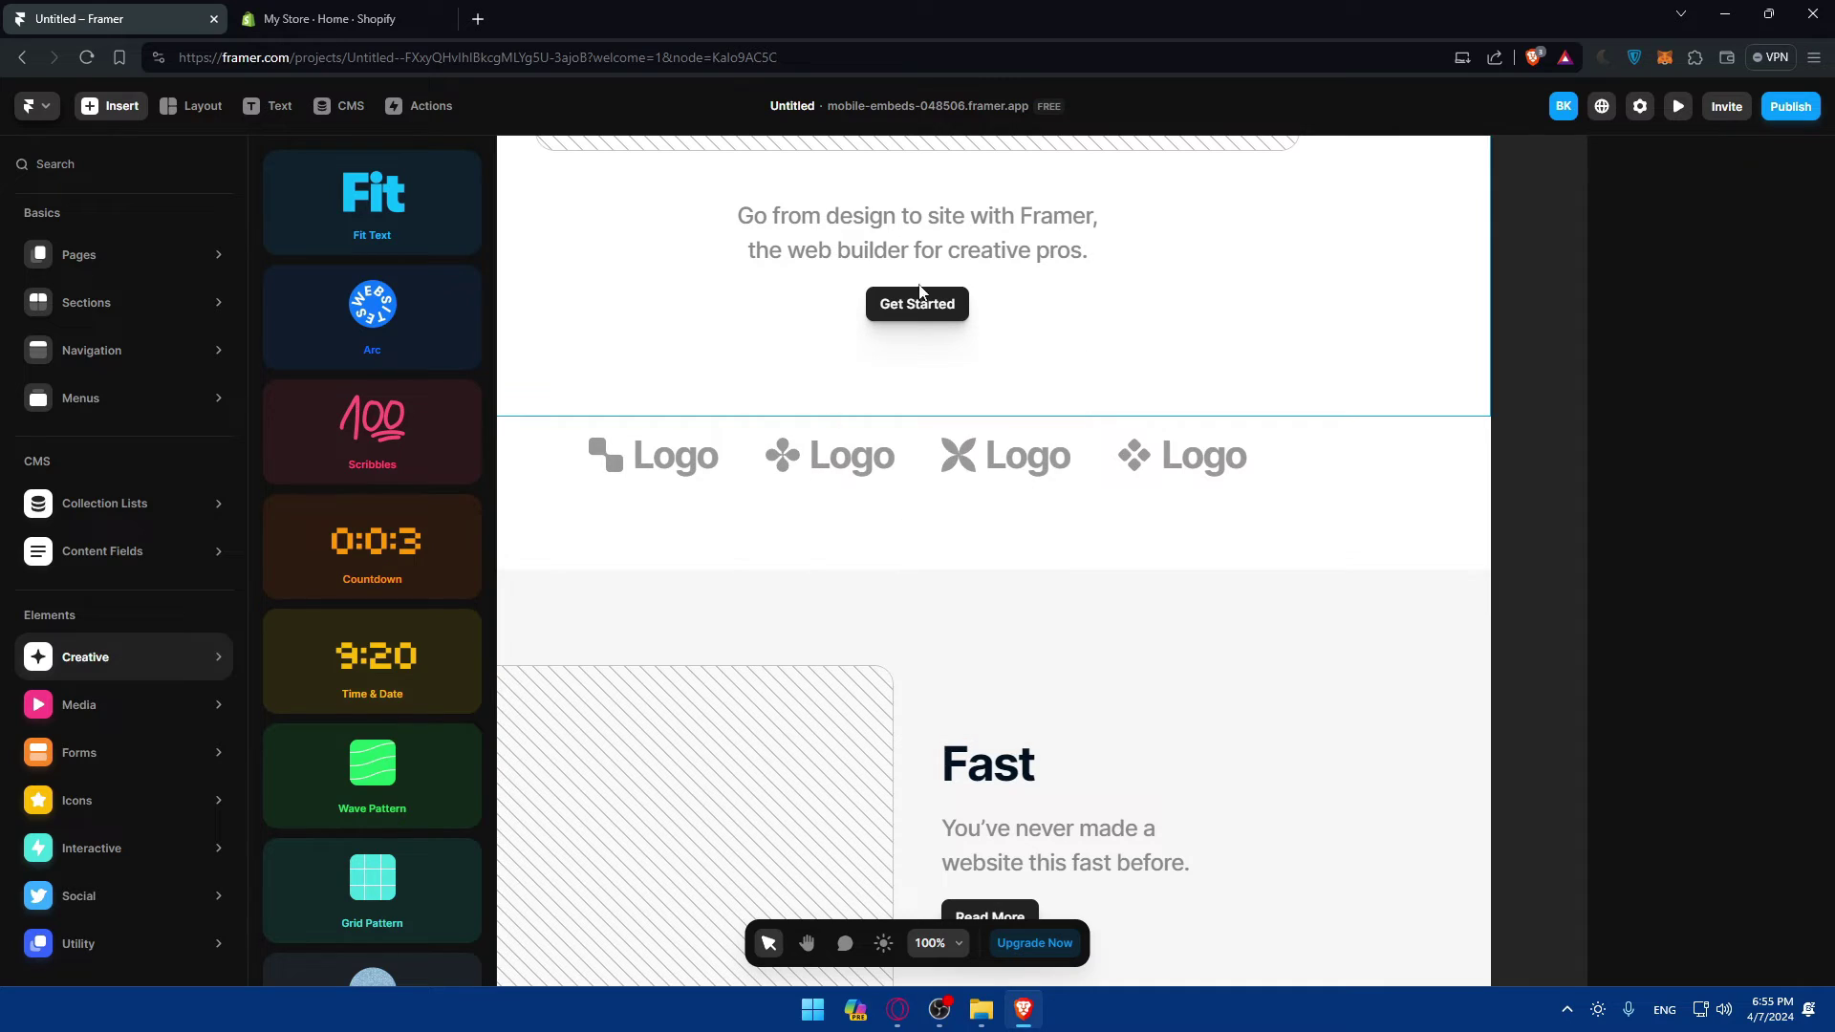
# View and dismiss the Import from Figma instructions, then list the Menus components in the library.
pyautogui.click(93, 108)
pyautogui.click(95, 108)
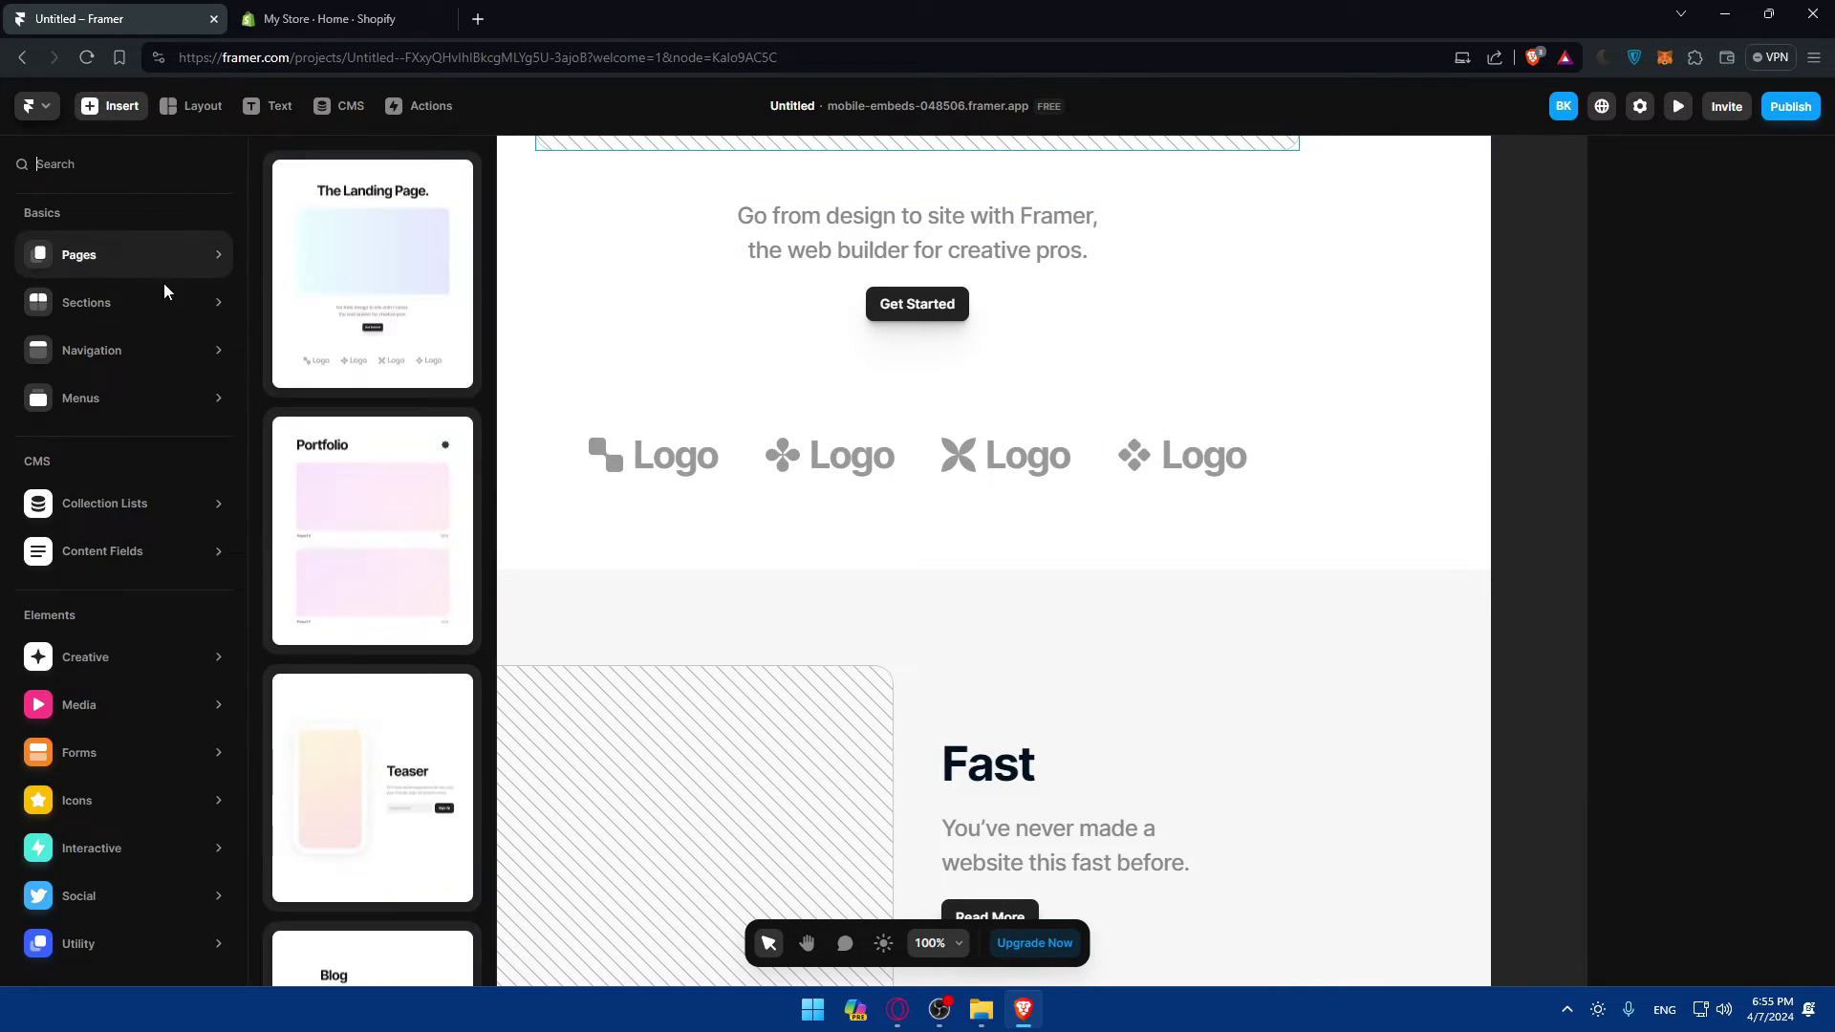
pyautogui.click(45, 112)
pyautogui.moveTo(149, 244)
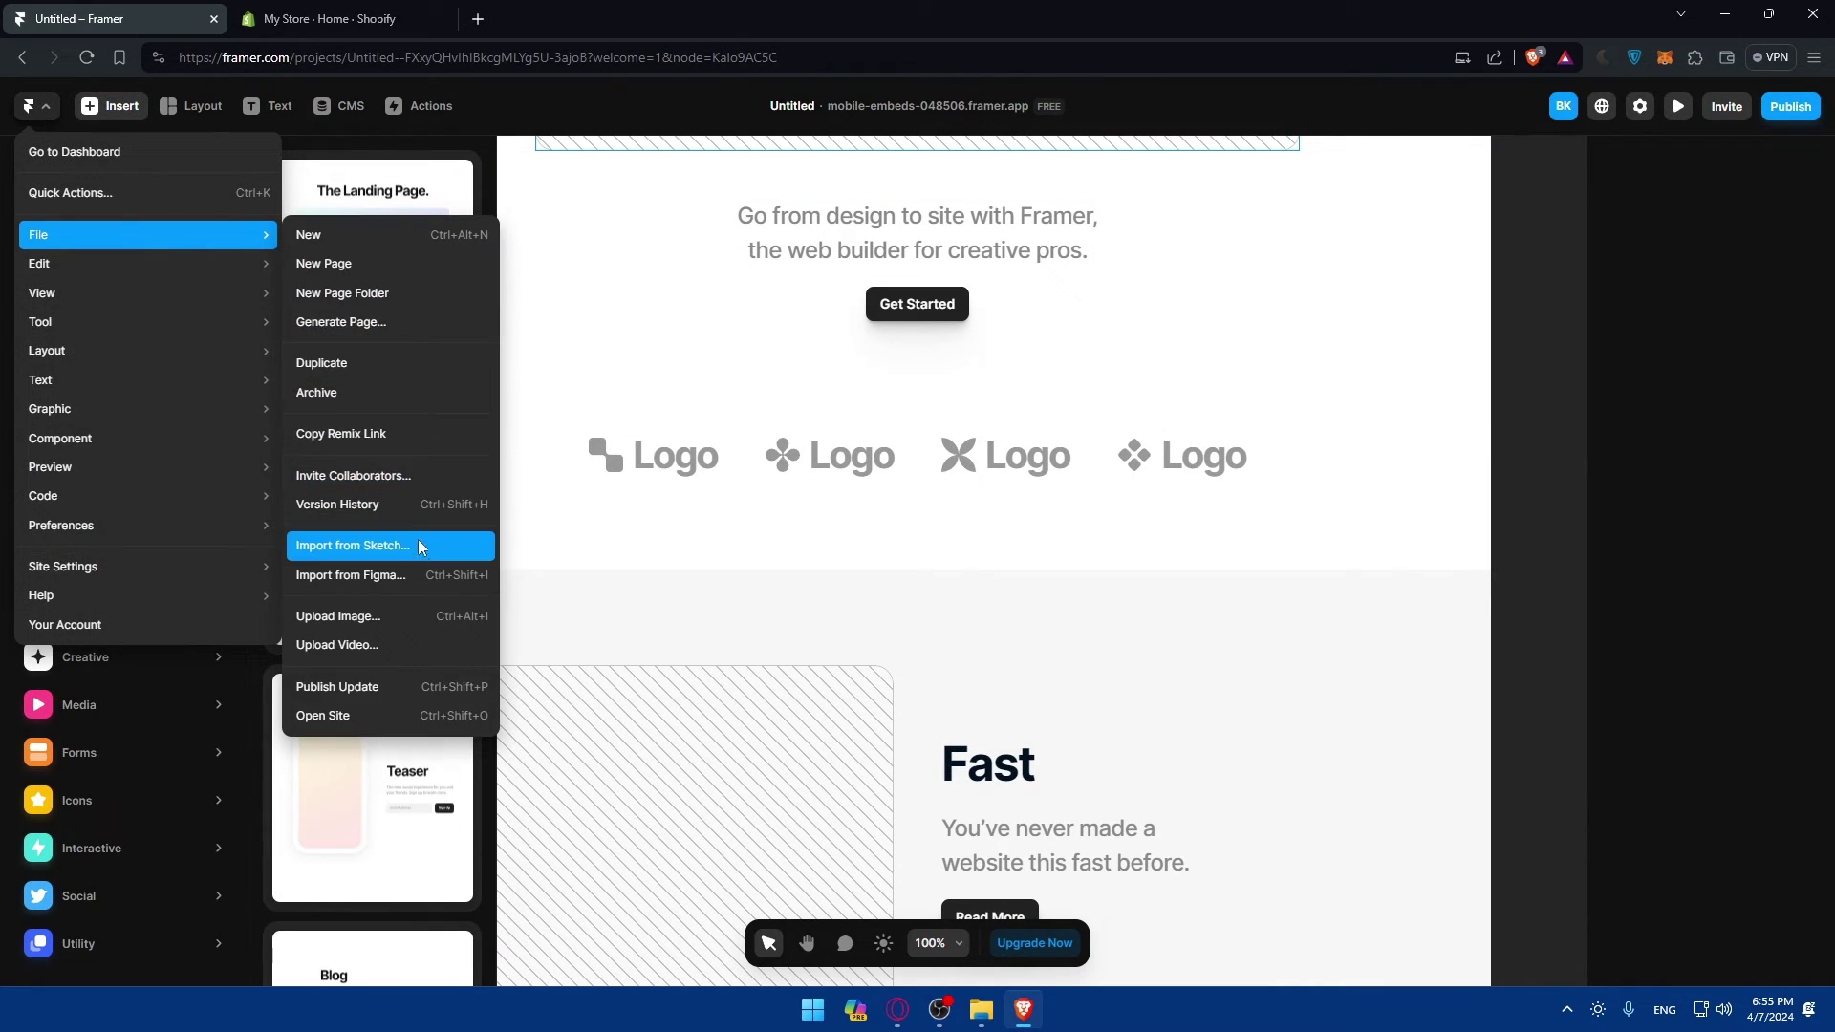
pyautogui.click(397, 585)
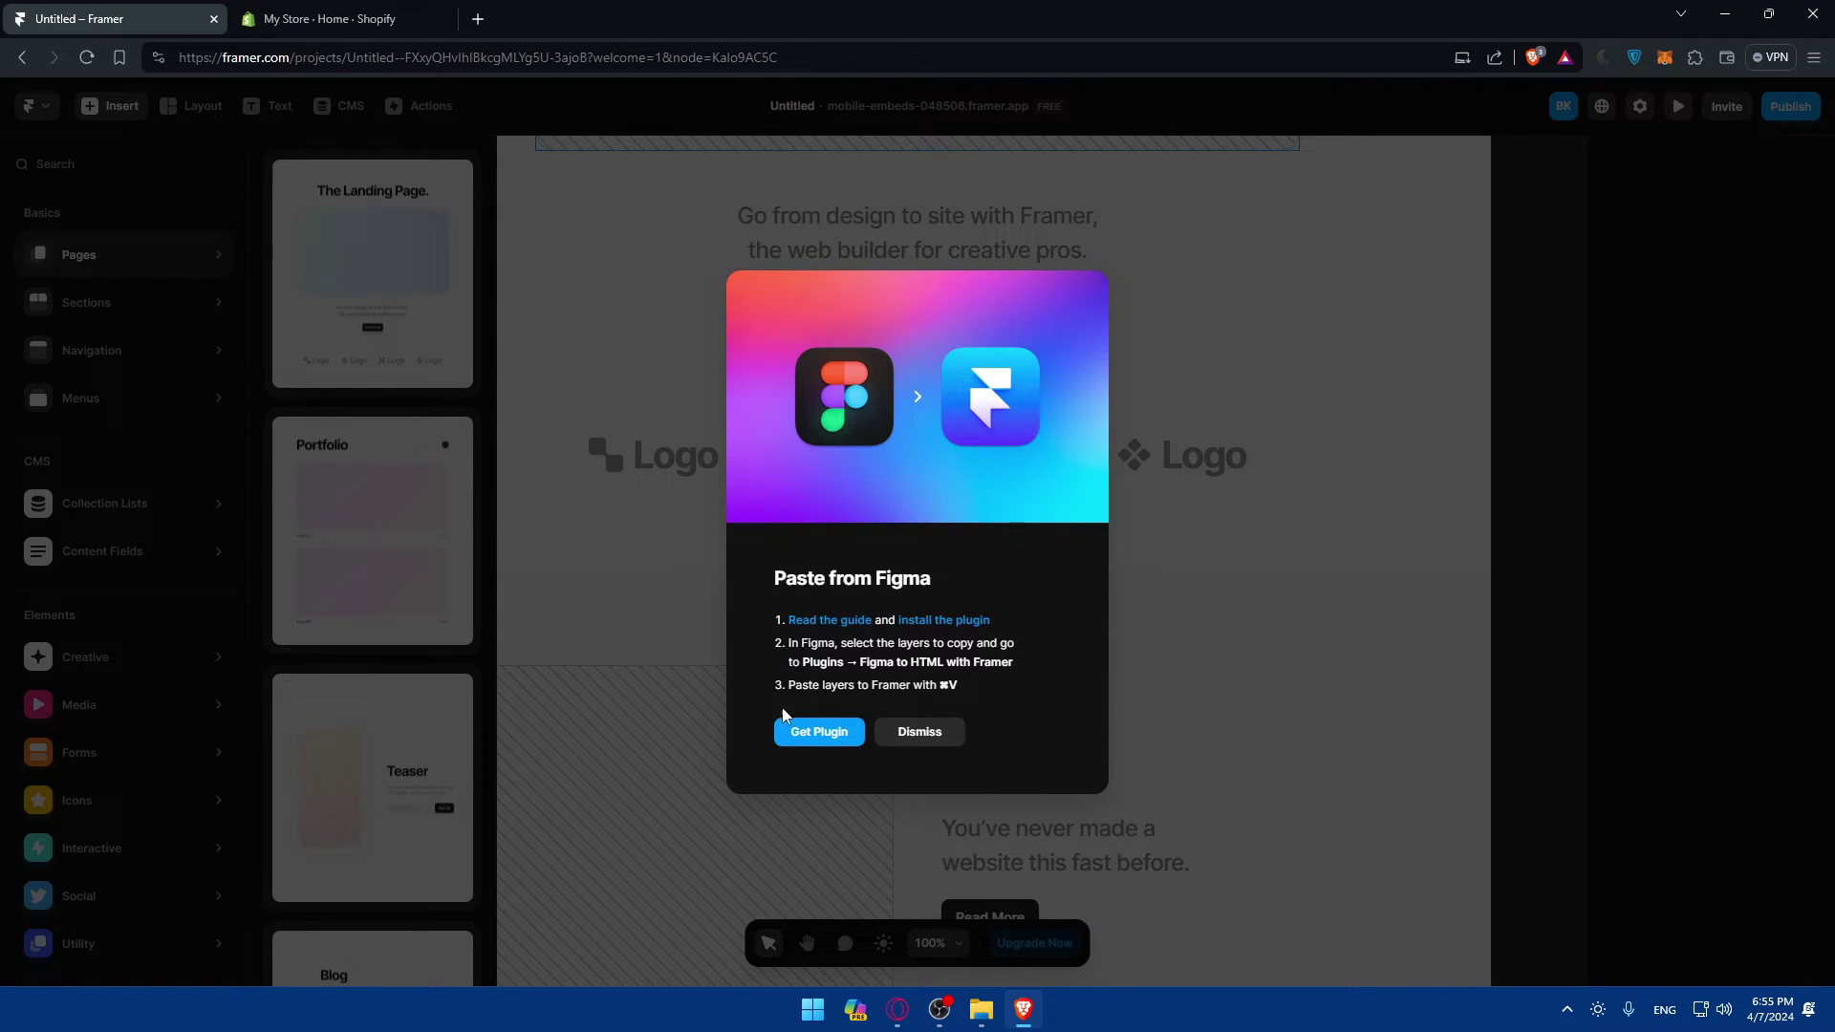
pyautogui.click(925, 735)
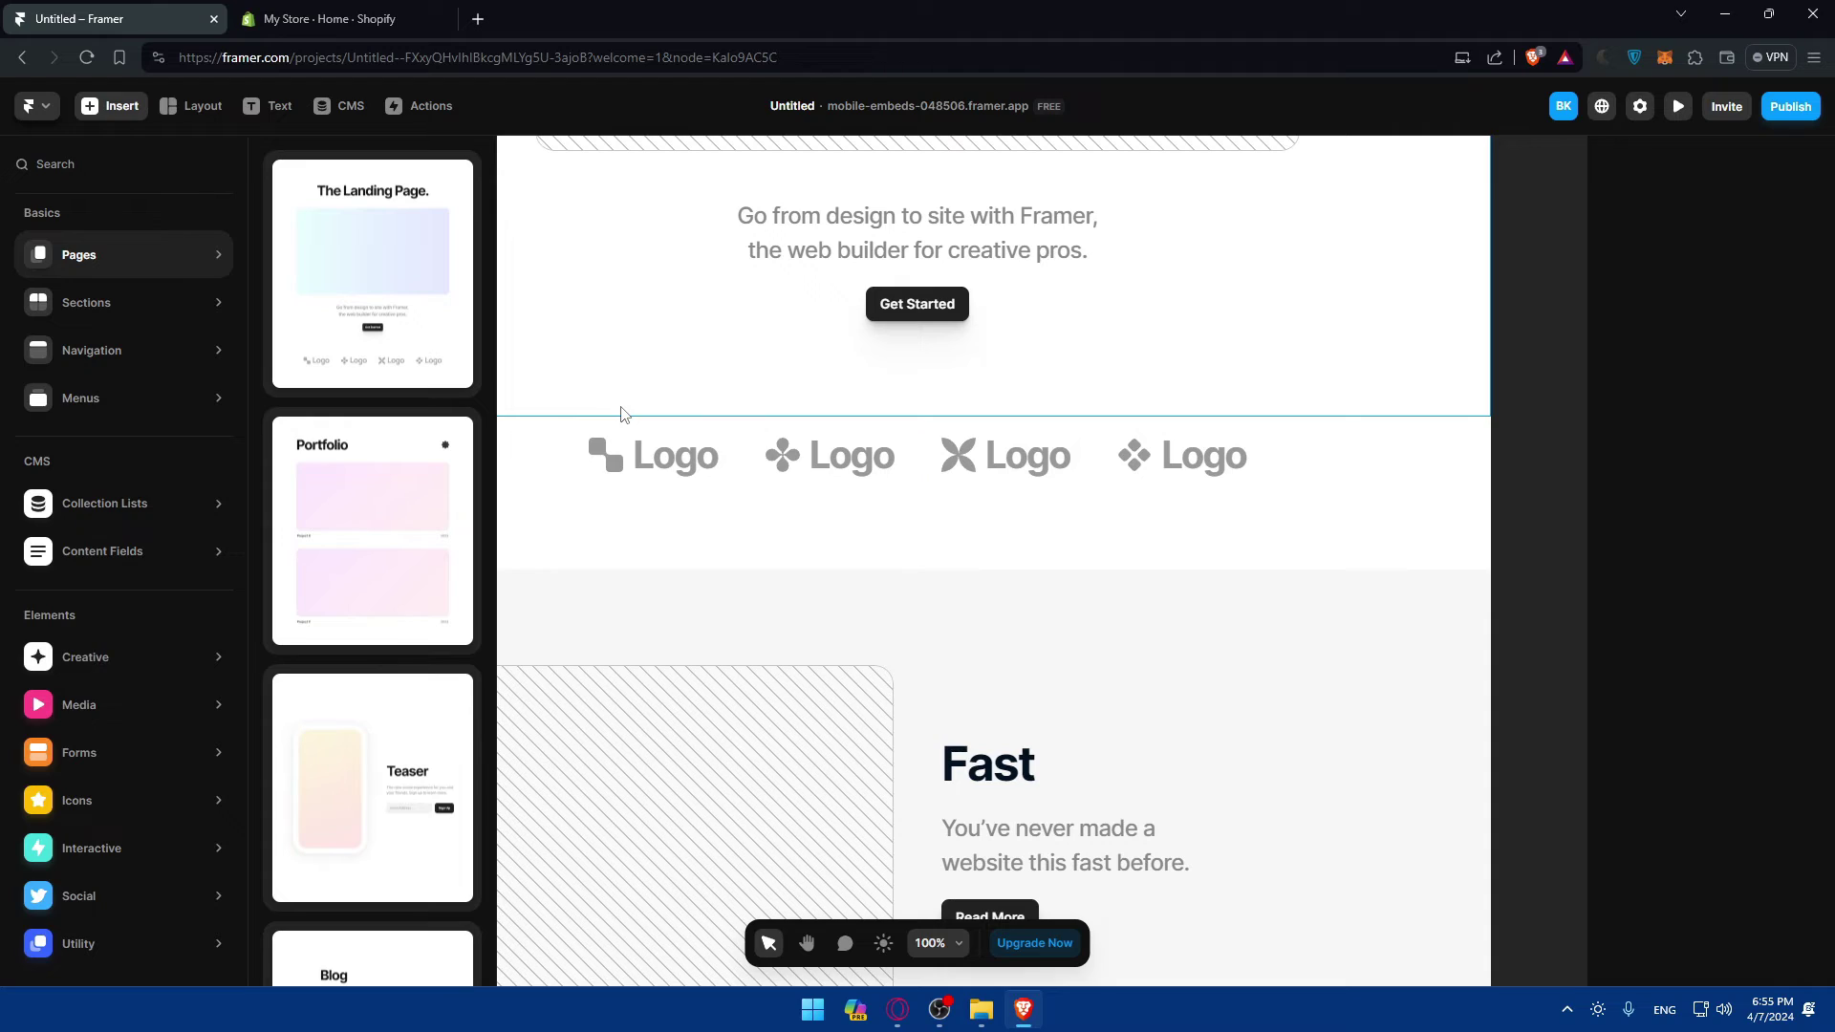
pyautogui.click(86, 398)
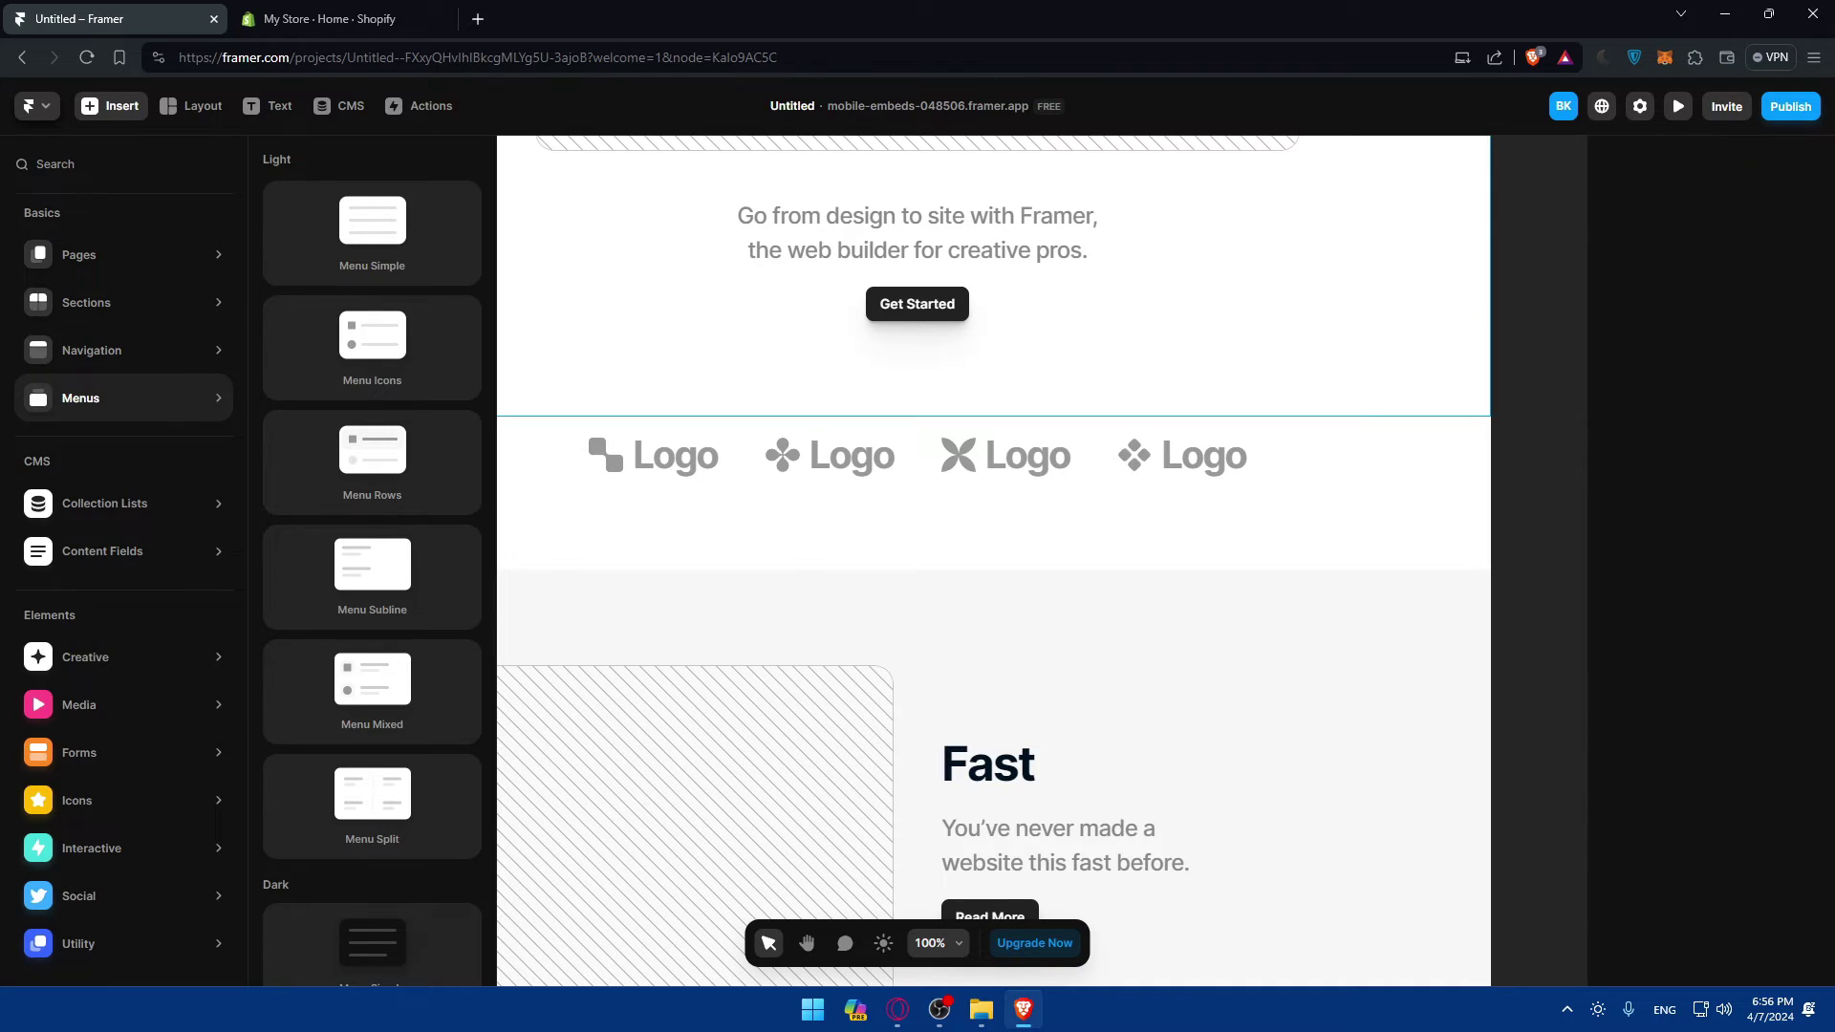
# In Shopify Settings > Apps and sales channels > Develop apps, allow and confirm custom app development.
pyautogui.click(325, 11)
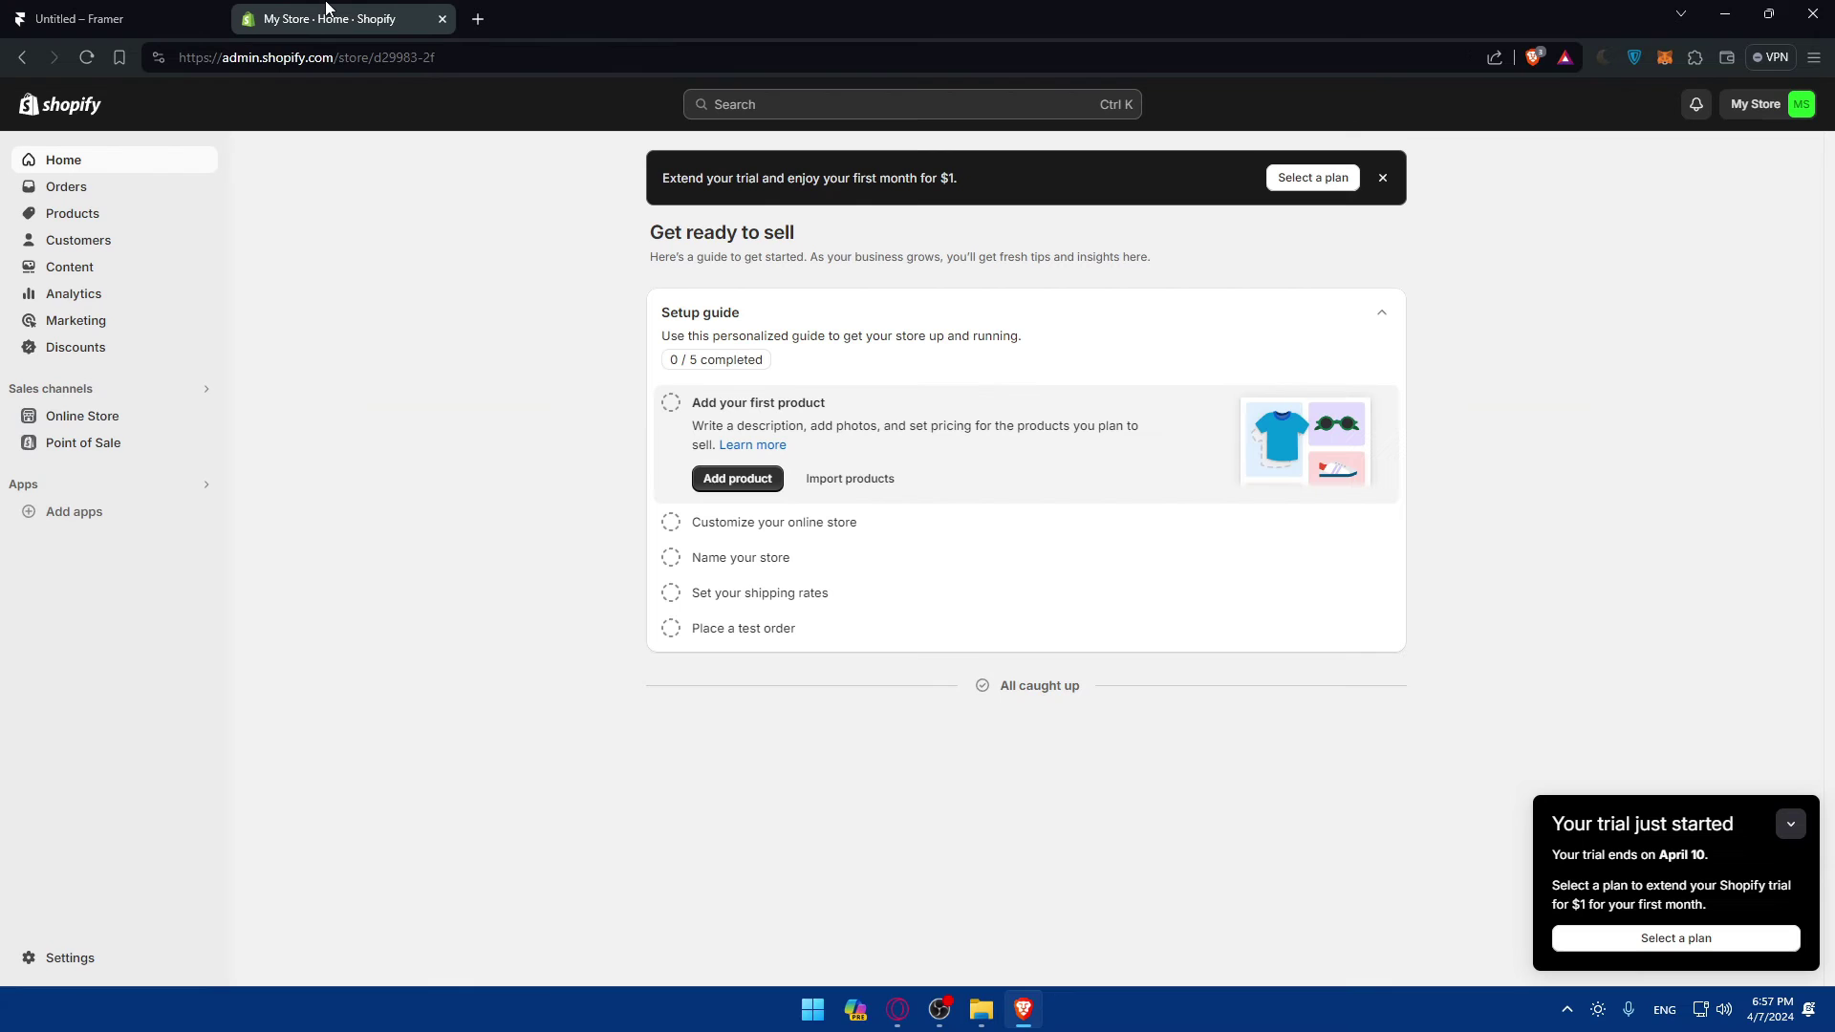
pyautogui.click(74, 959)
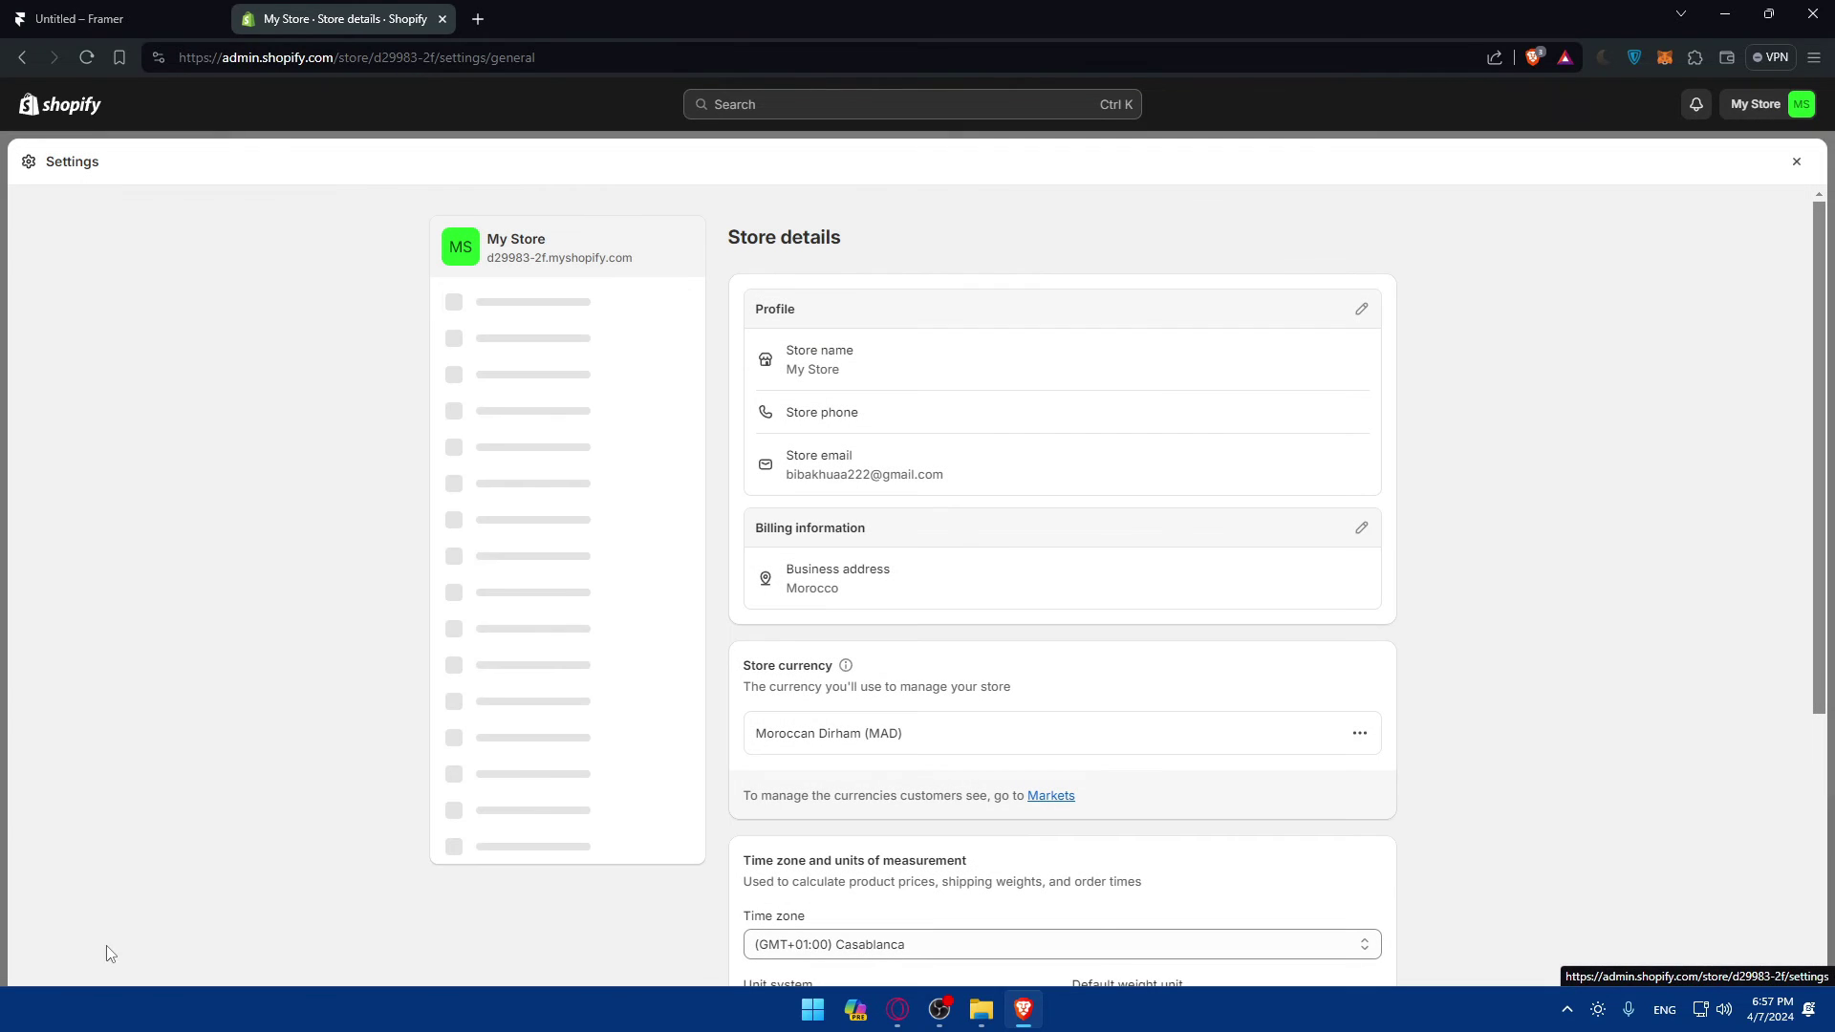
pyautogui.click(552, 675)
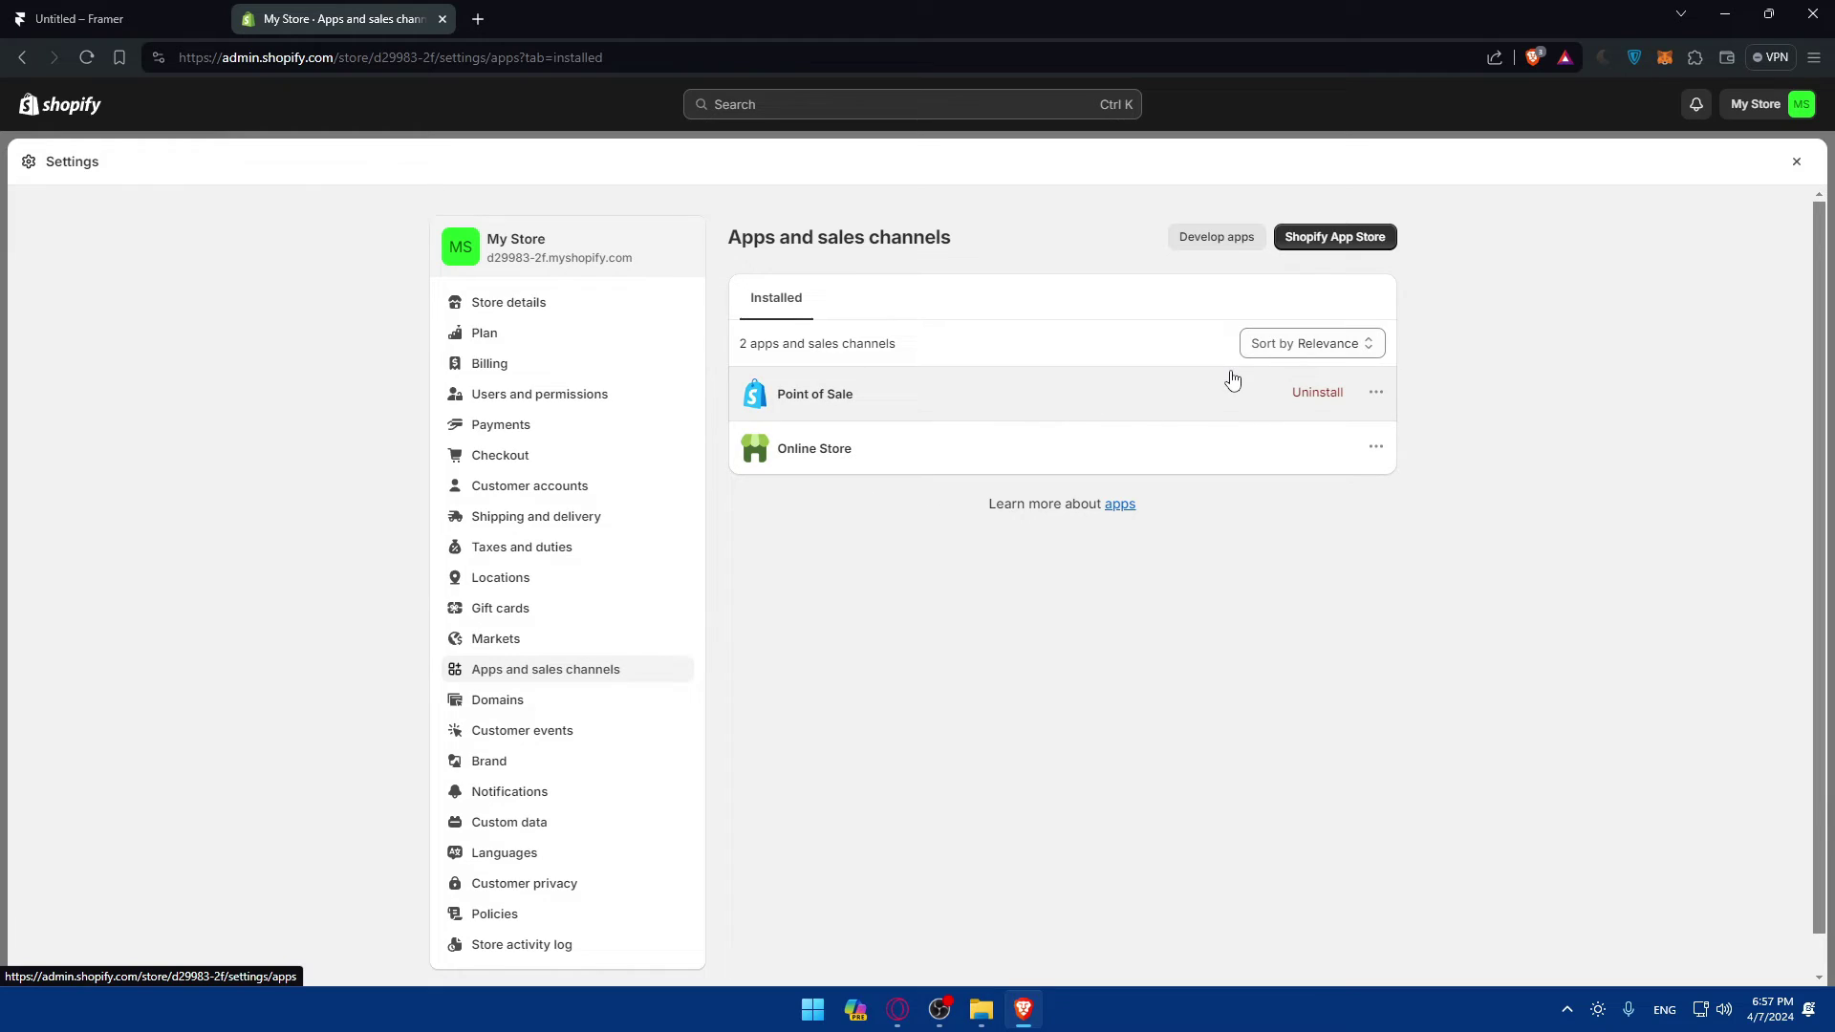
pyautogui.click(1223, 237)
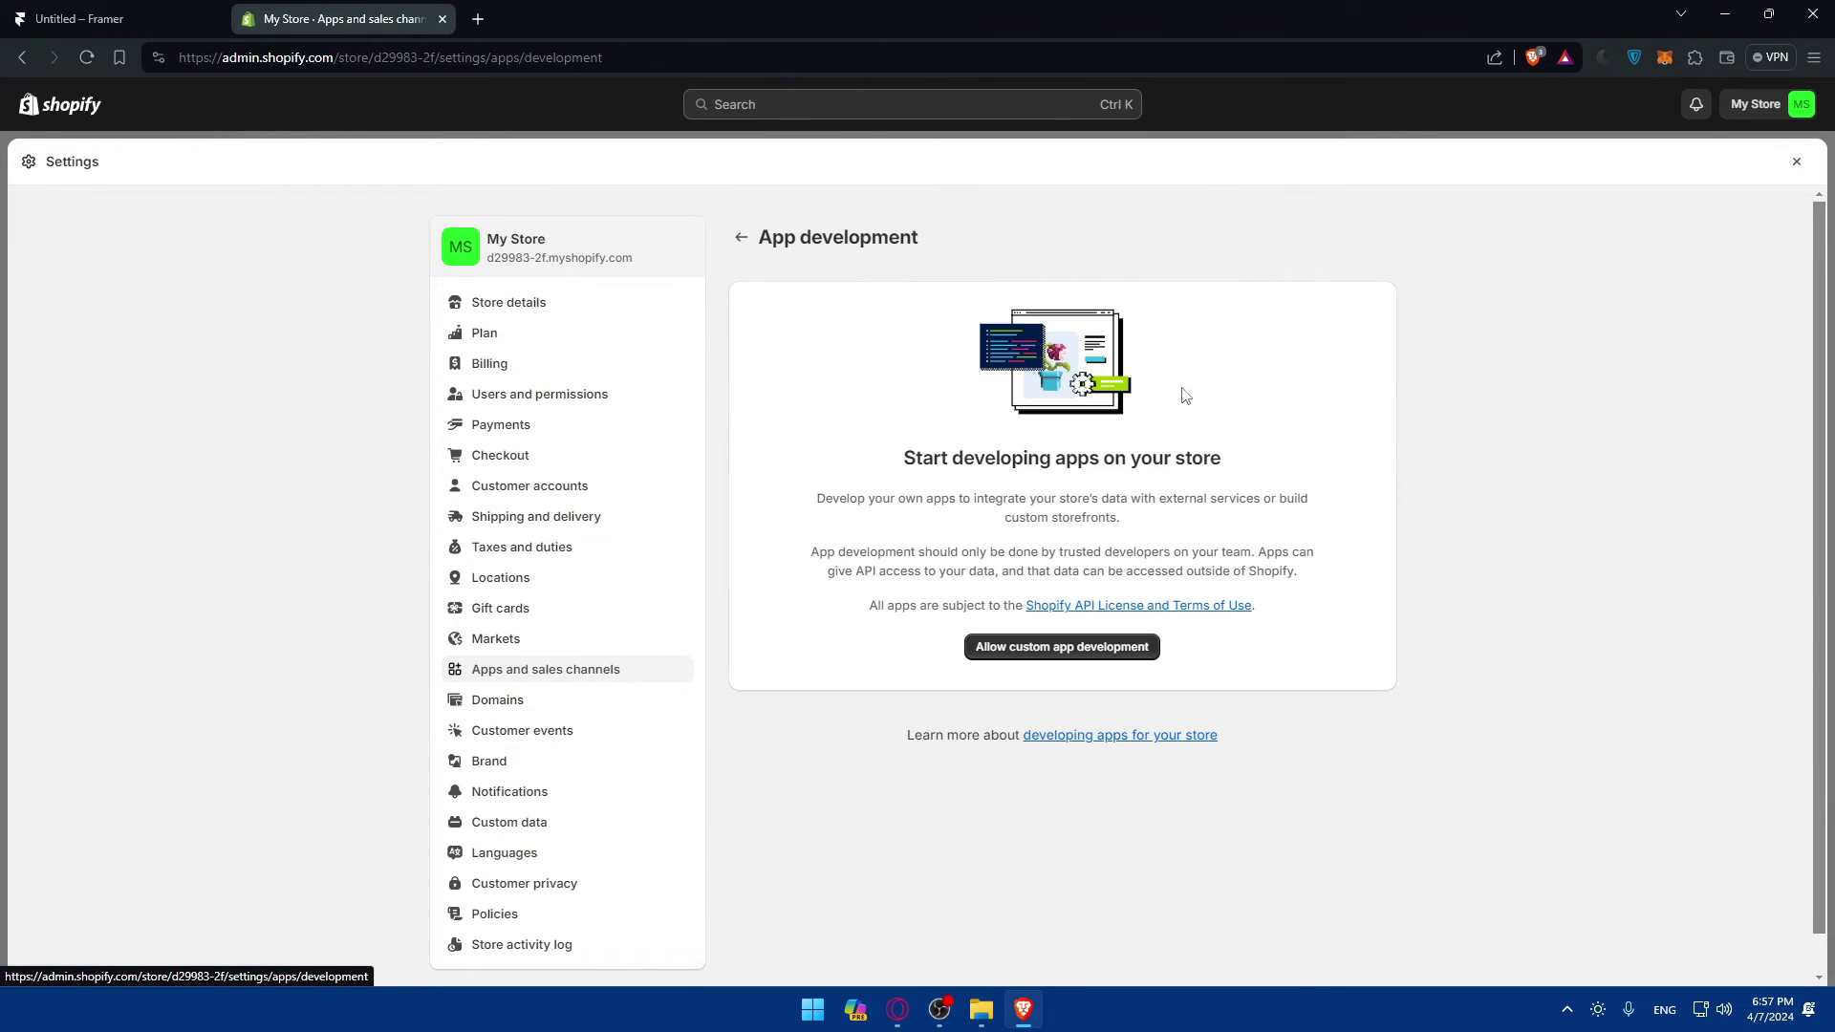
pyautogui.click(1056, 658)
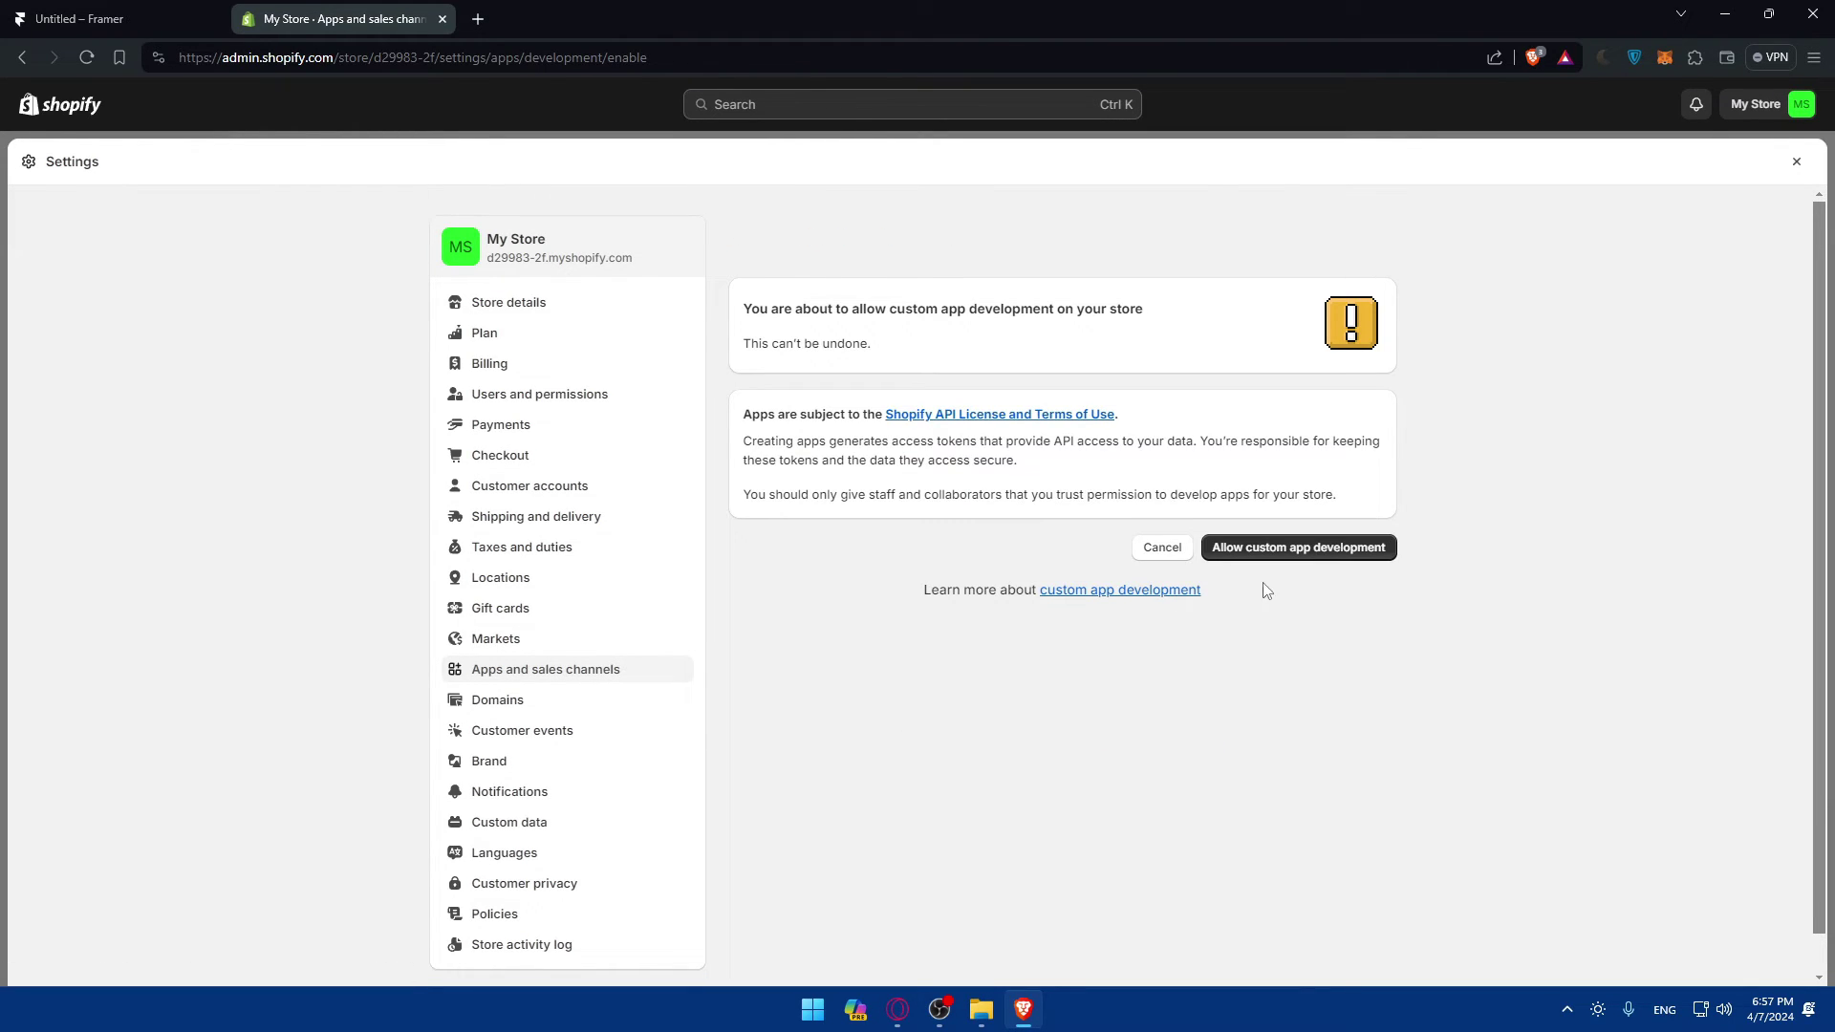
pyautogui.click(1309, 554)
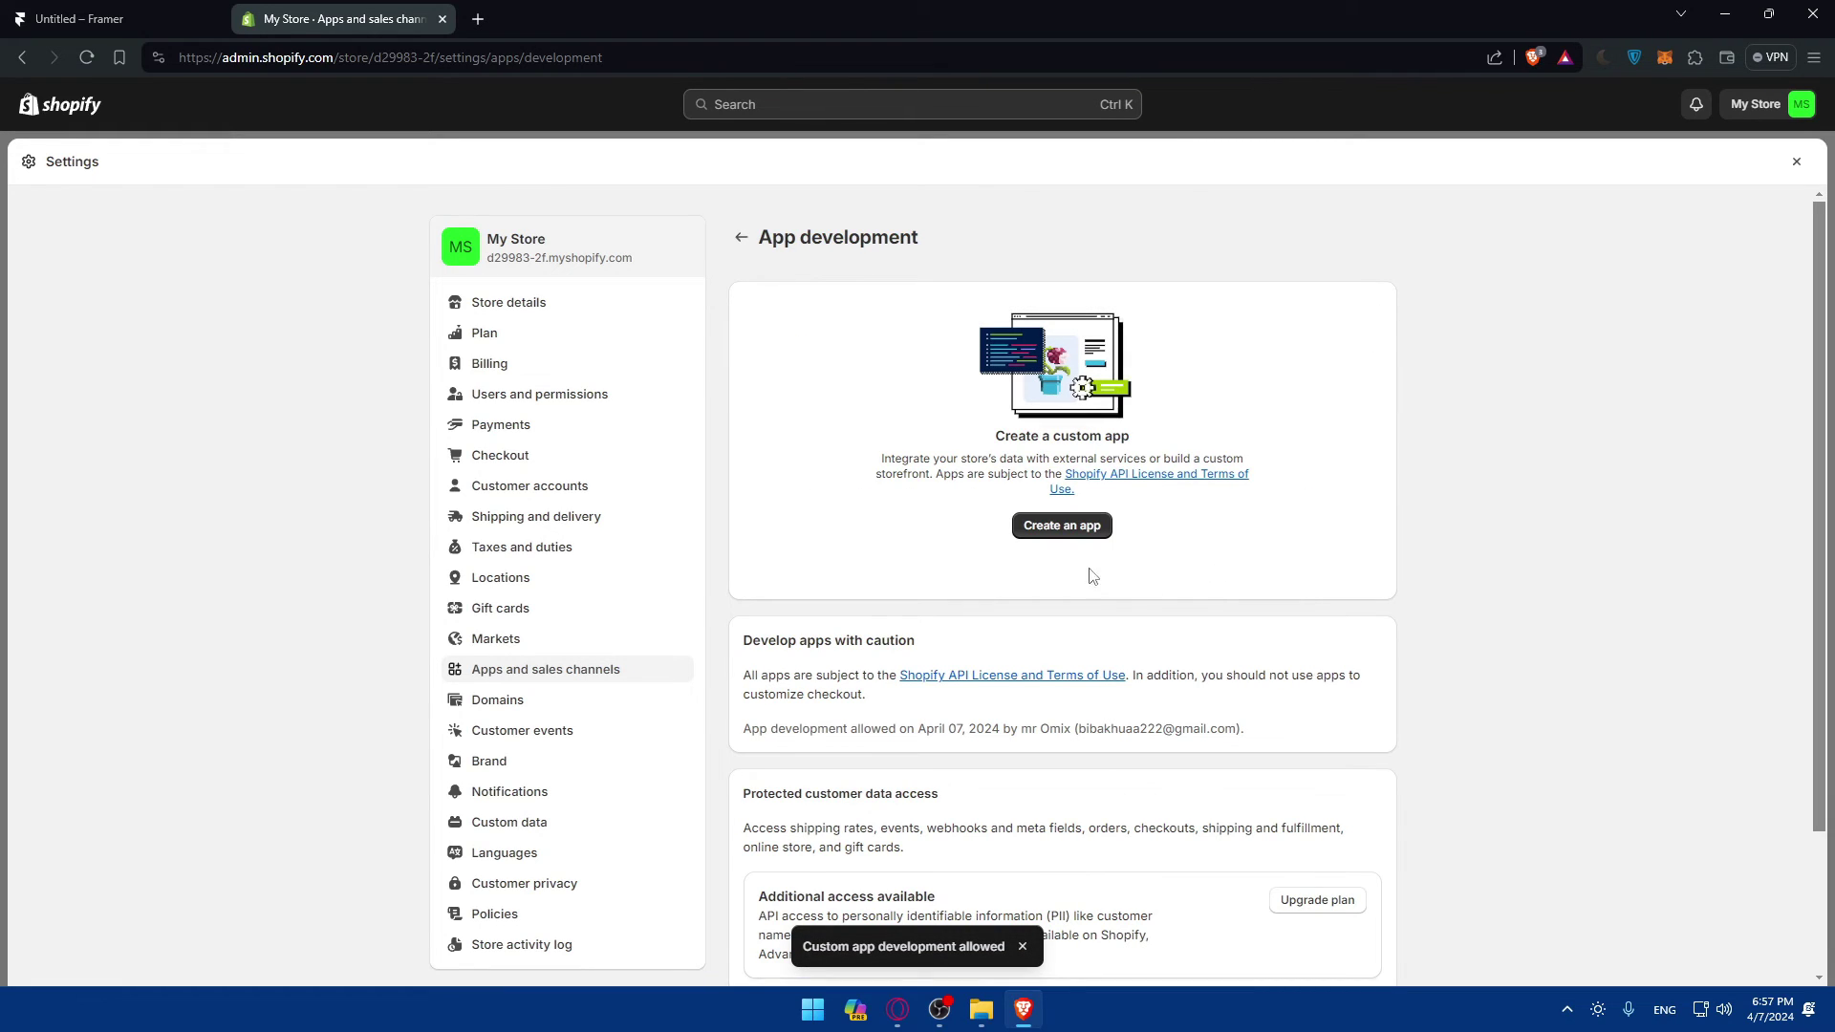
pyautogui.scroll(-2, 1080, 567)
pyautogui.scroll(3, 1077, 568)
pyautogui.click(569, 672)
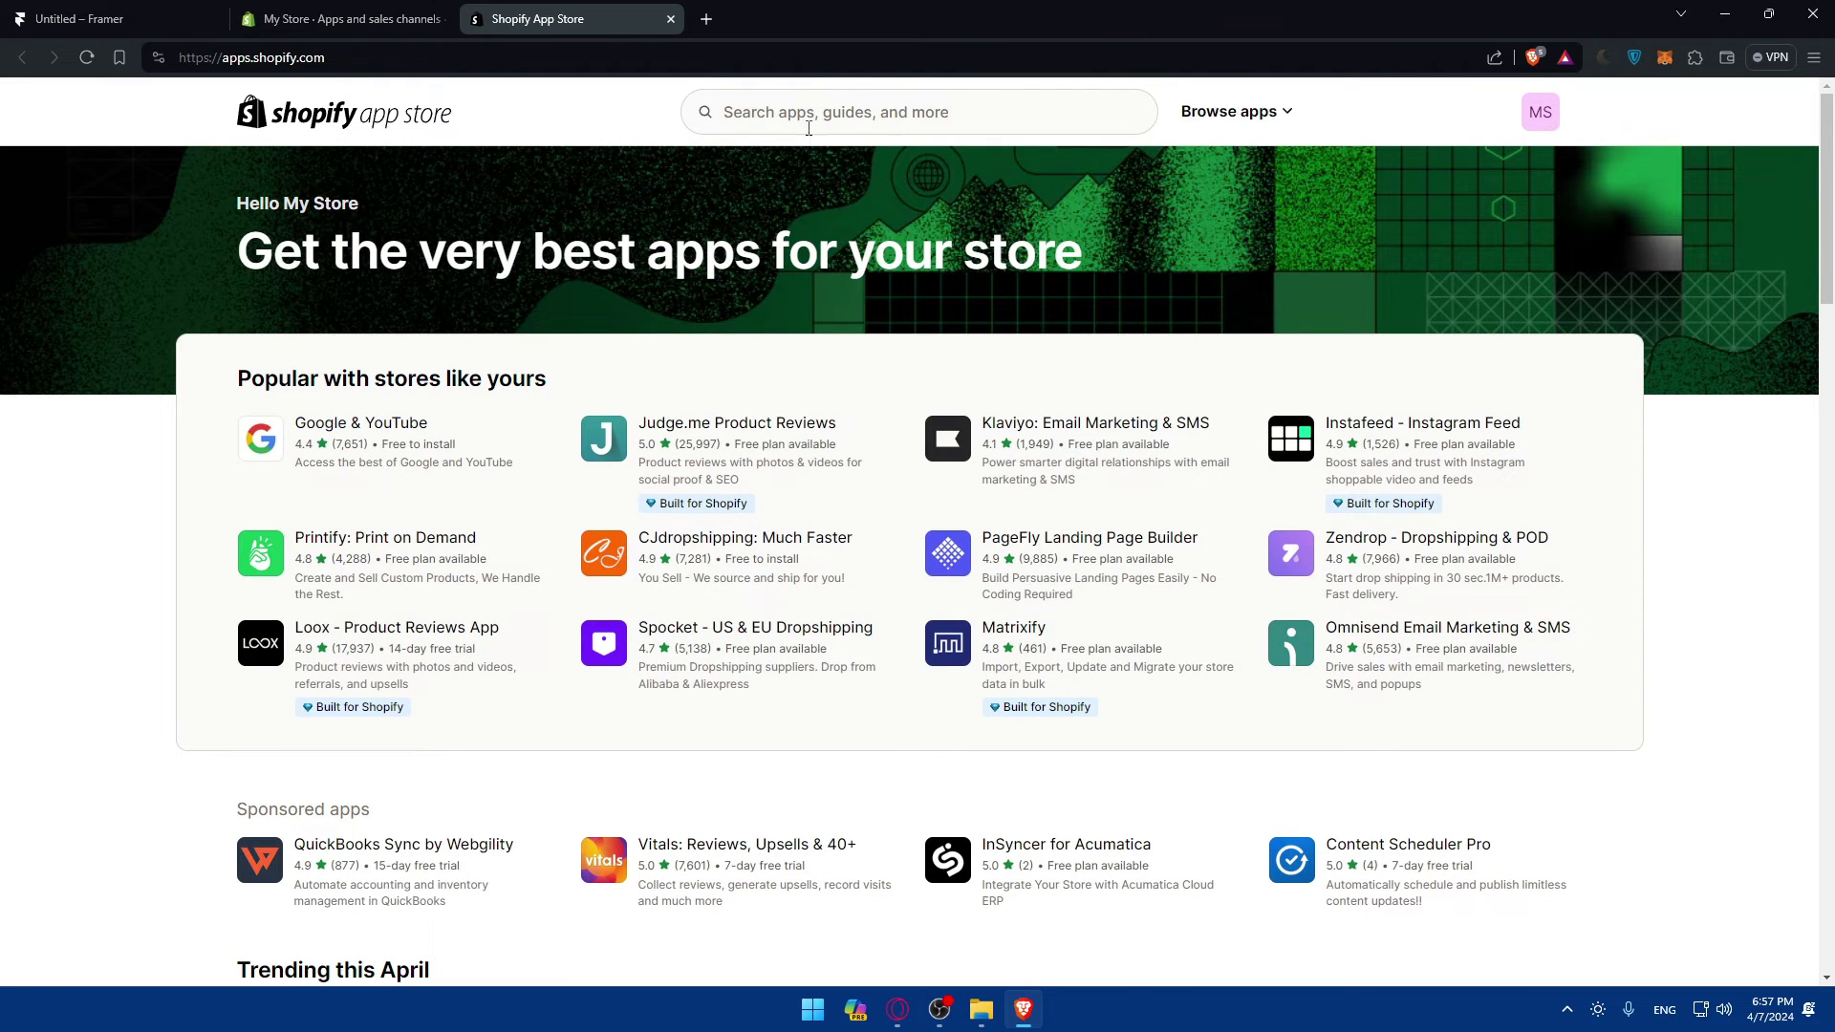
# Search the Shopify App Store for 'framer', see only unrelated apps, and close that tab.
pyautogui.click(809, 127)
pyautogui.write('framer')
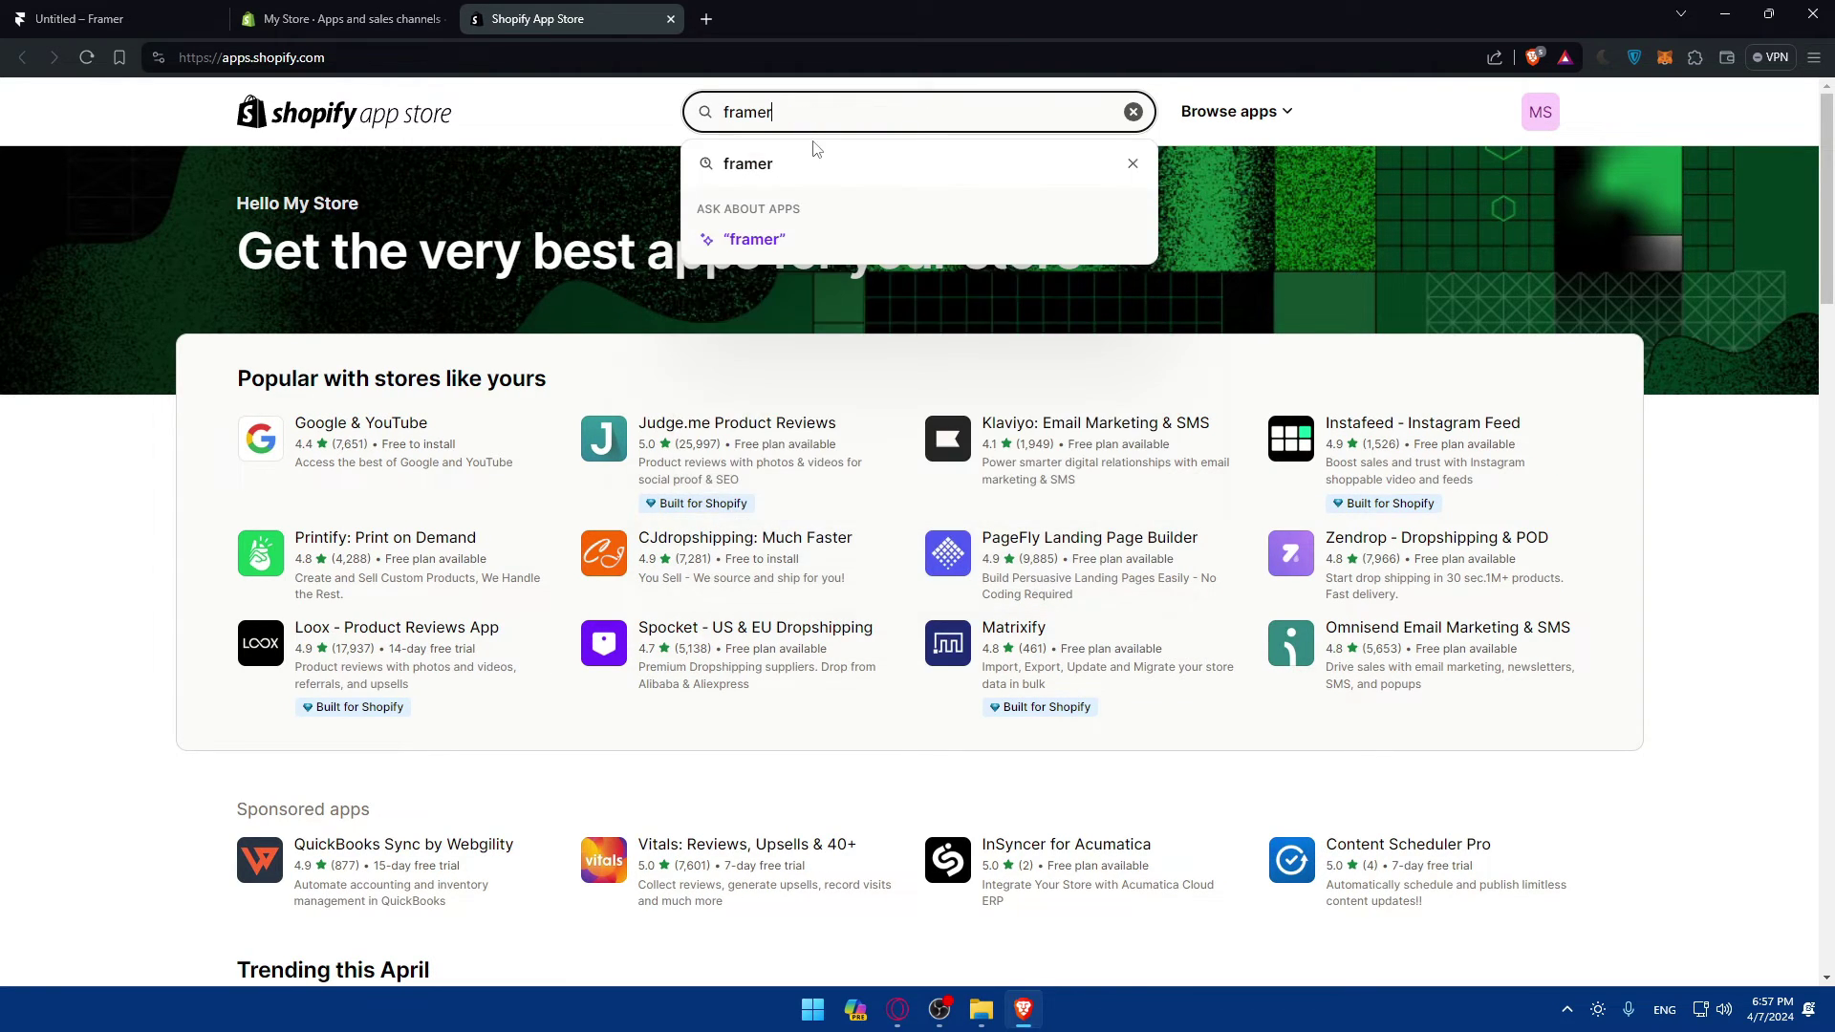
pyautogui.click(777, 240)
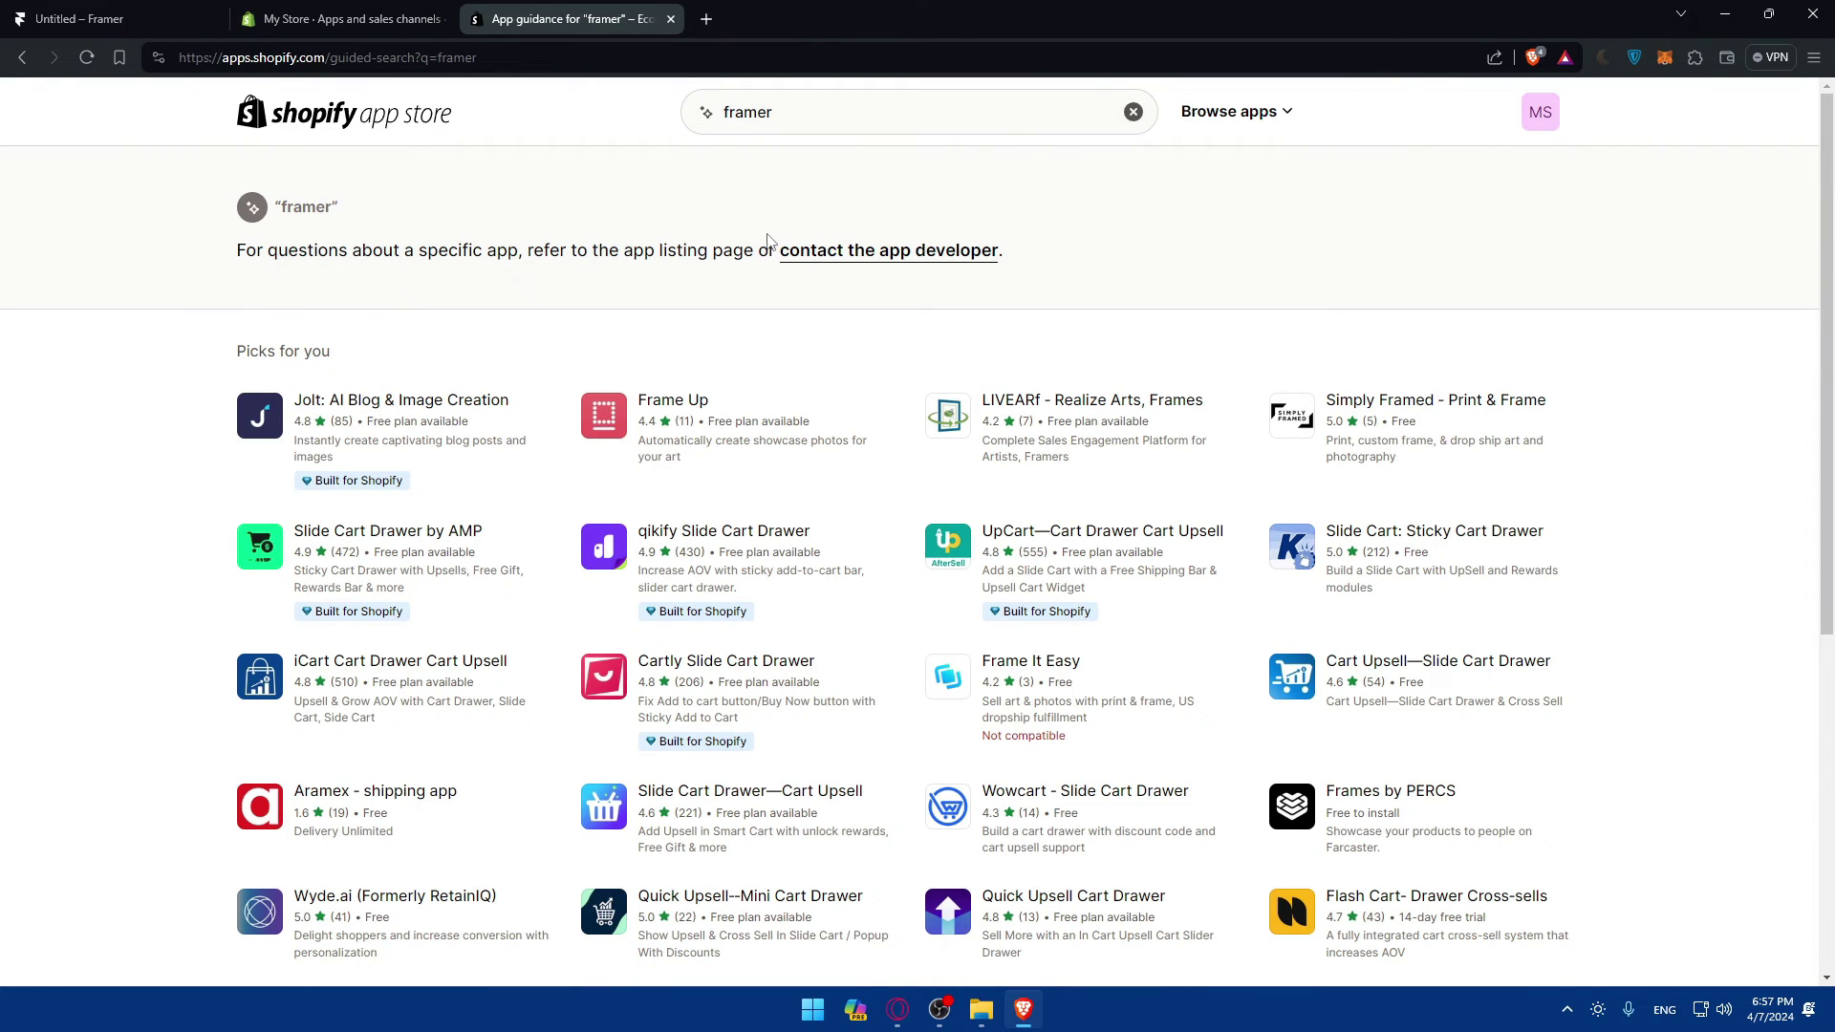
pyautogui.scroll(-2, 833, 375)
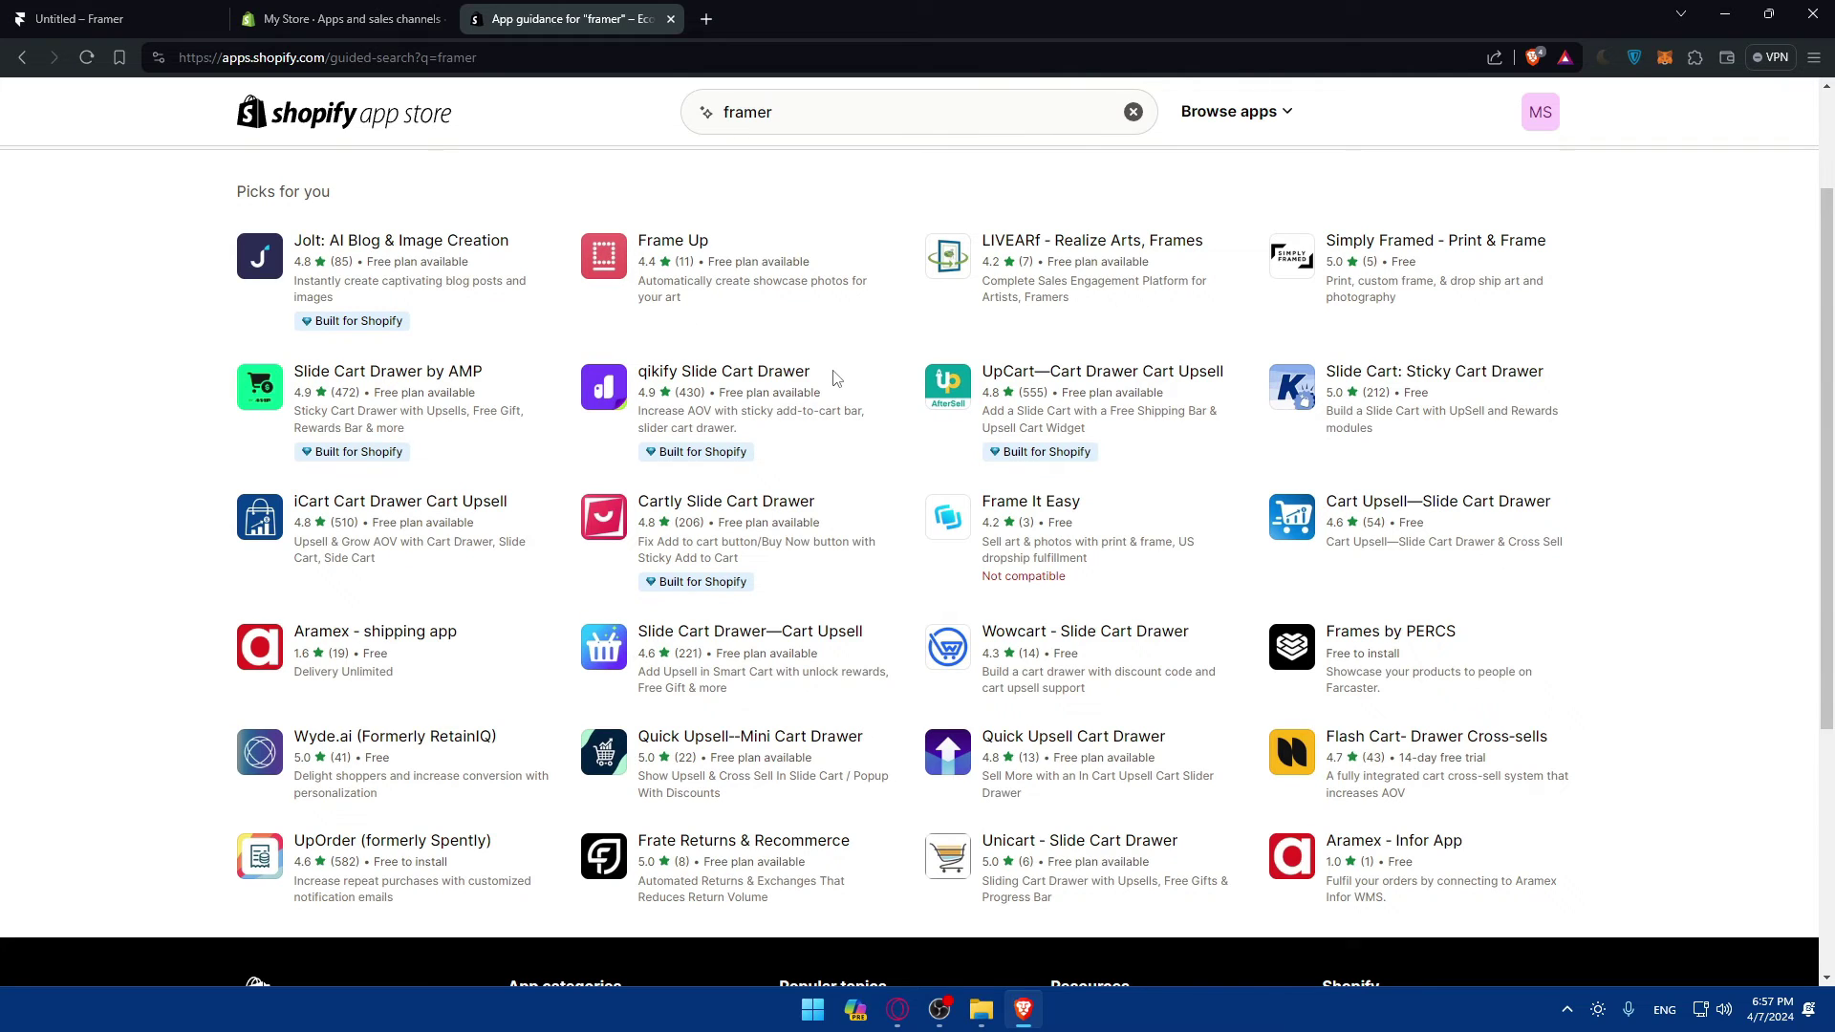
pyautogui.scroll(2, 830, 380)
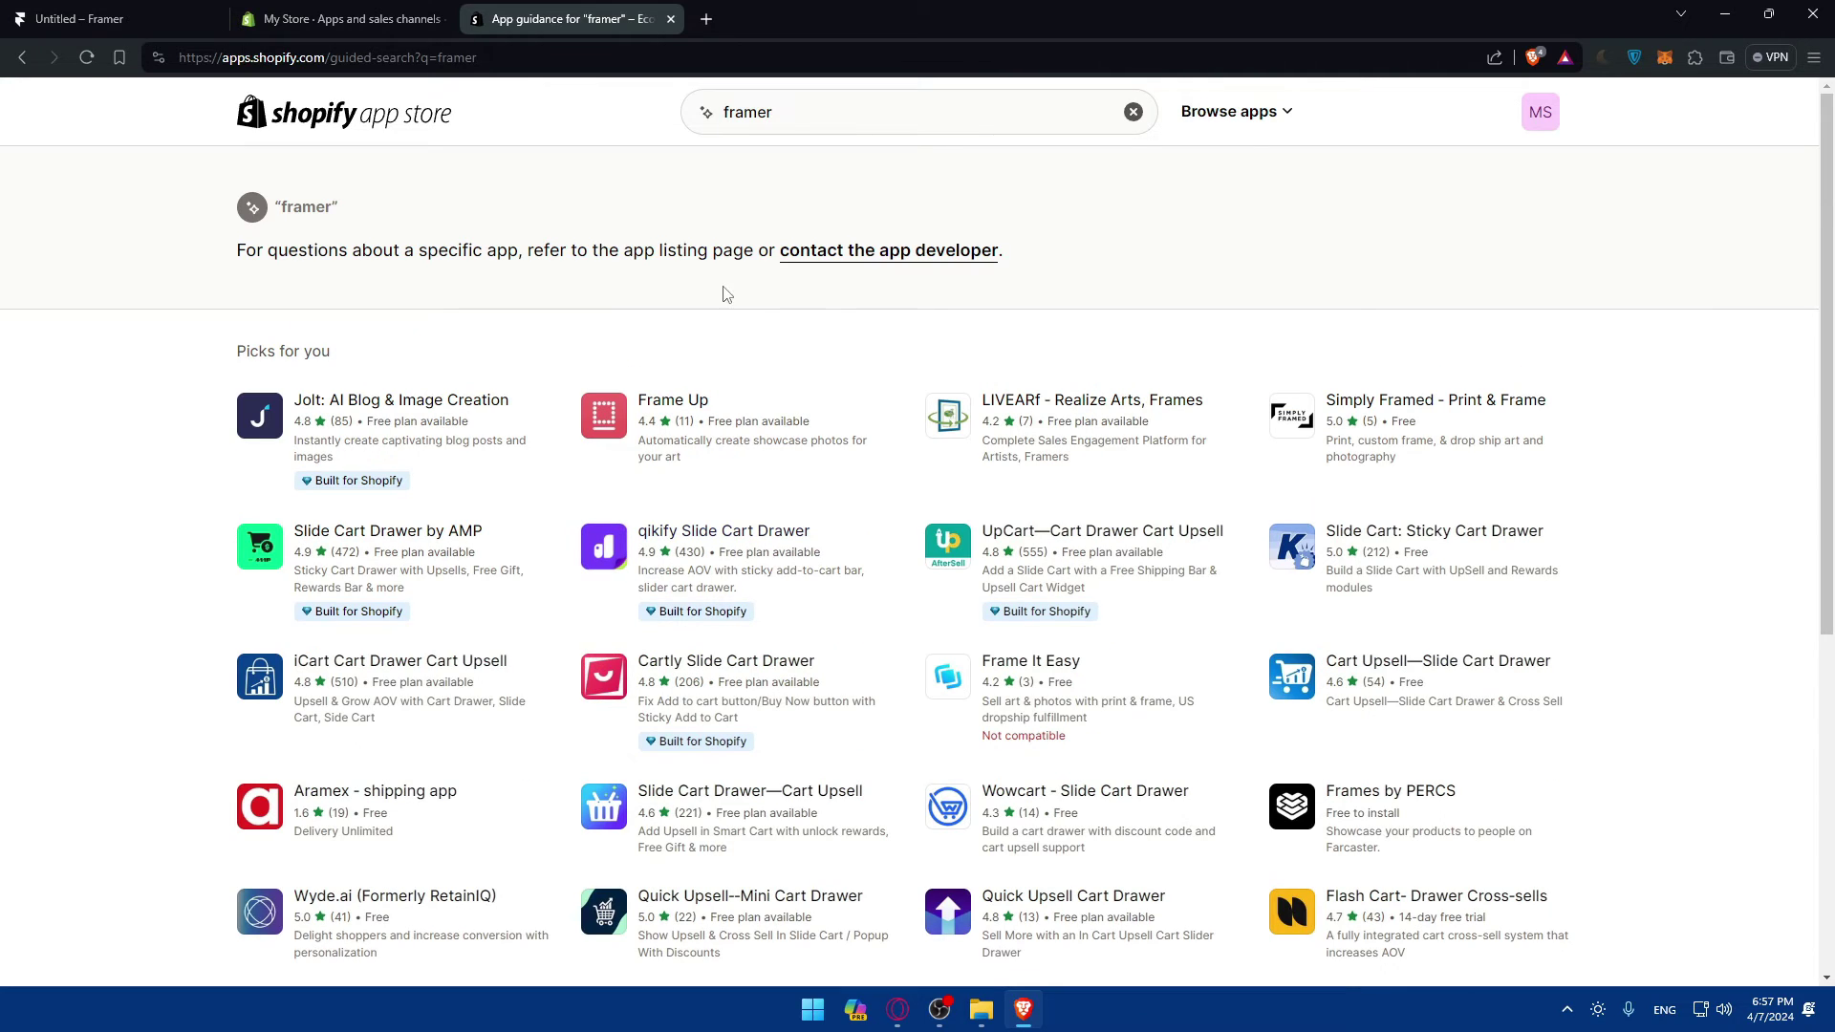
pyautogui.click(670, 20)
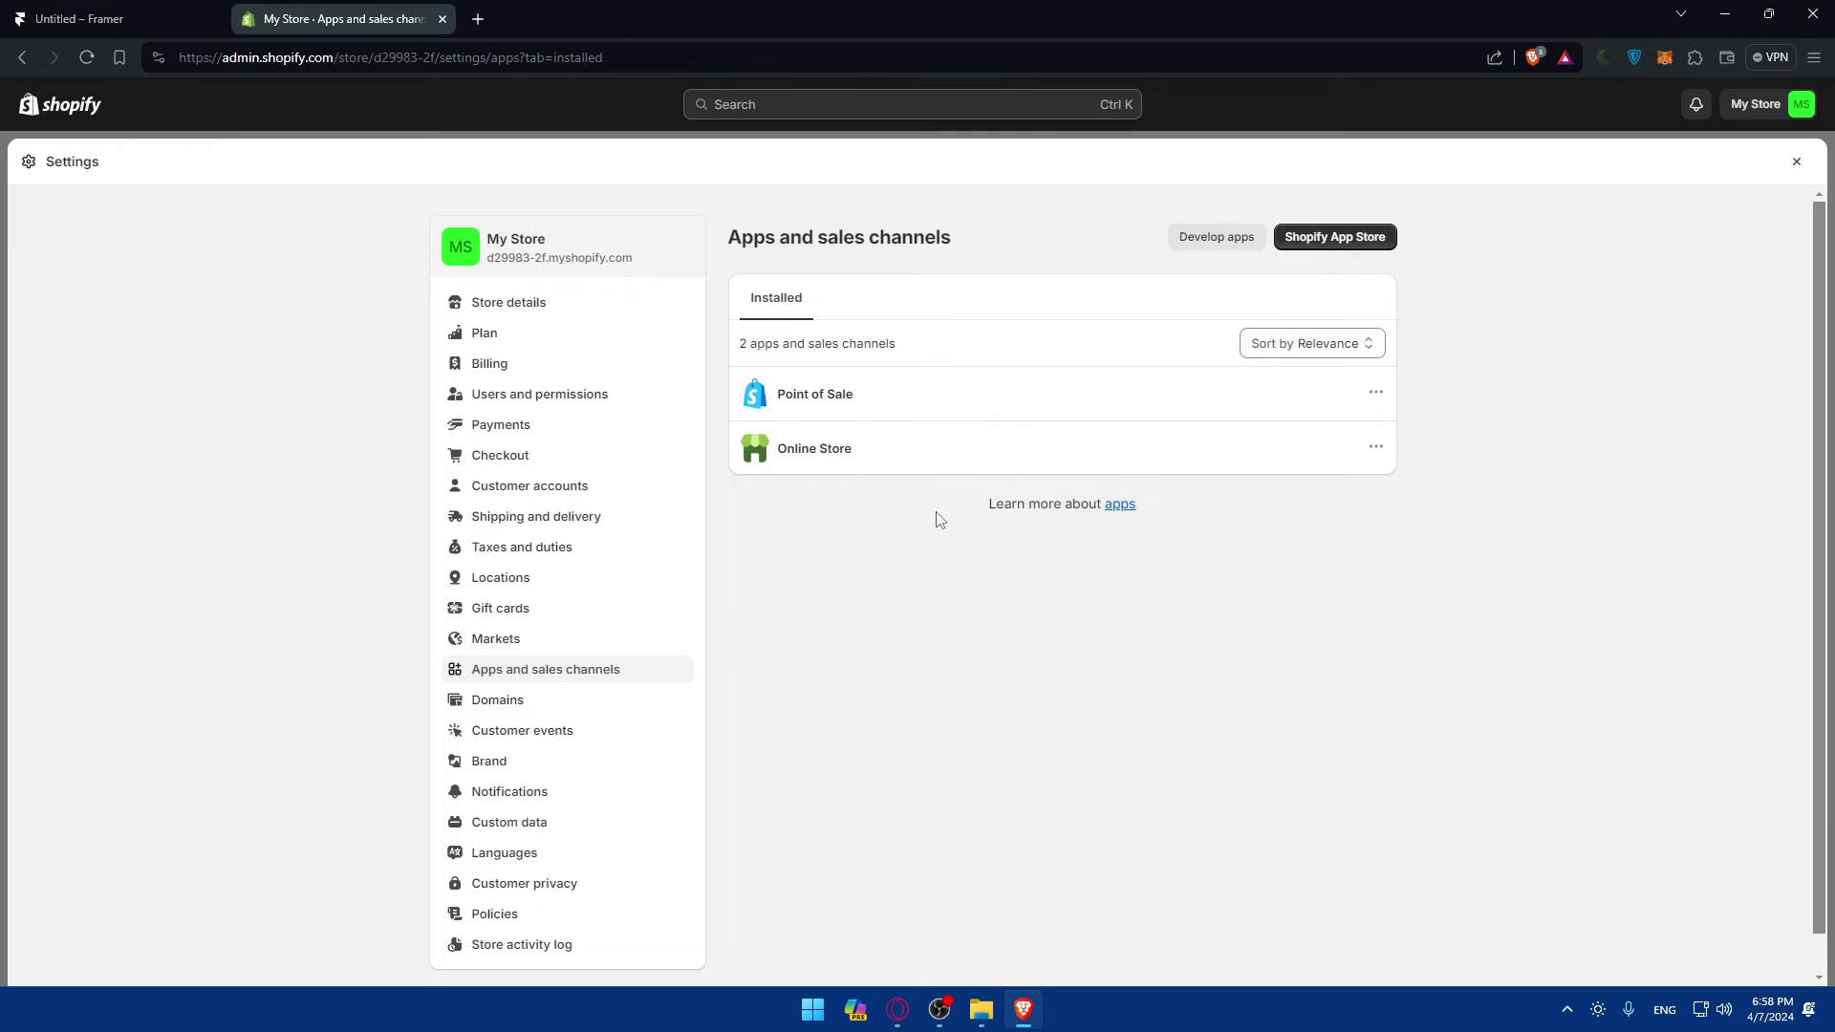
pyautogui.hotkey('alt', 'Tab')
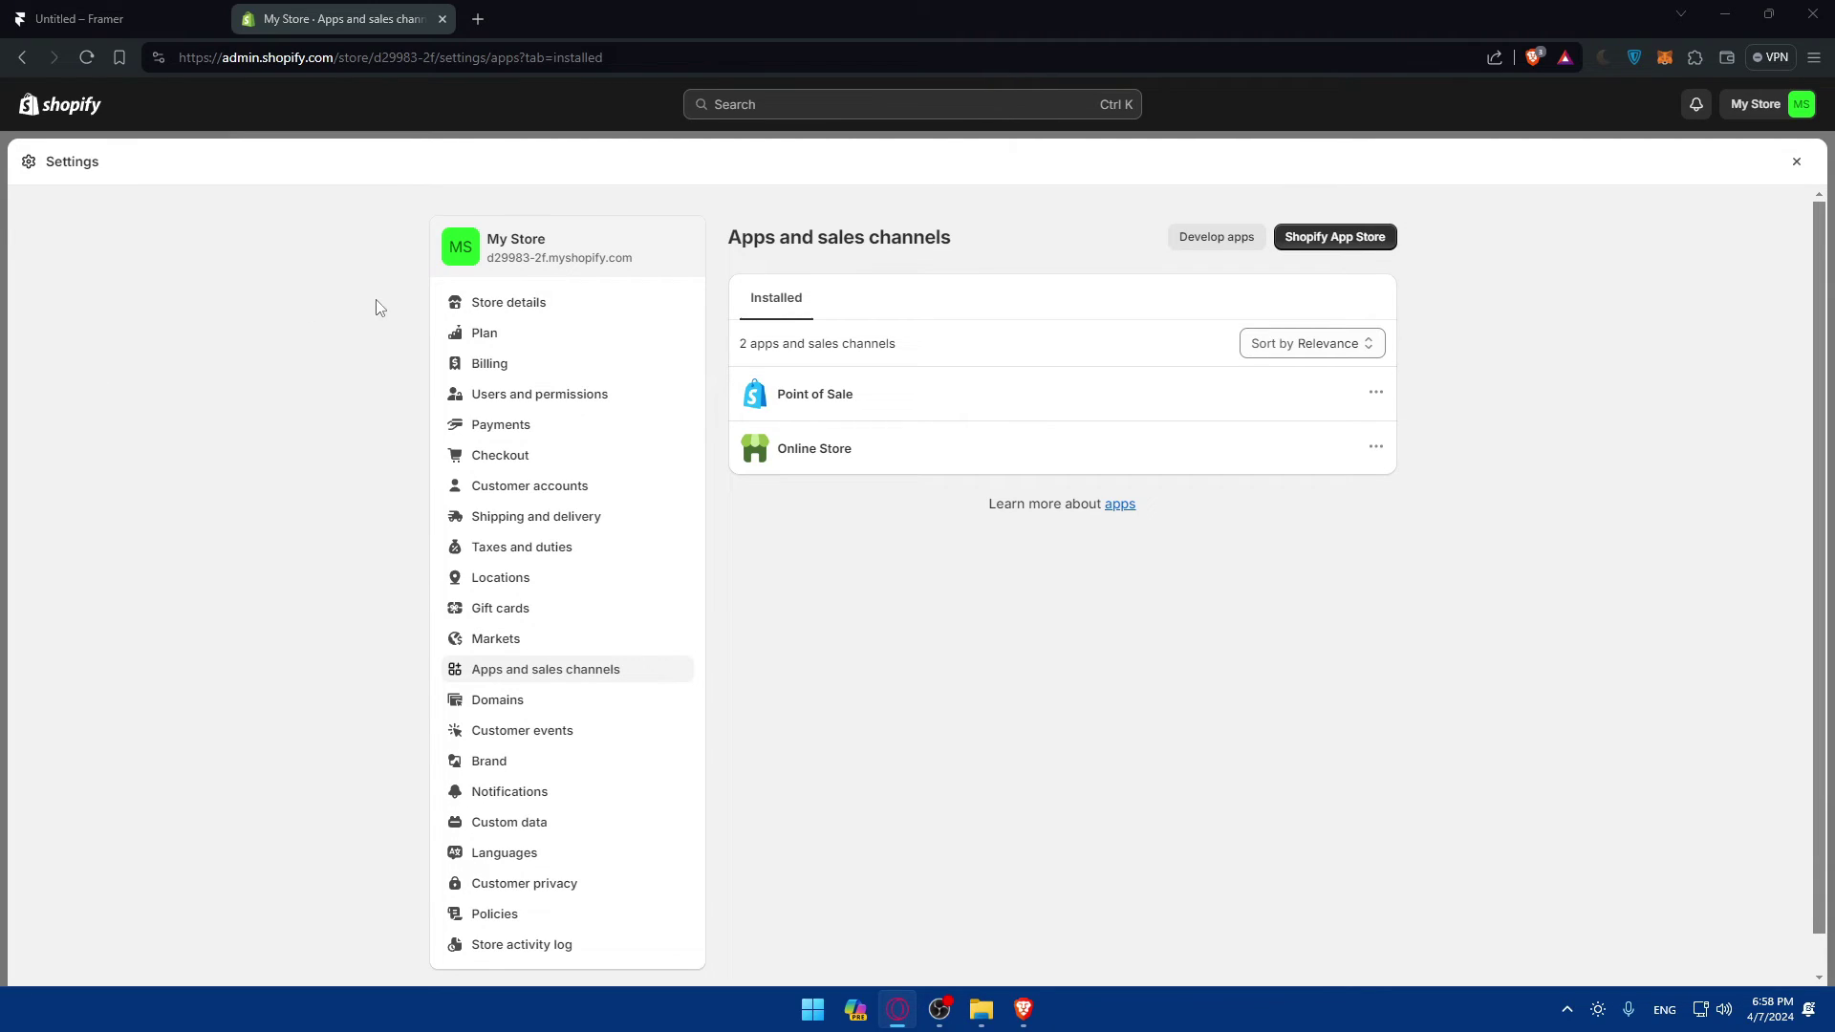
# In a new Brave tab, load framer.com/academy/lessons*shopify-integration, which shows Framer's 404 page.
pyautogui.click(484, 19)
pyautogui.write('frm')
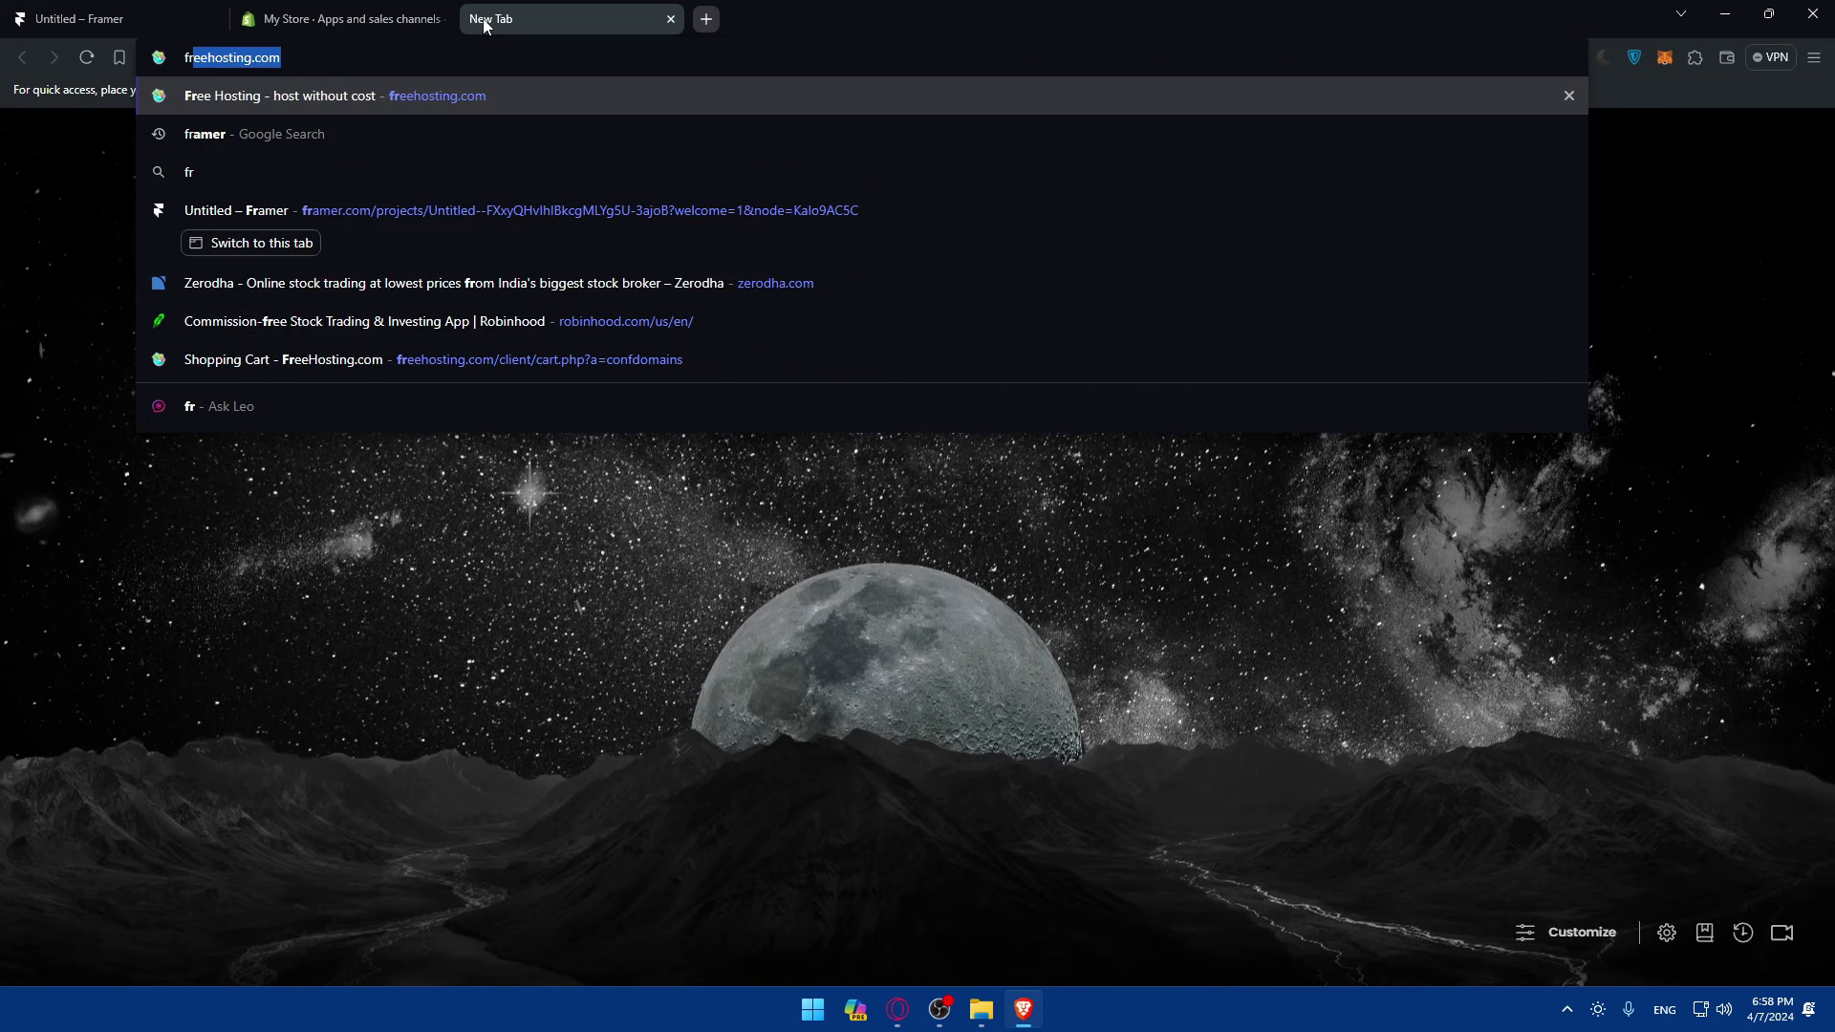
pyautogui.press('BackSpace')
pyautogui.press('BackSpace')
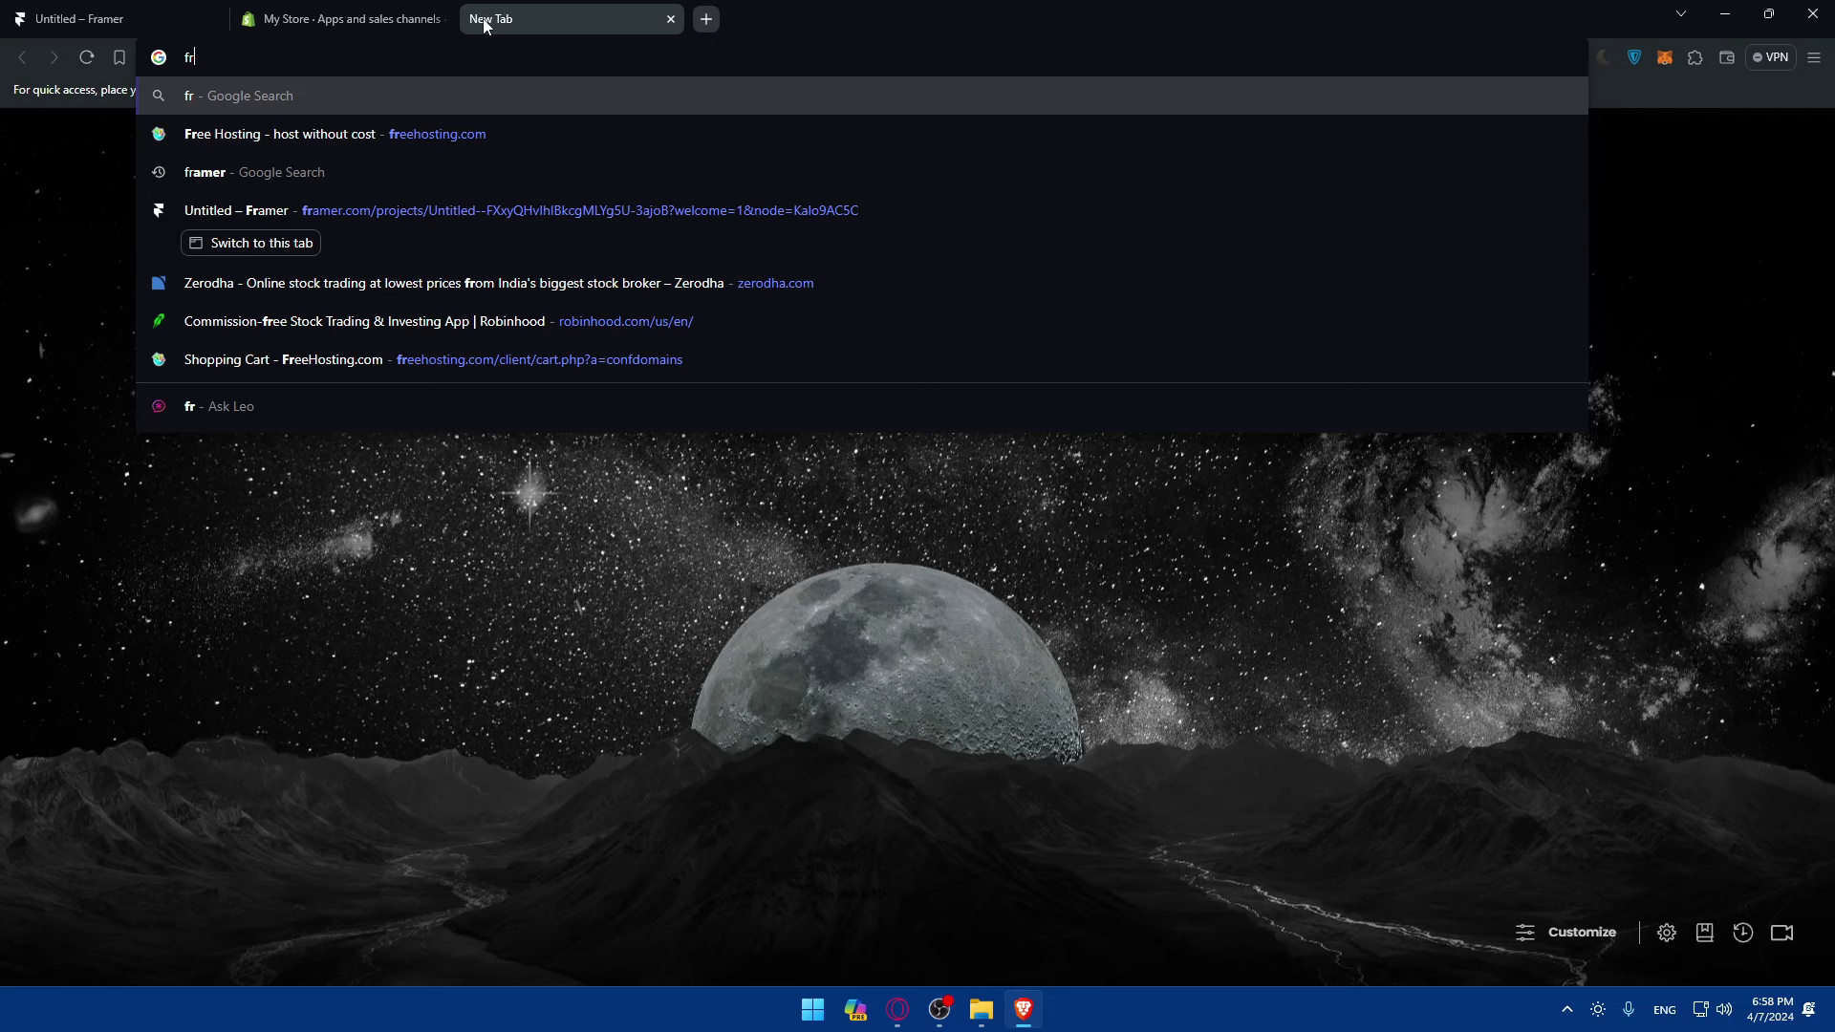
pyautogui.write('ramer.com')
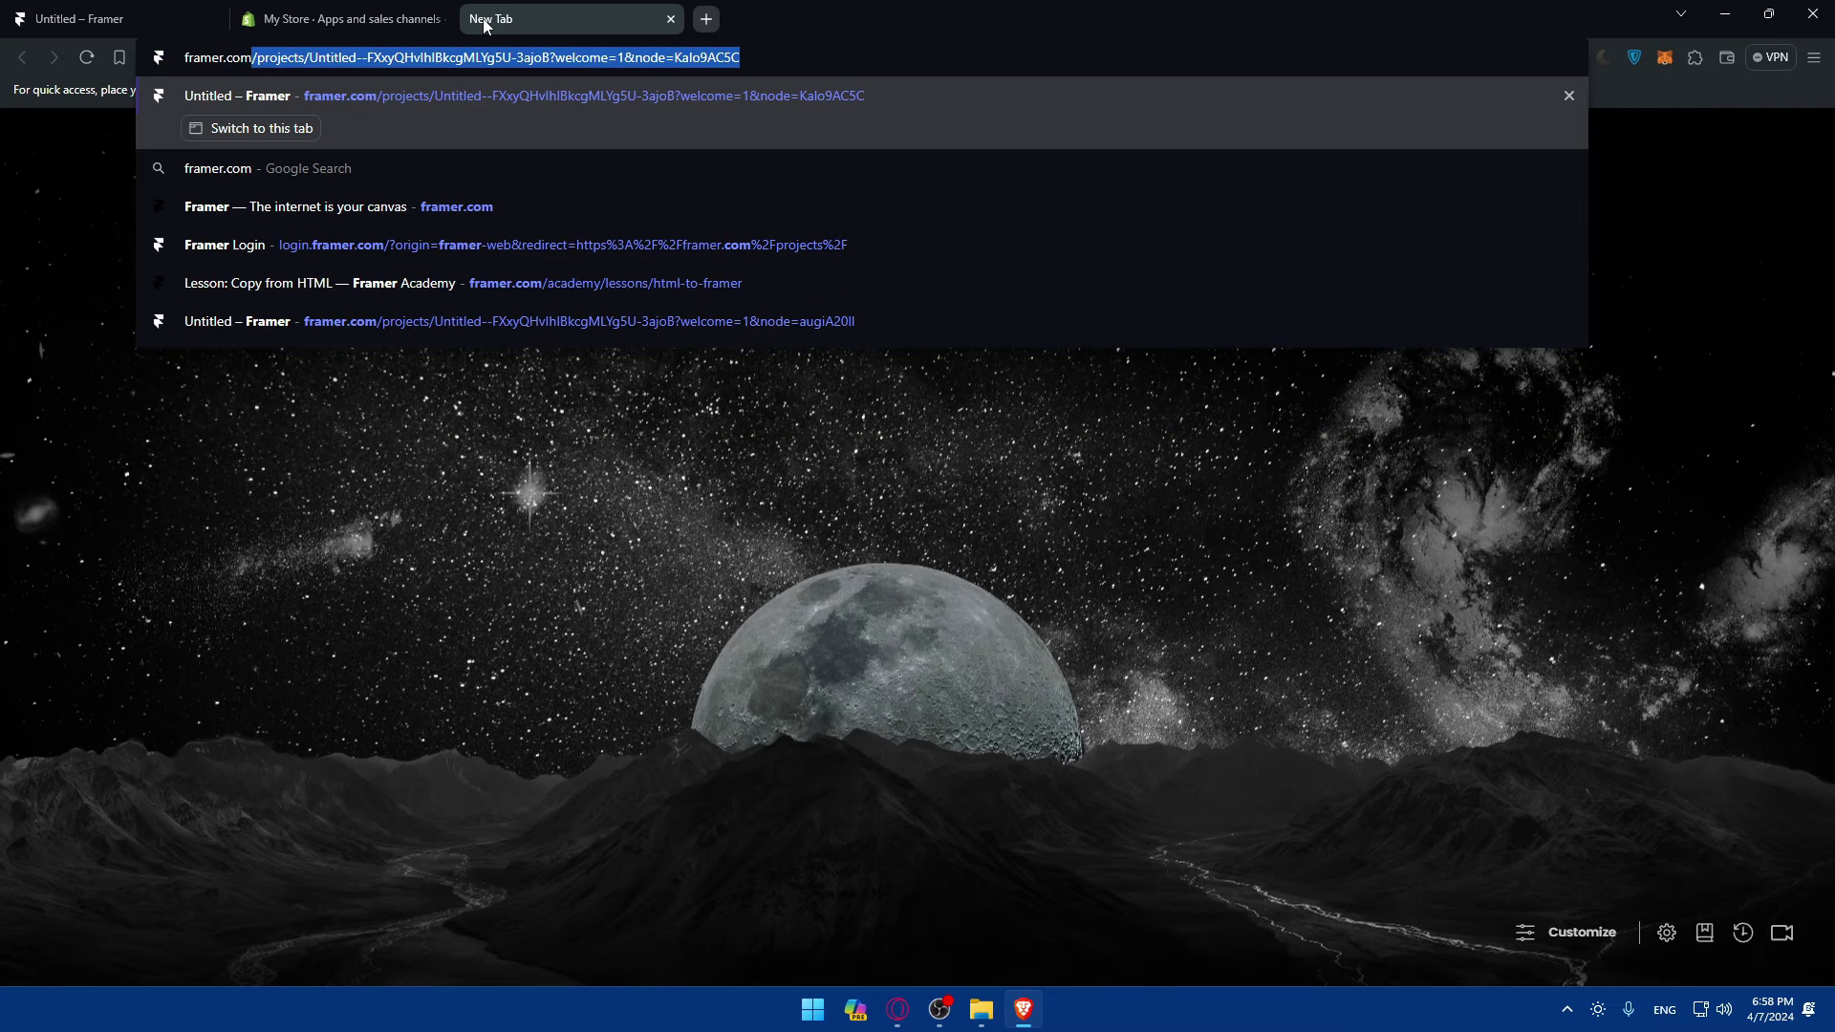
pyautogui.write('/acade')
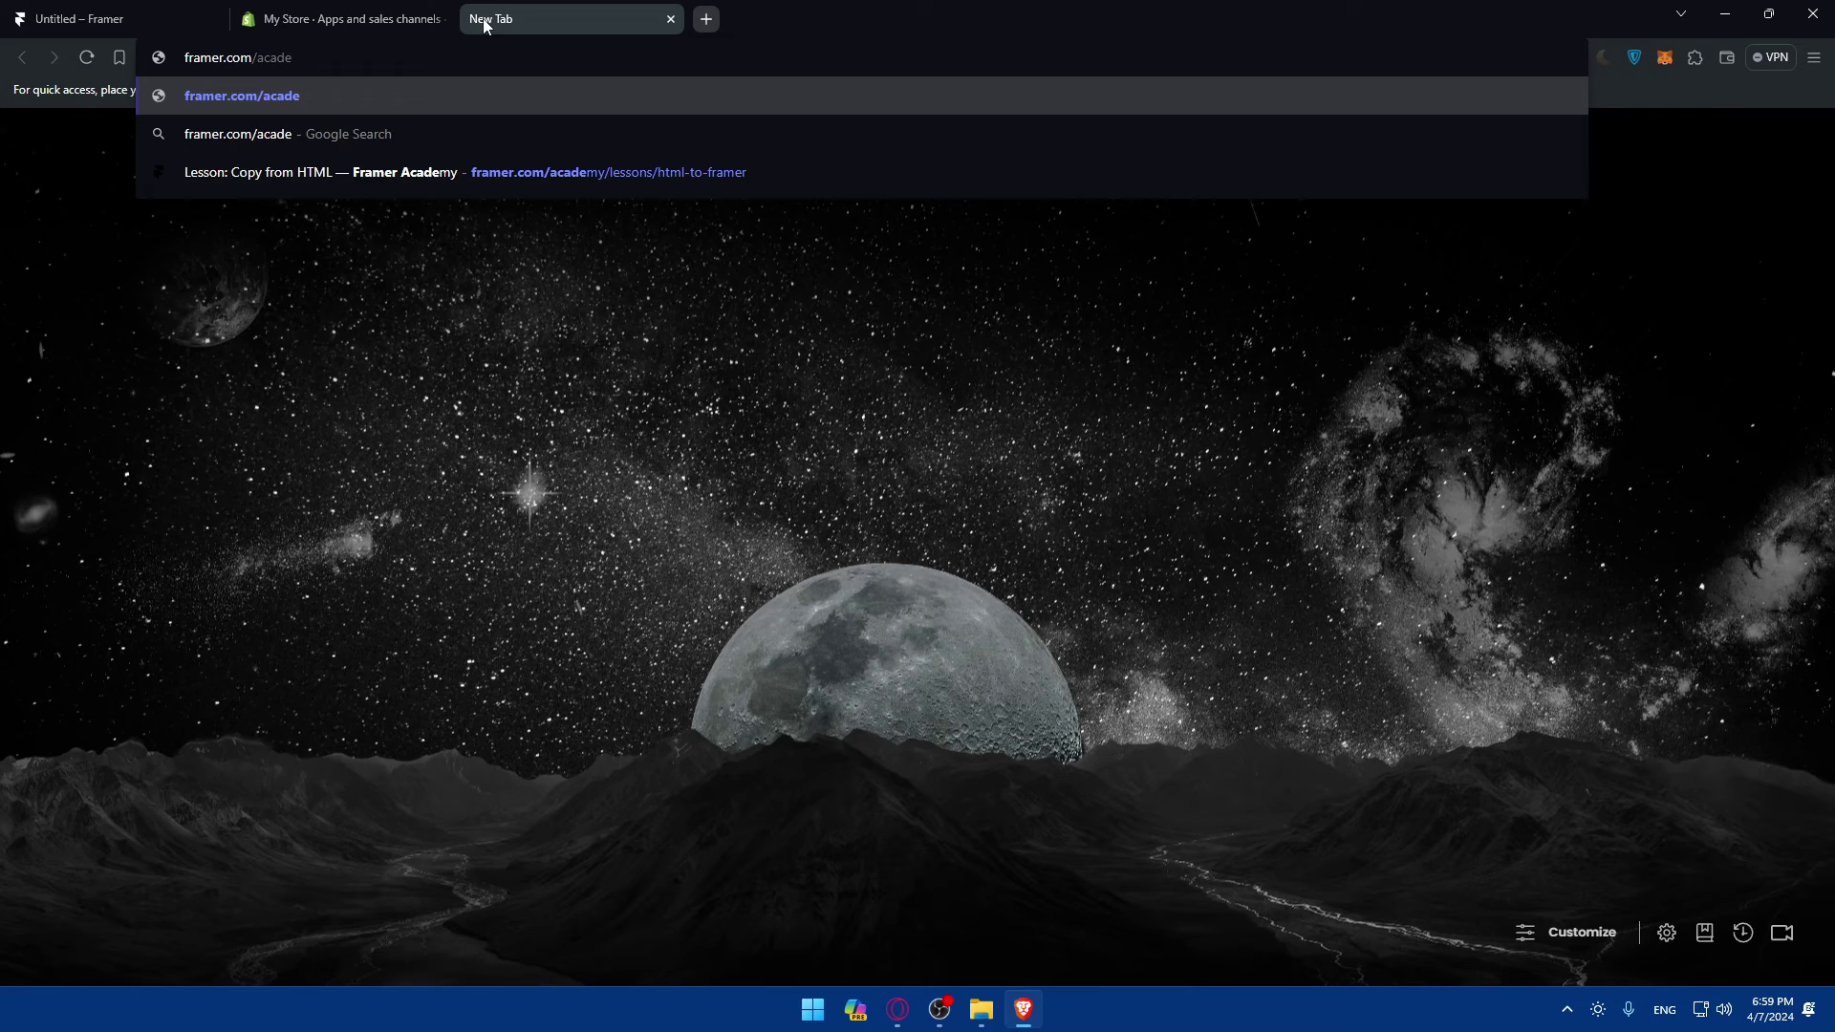
pyautogui.write('my/lessons')
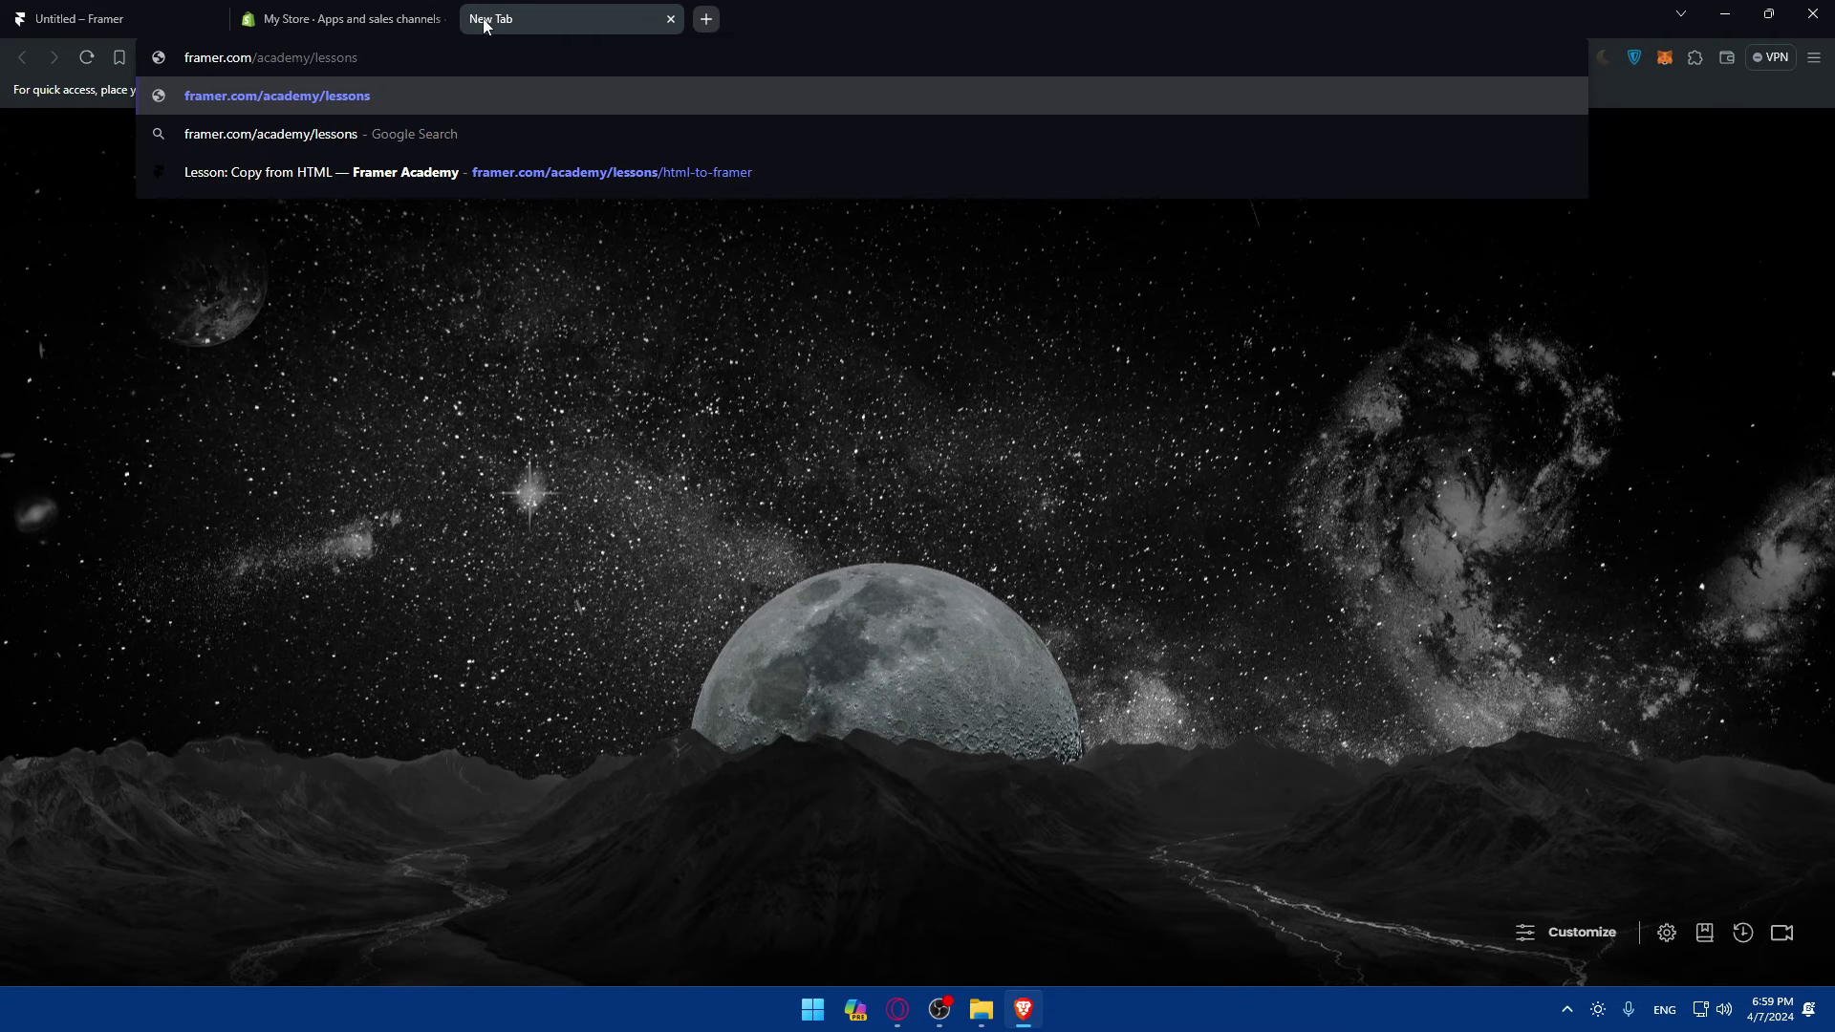
pyautogui.write('*/')
pyautogui.press('BackSpace')
pyautogui.press('BackSpace')
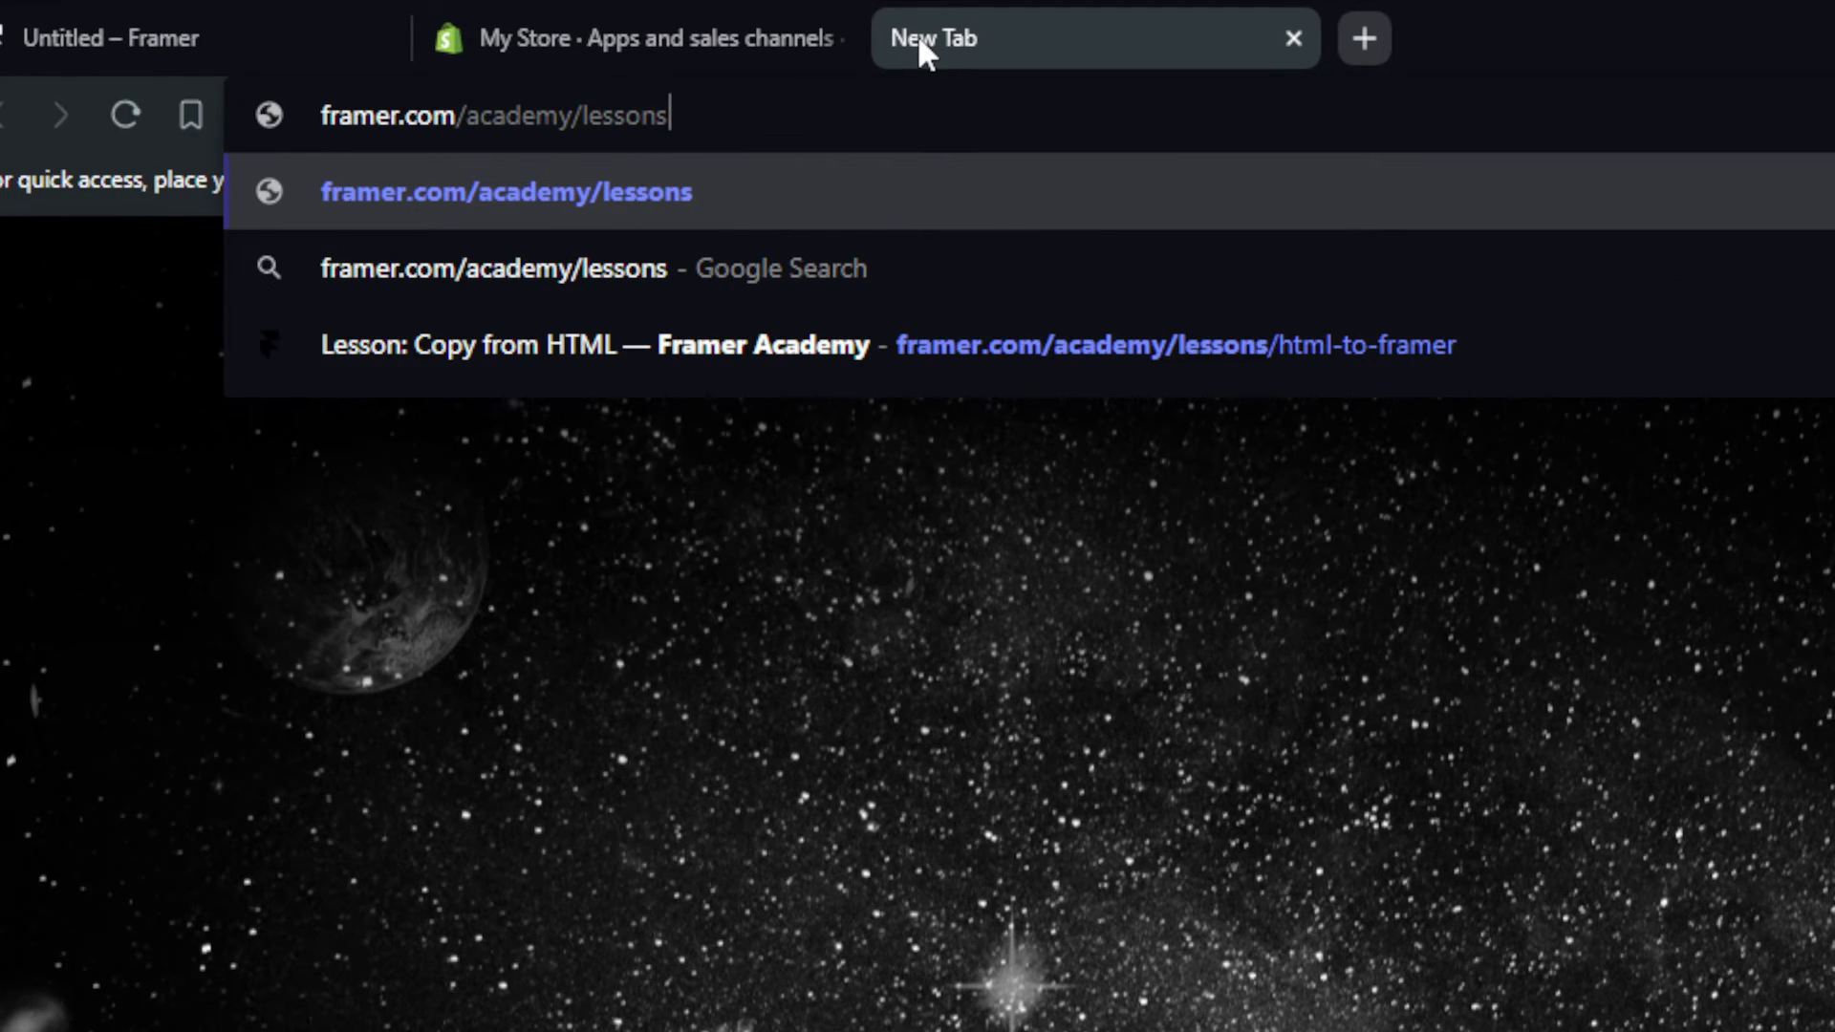
pyautogui.write('*shopify')
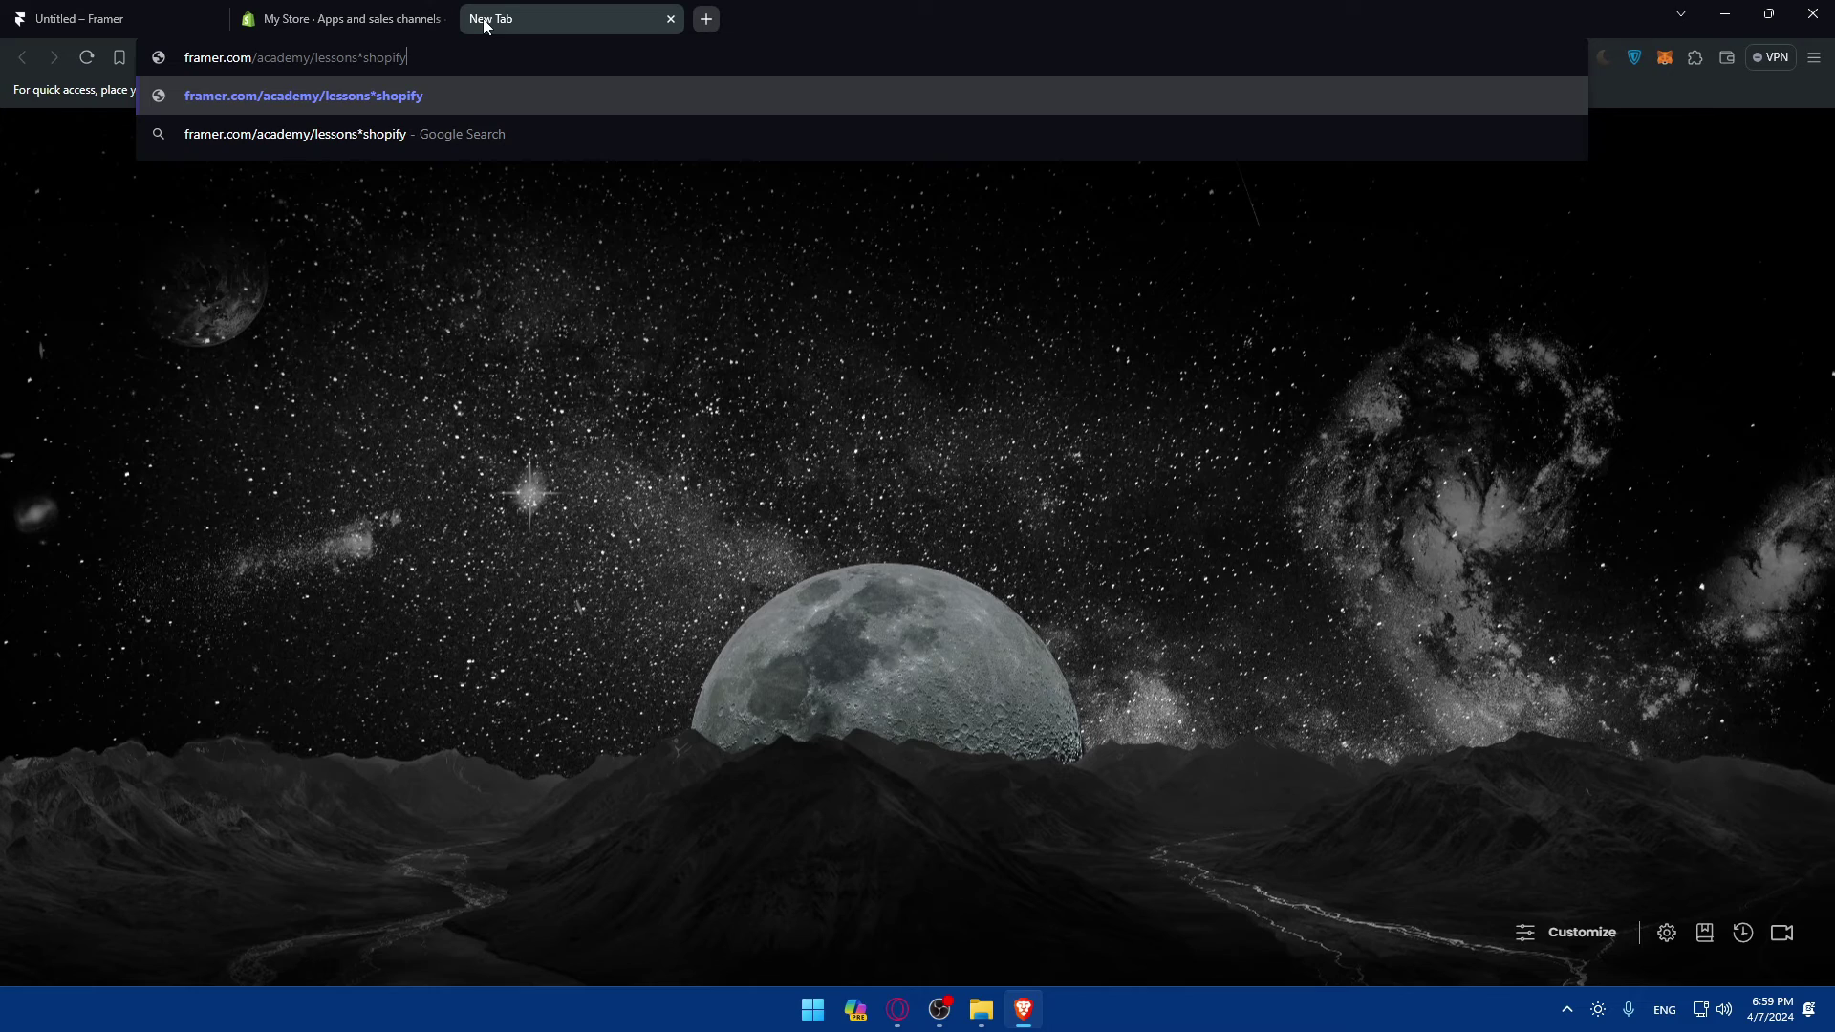
pyautogui.write('-integration')
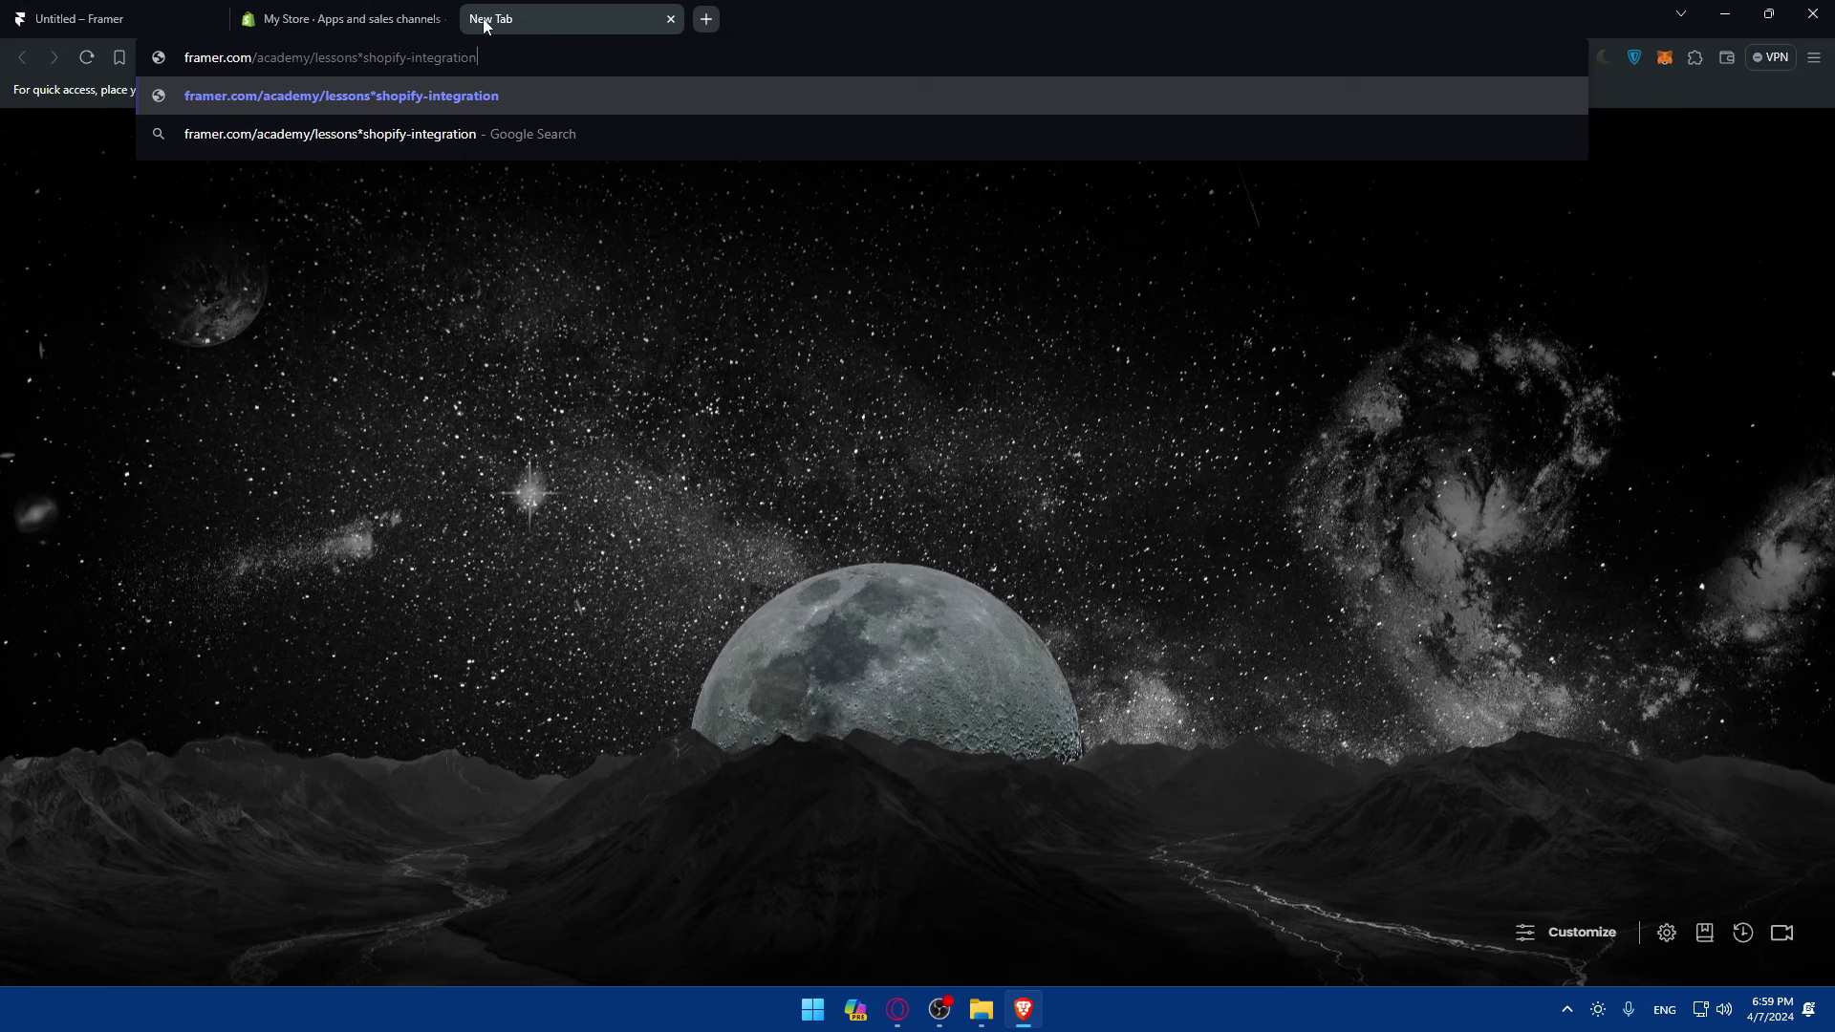
pyautogui.press('Return')
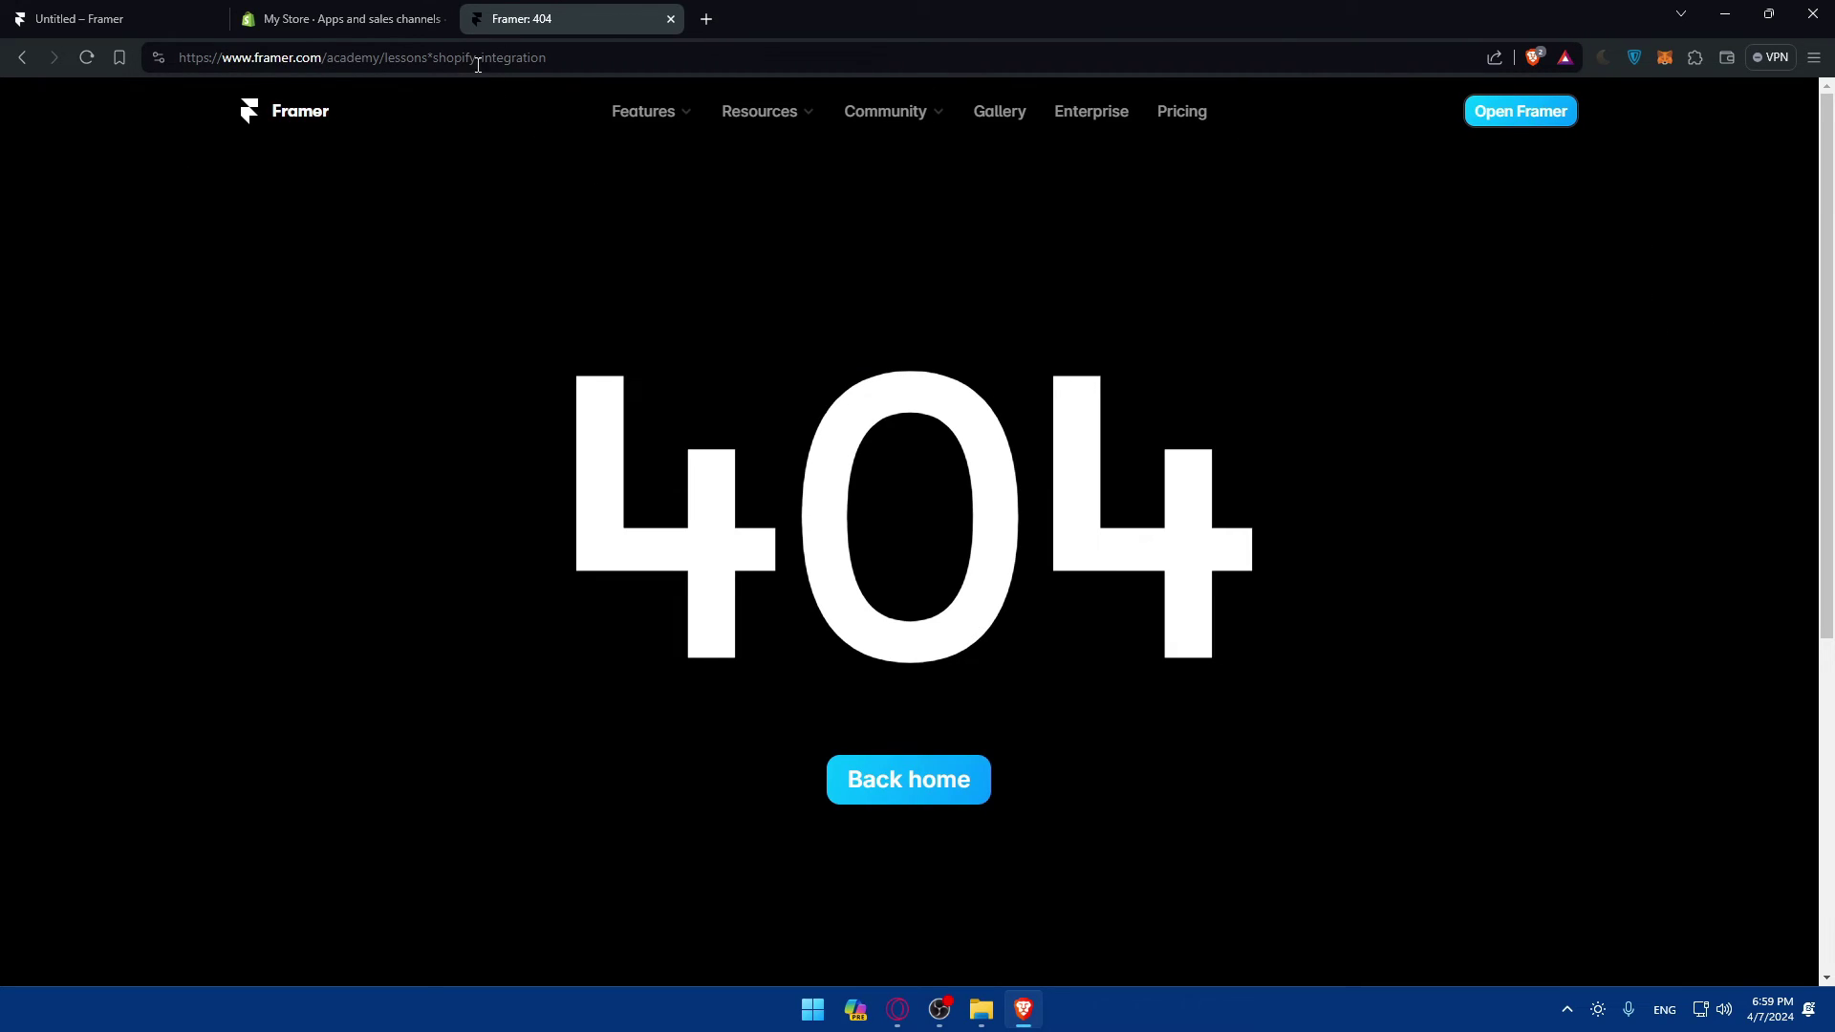
# Replace the '*' in the address with '/' to load the Shopify Integration lesson and skim it.
pyautogui.click(444, 61)
pyautogui.click(433, 58)
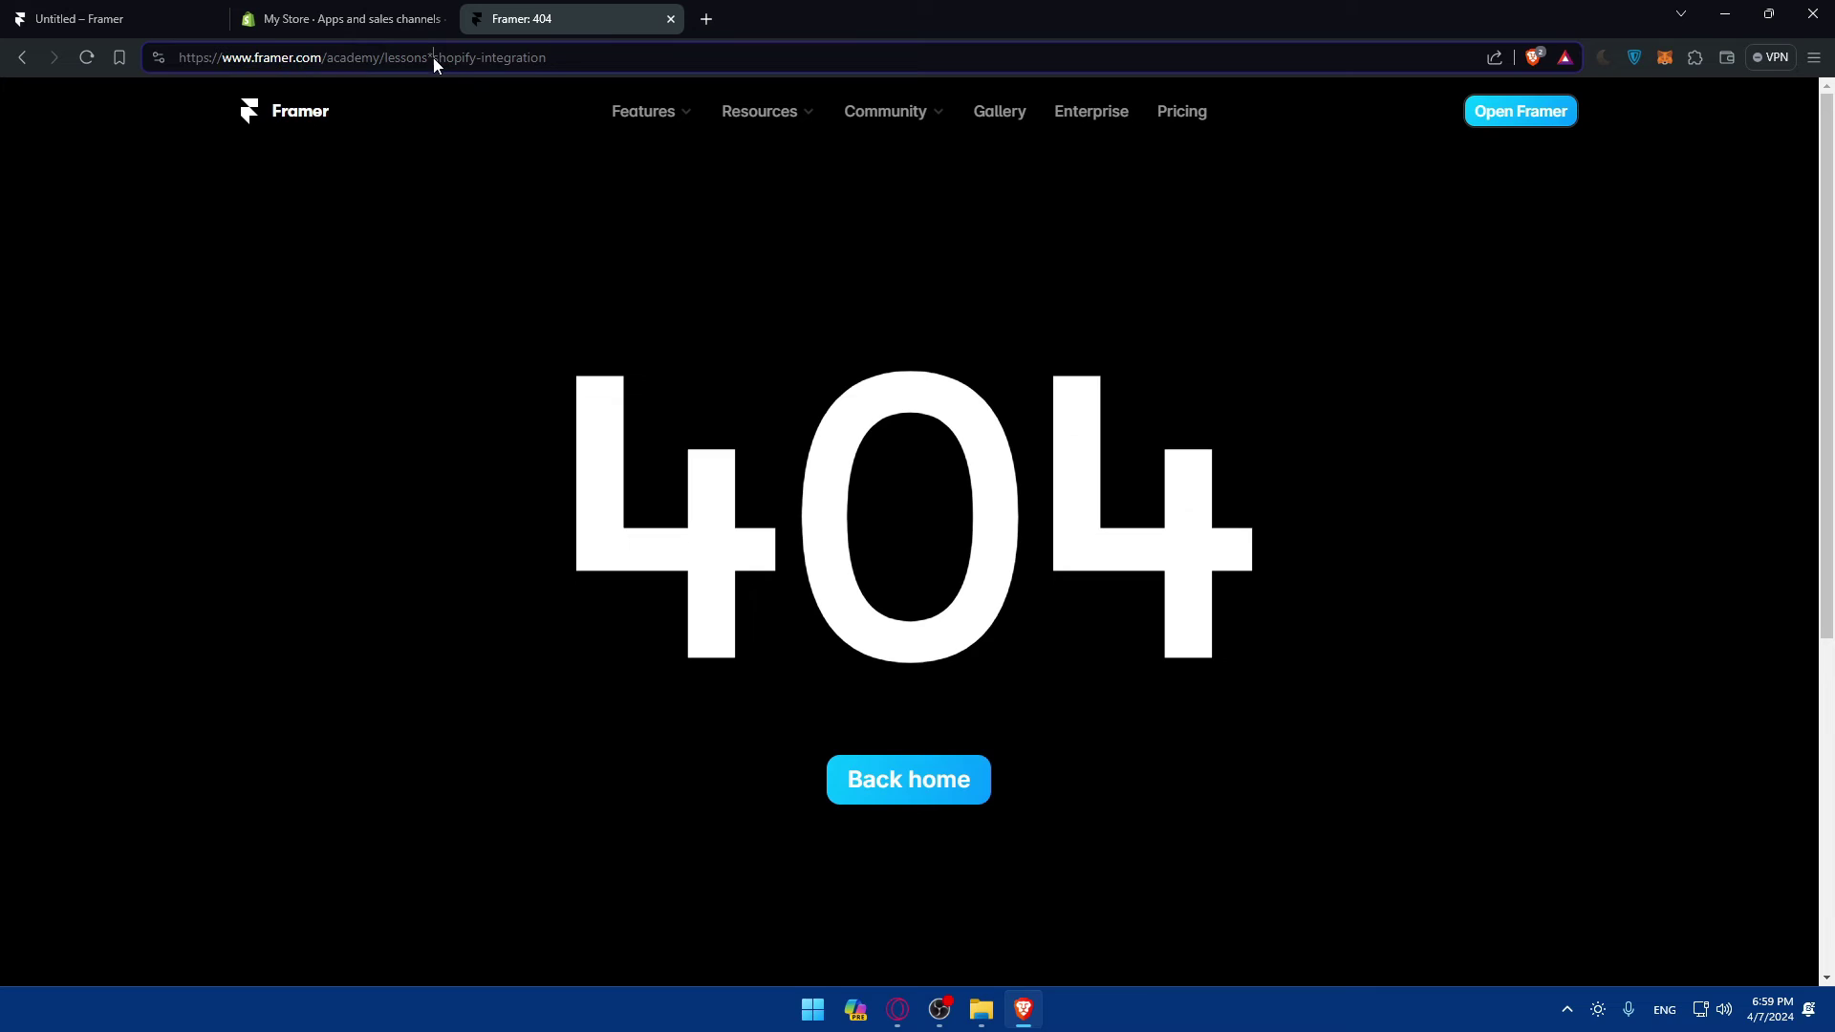
pyautogui.press('BackSpace')
pyautogui.write('/')
pyautogui.press('Return')
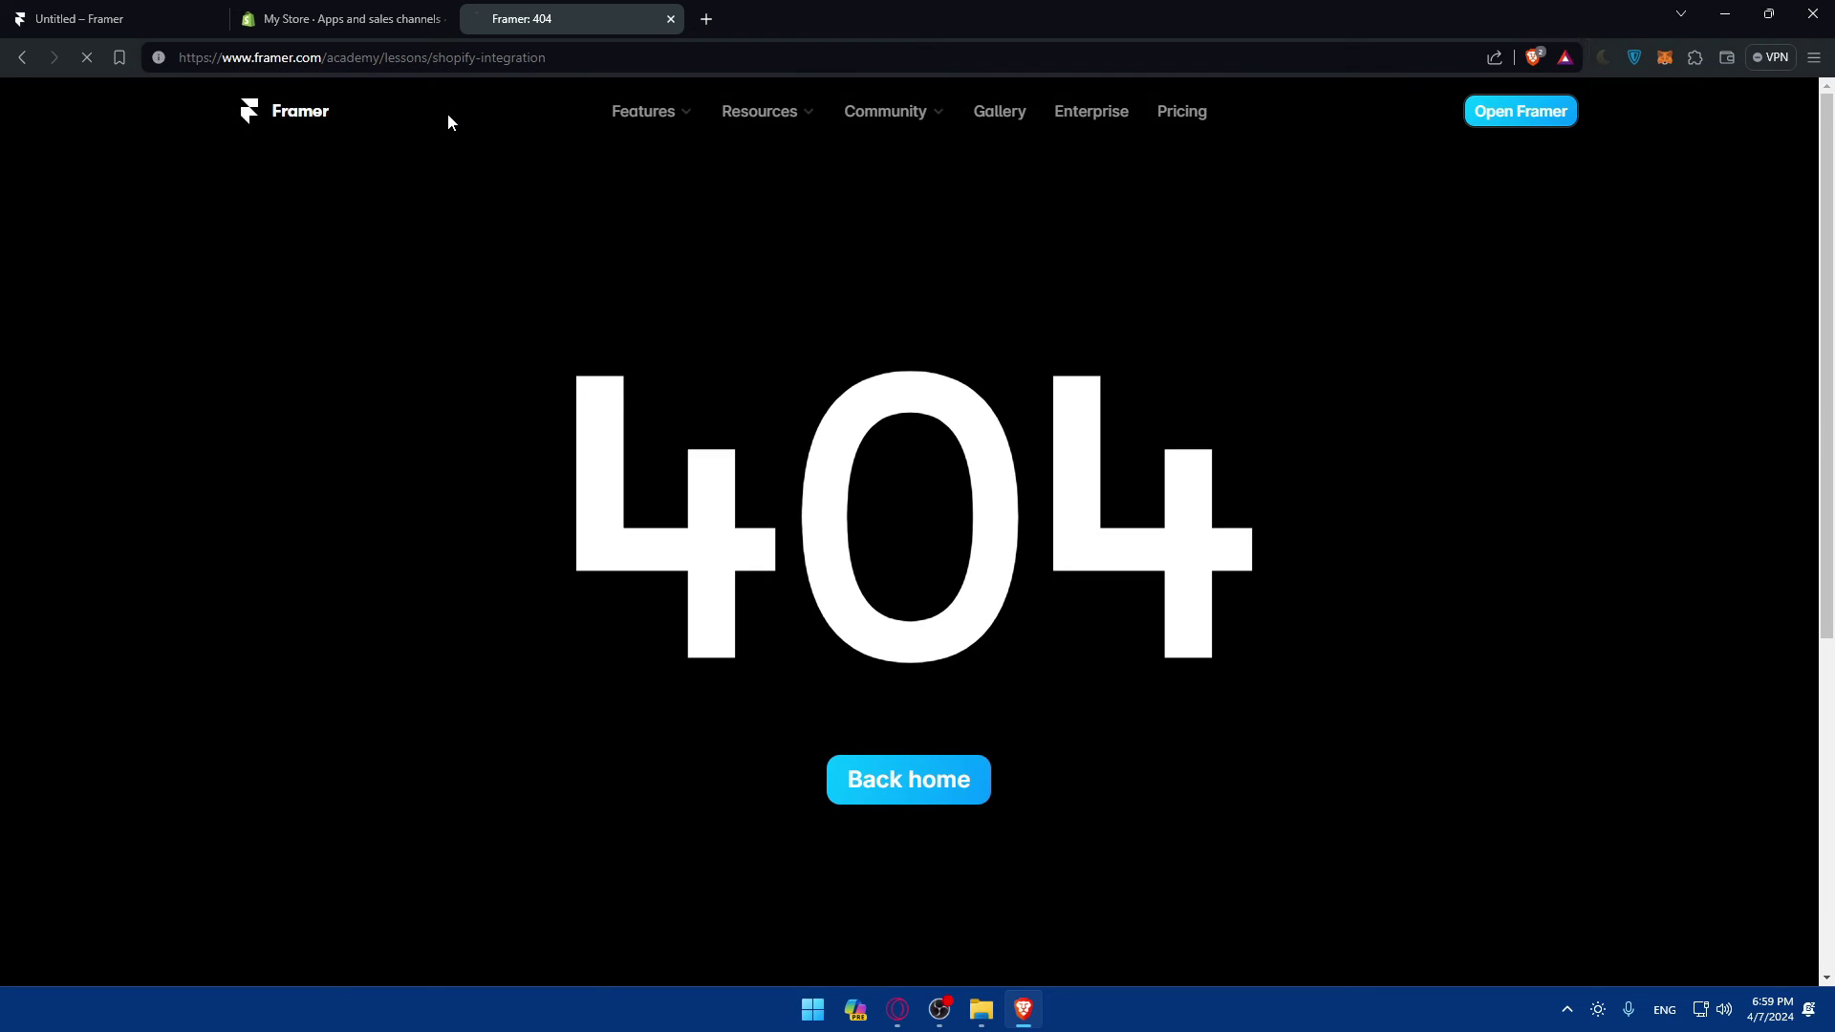
pyautogui.scroll(-5, 923, 380)
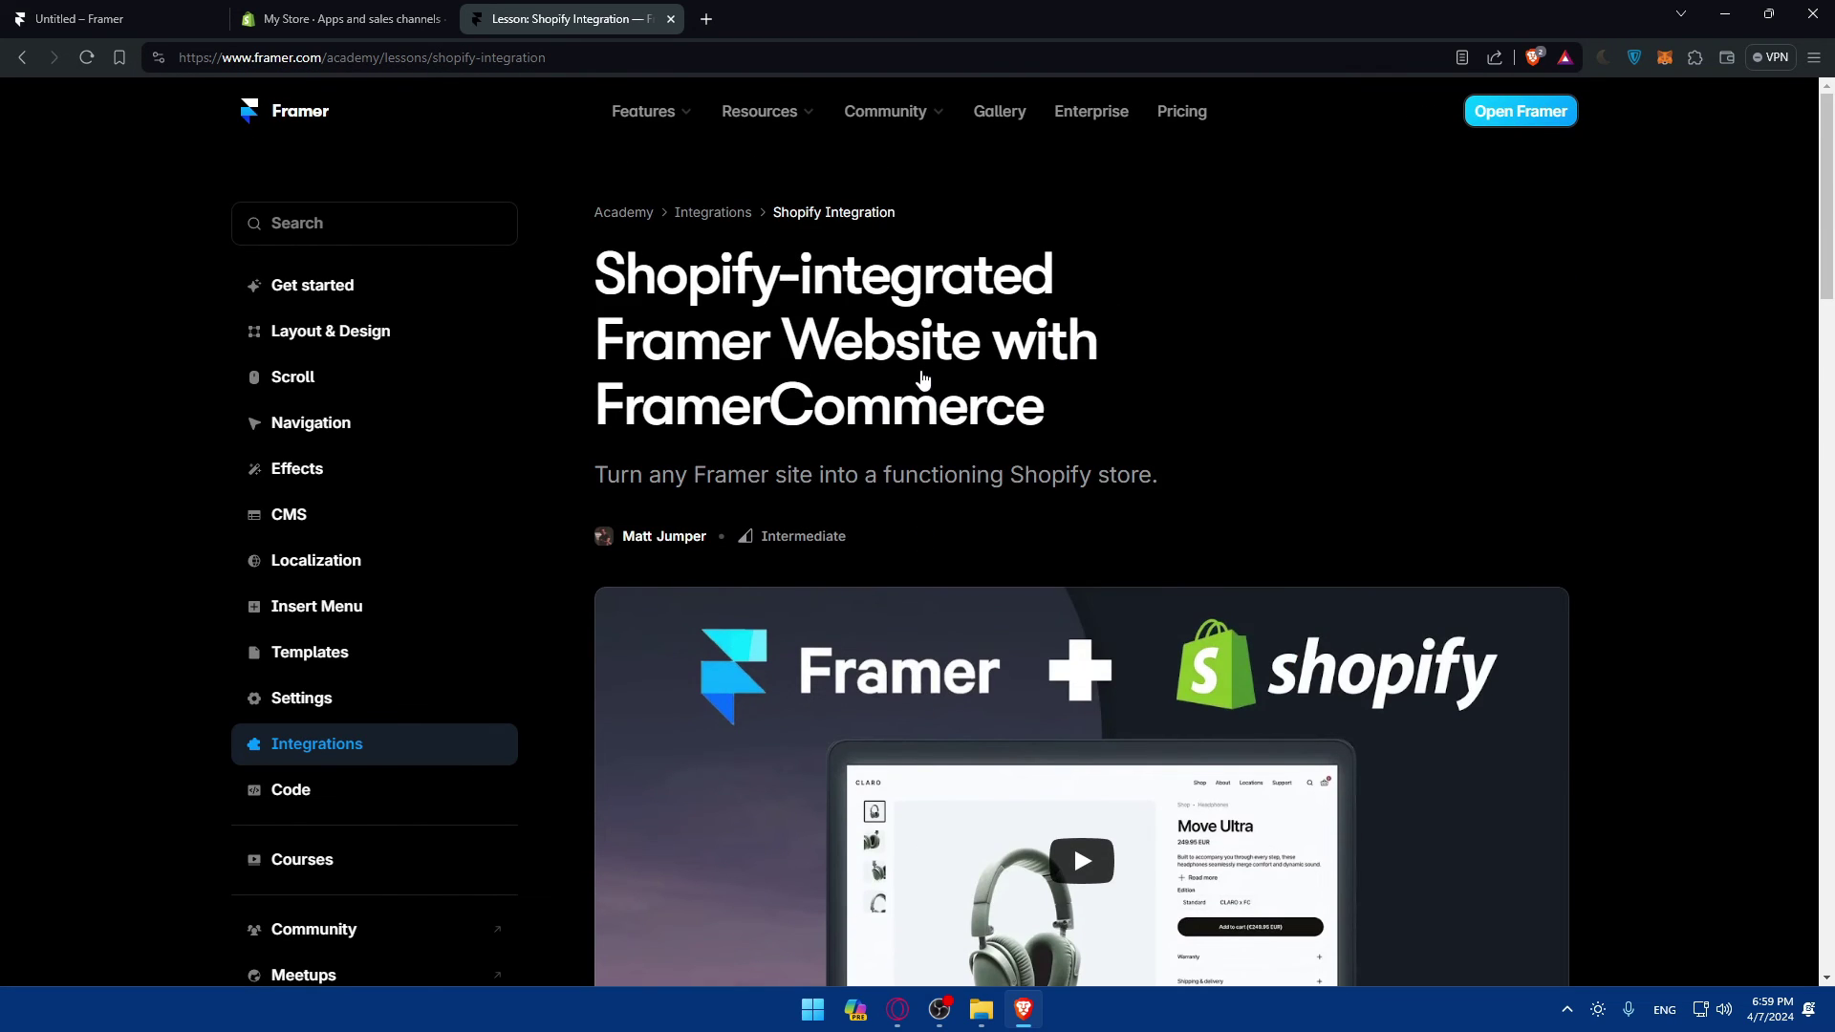
pyautogui.scroll(-10, 922, 379)
pyautogui.scroll(-20, 922, 379)
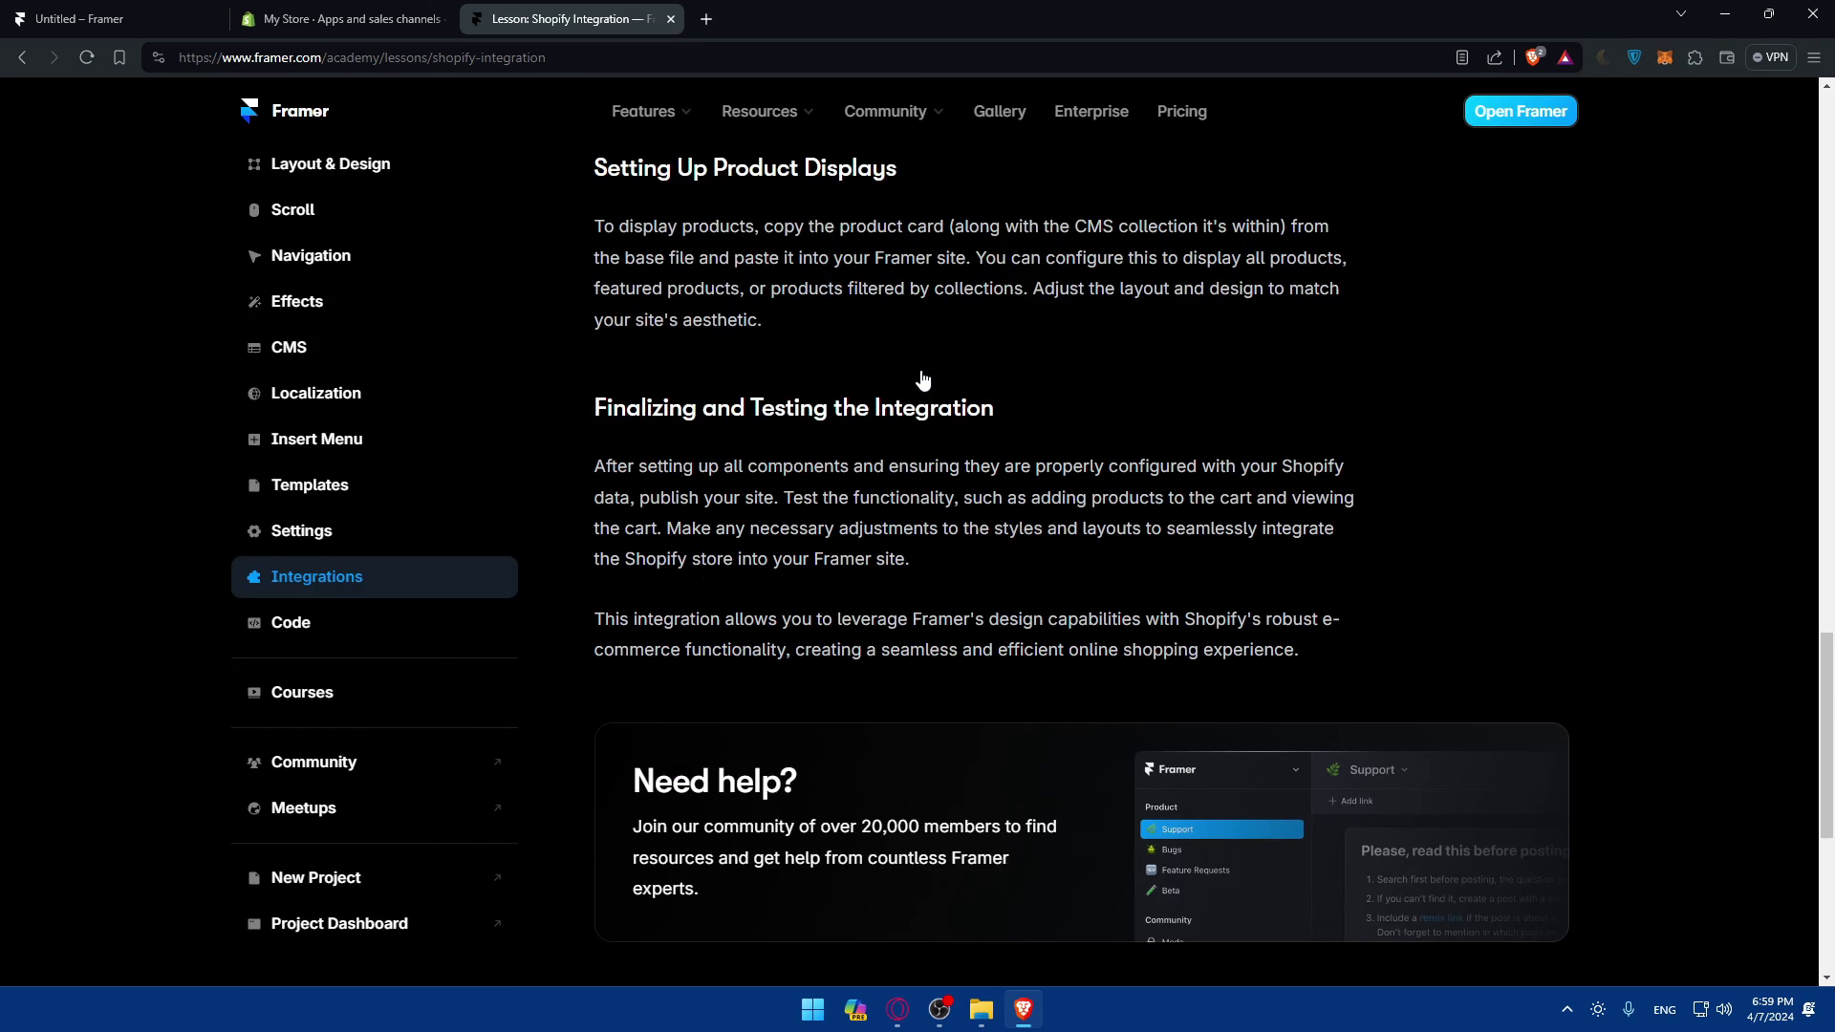
pyautogui.scroll(5, 923, 379)
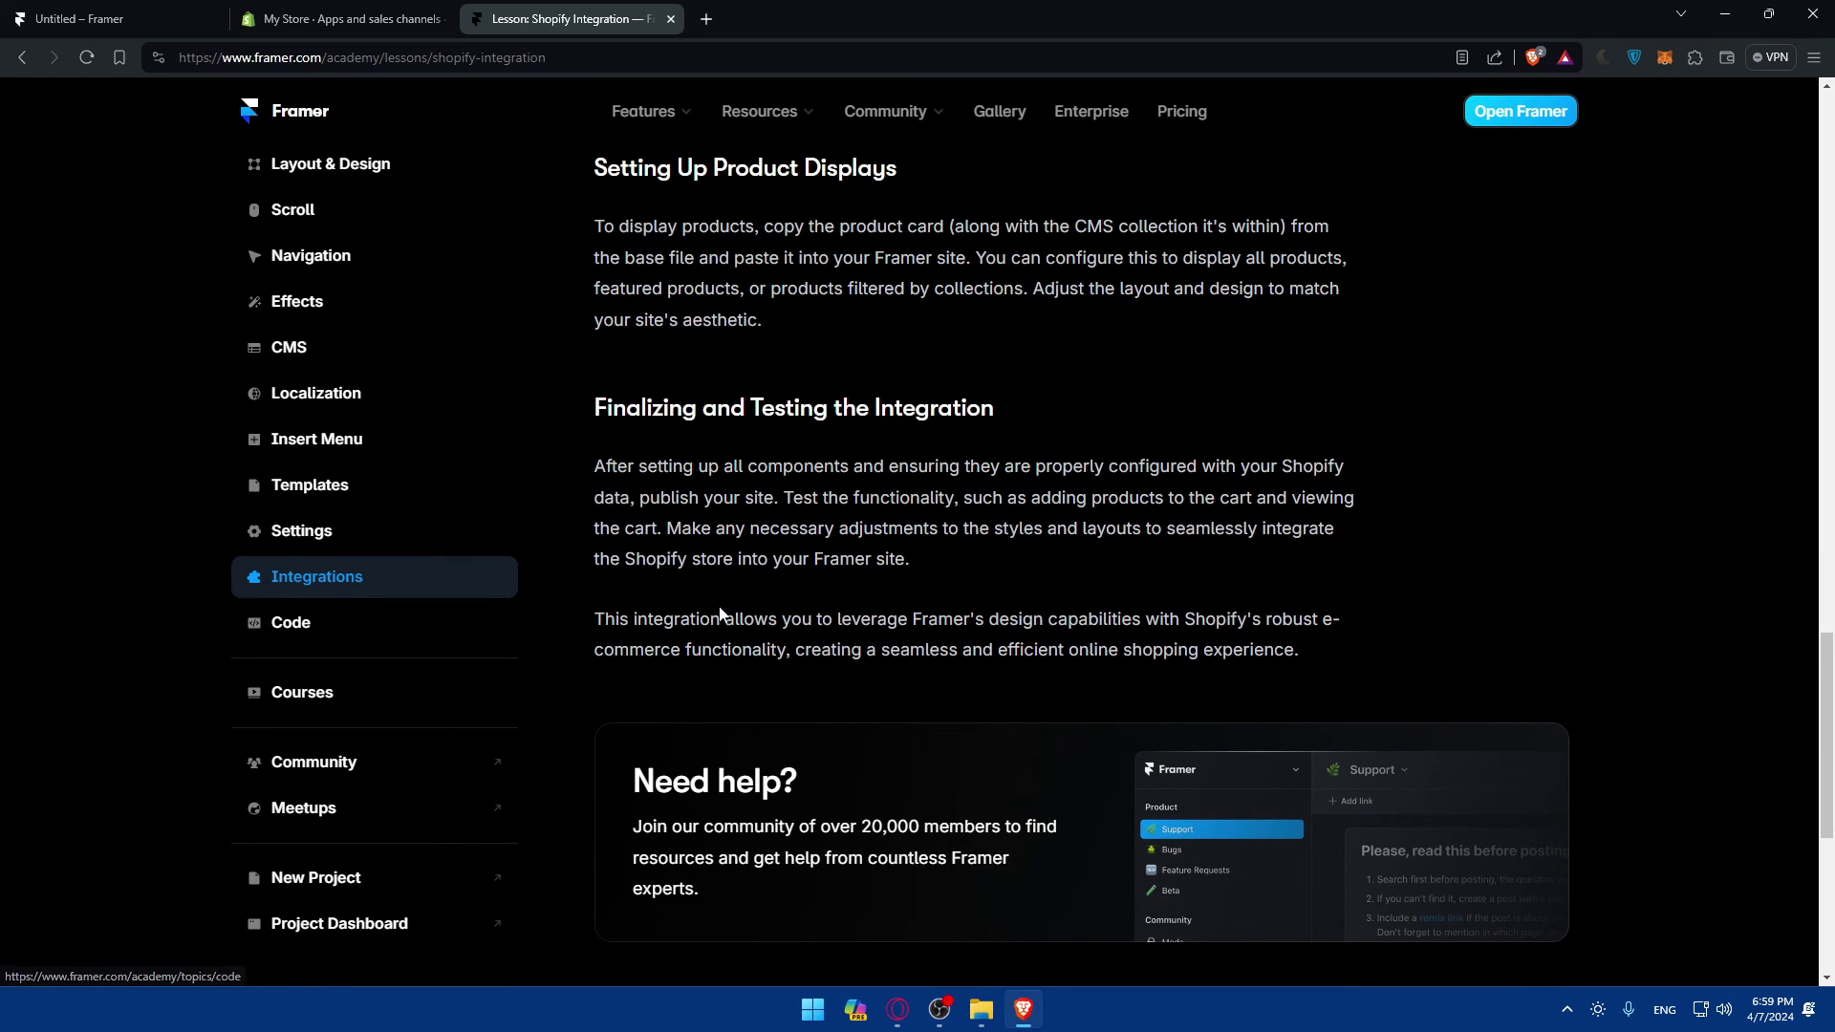
pyautogui.scroll(10, 975, 530)
# Check the Shopify settings tab, then return to the Shopify Integration lesson.
pyautogui.click(344, 18)
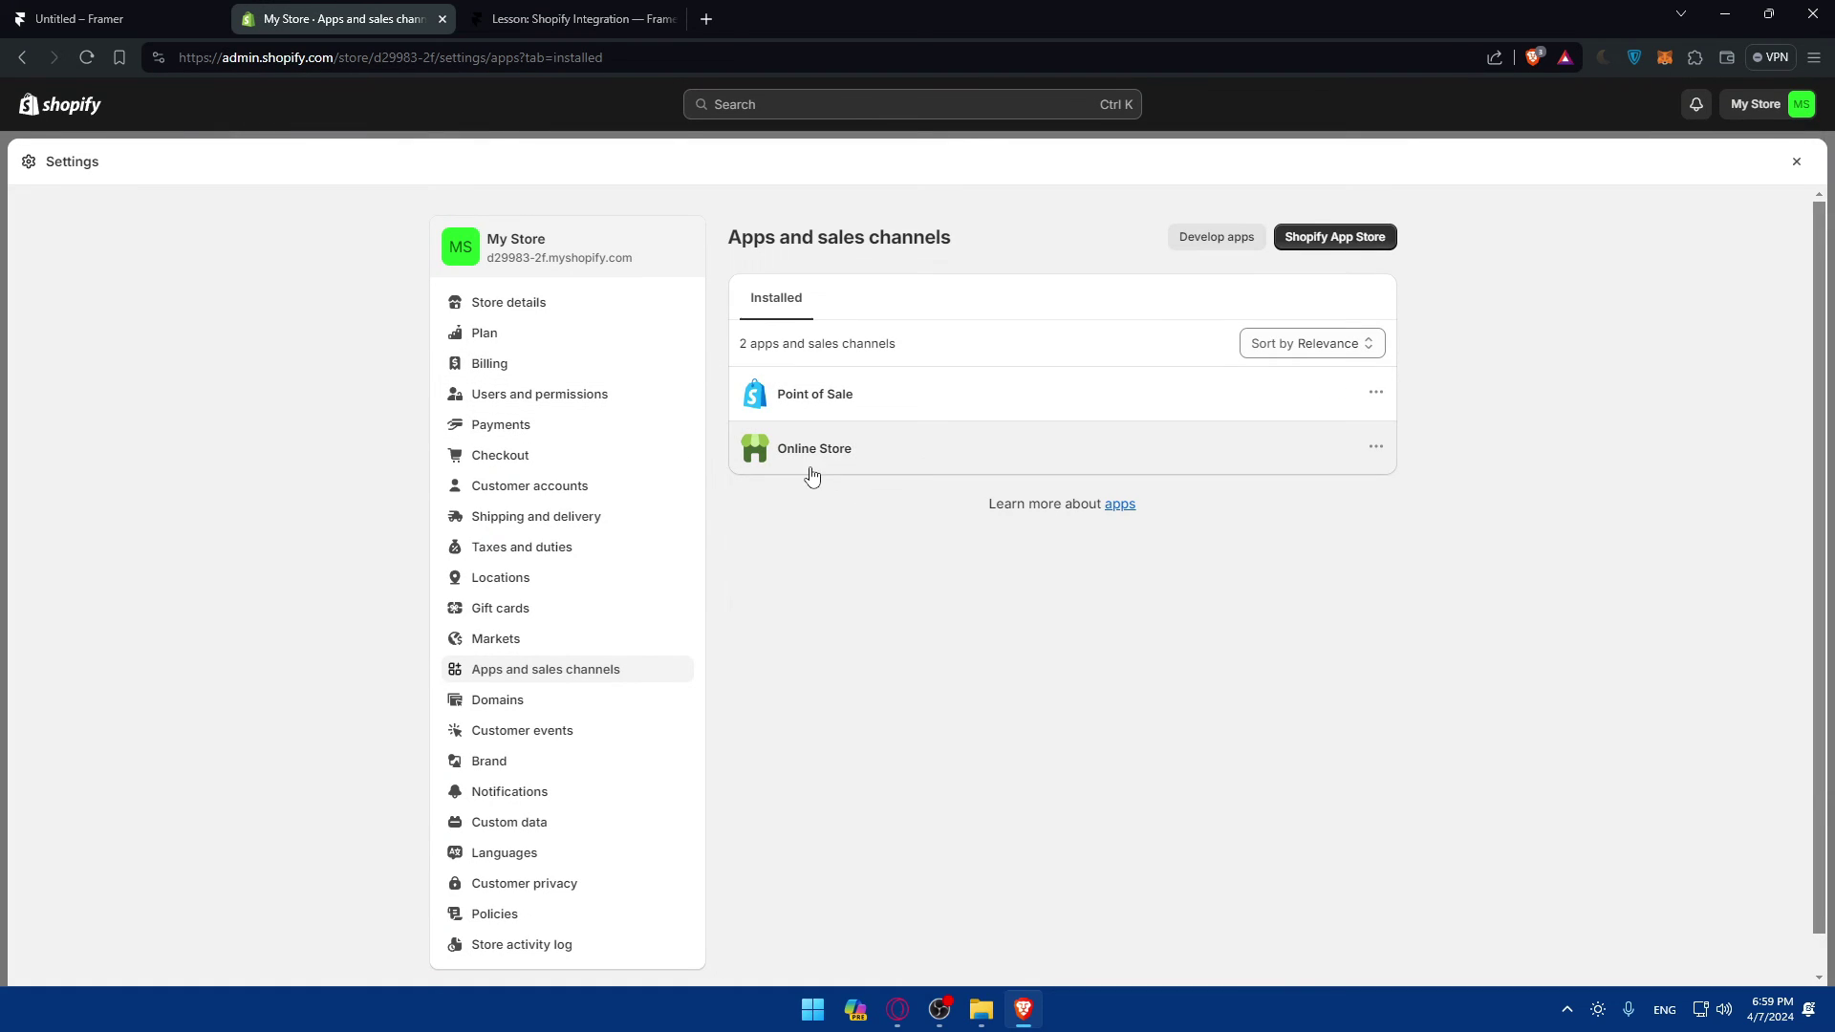
pyautogui.click(626, 18)
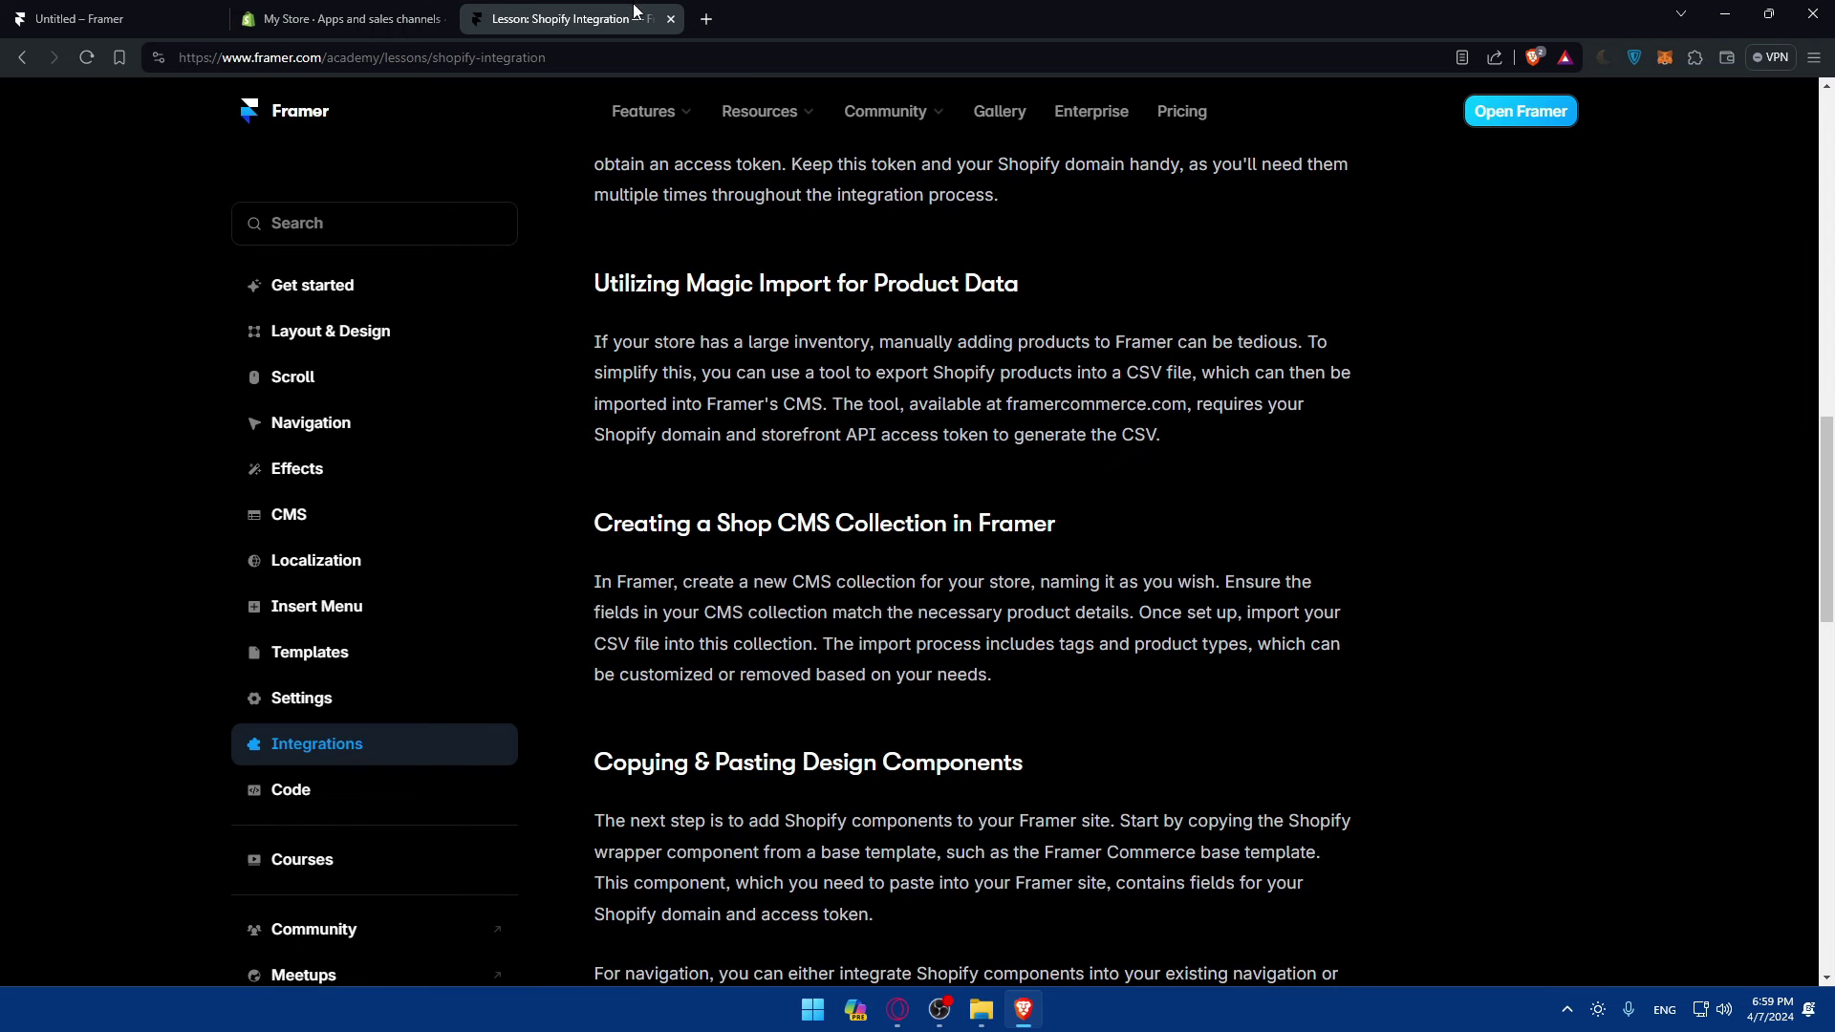
pyautogui.scroll(3, 964, 367)
pyautogui.scroll(8, 964, 367)
pyautogui.scroll(-2, 908, 477)
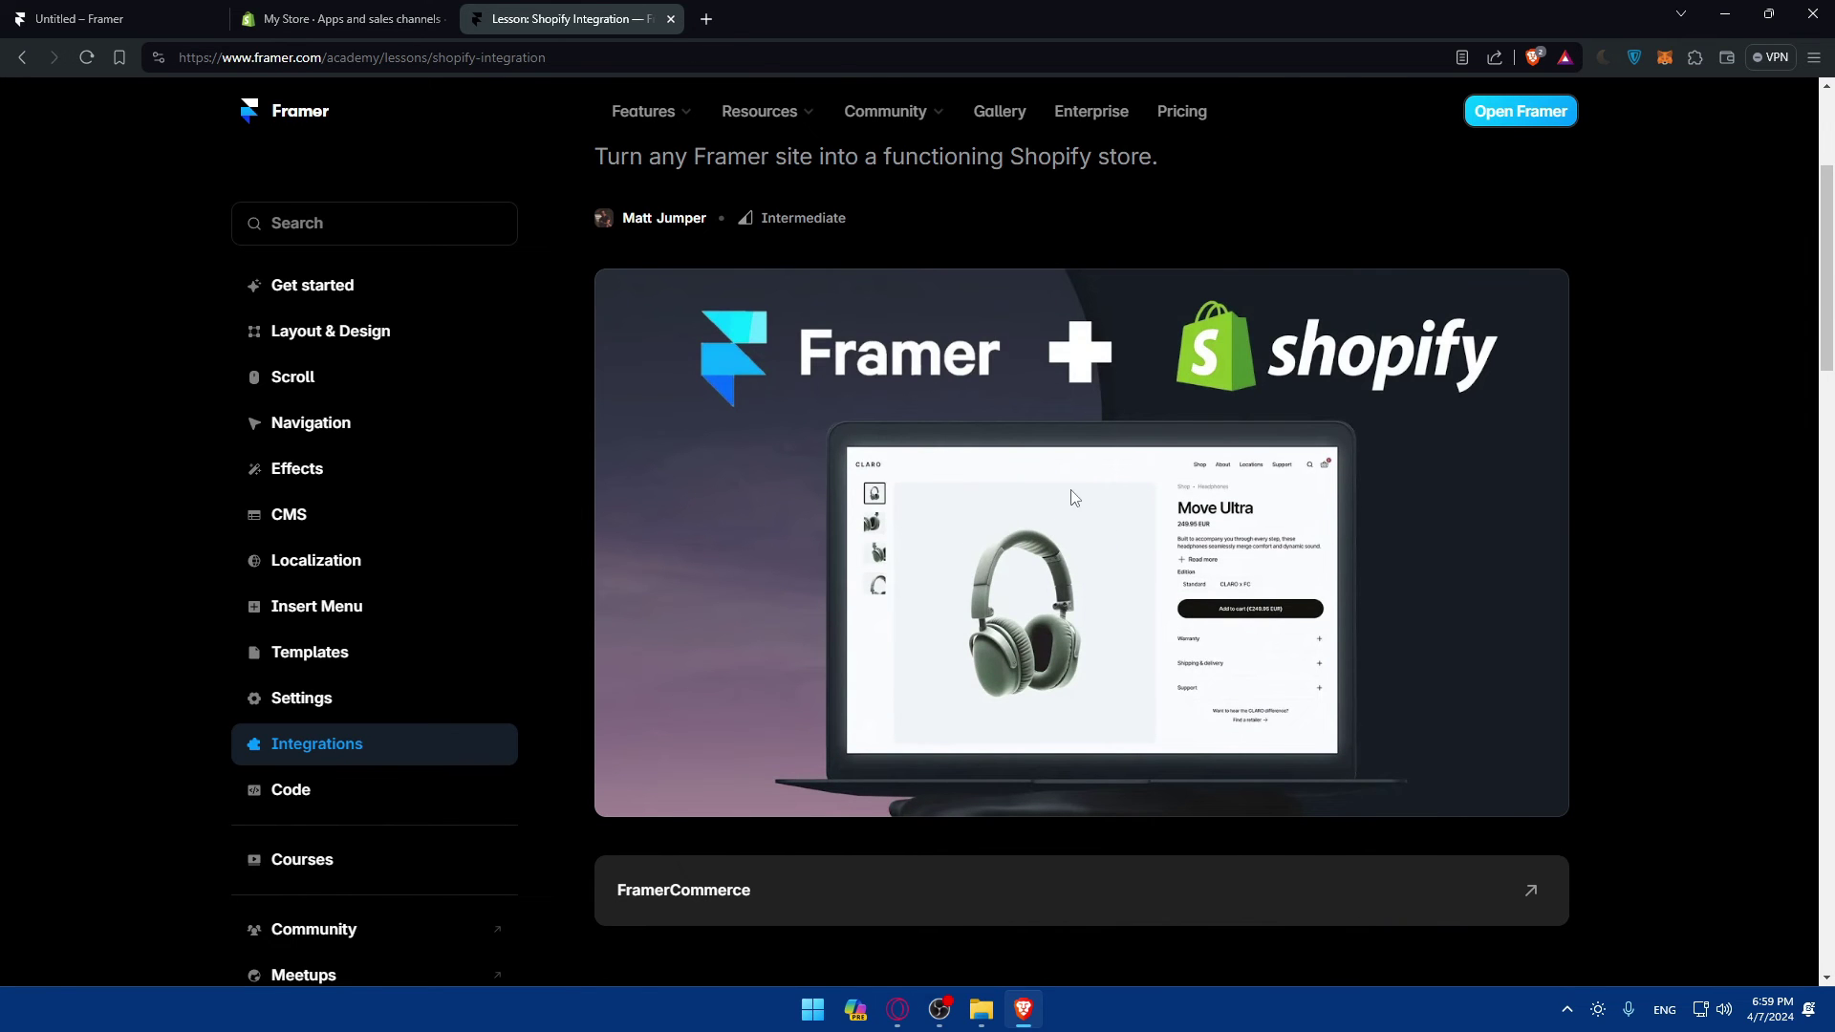
# Start and pause the embedded 'Framer Tutorial: Build a Shopify-integrated Website' video at 0:00.
pyautogui.click(842, 597)
pyautogui.click(817, 644)
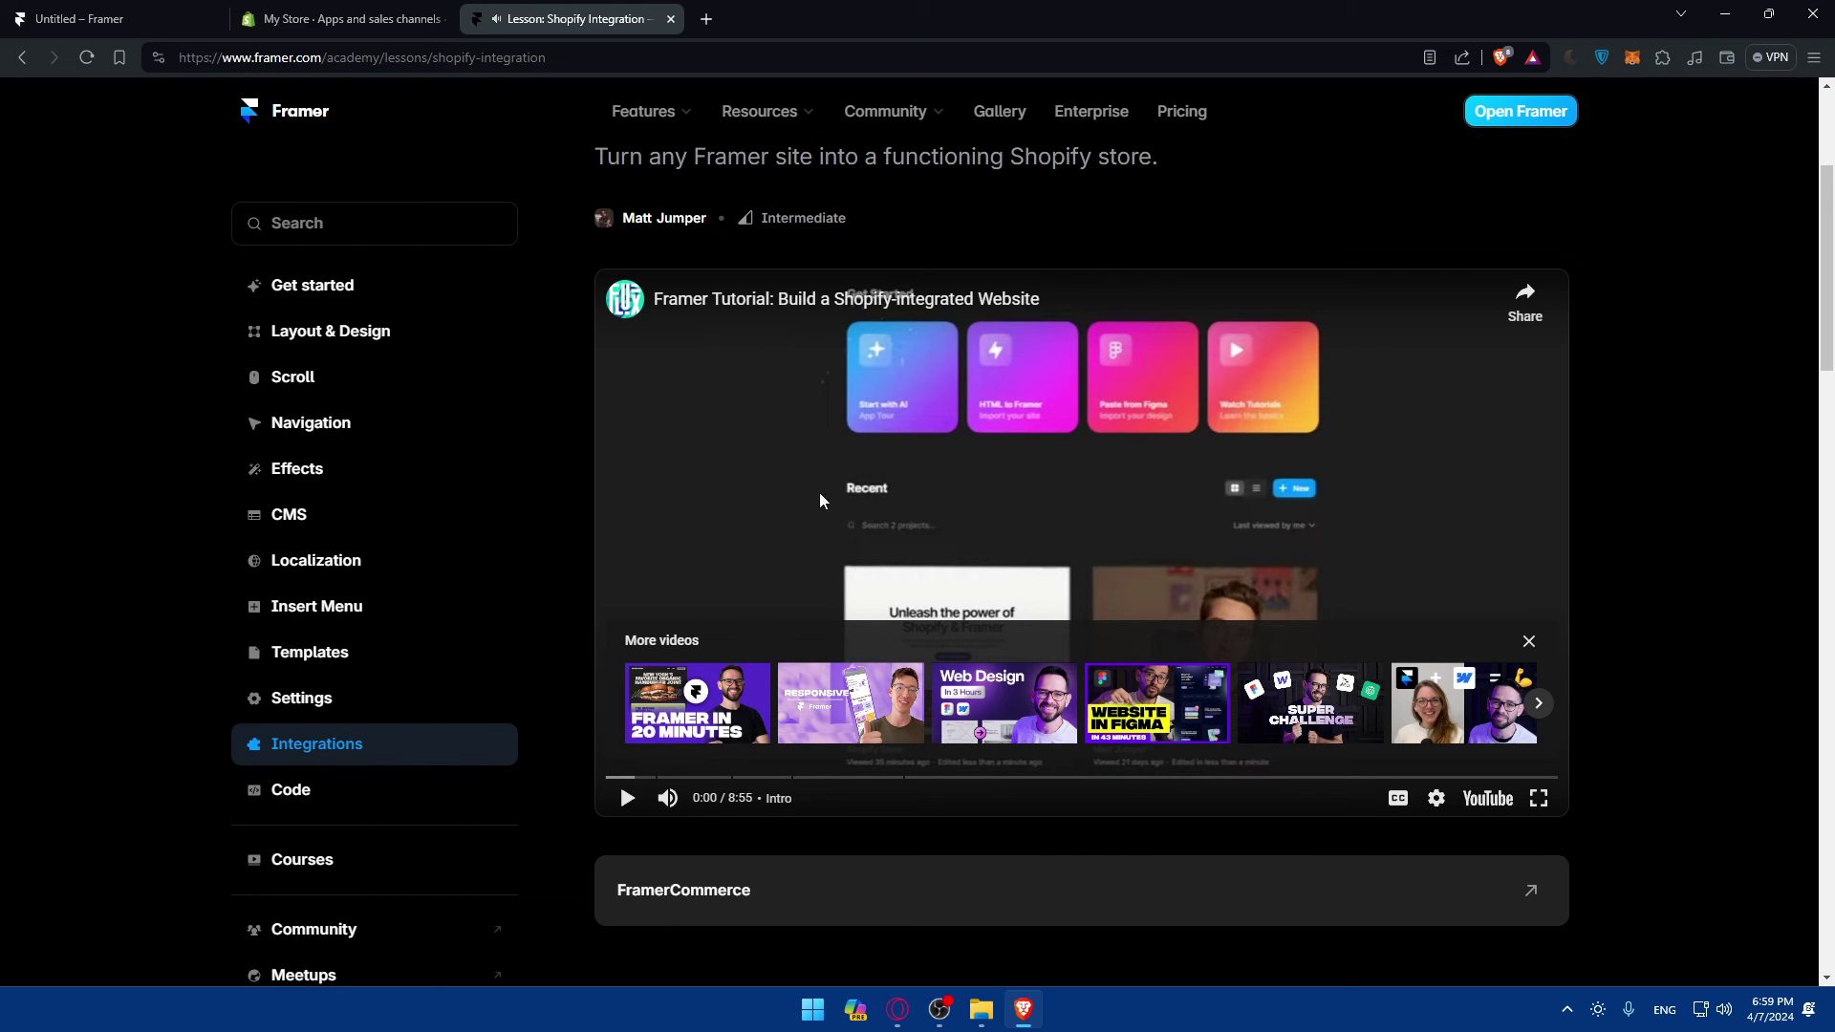
pyautogui.moveTo(643, 111)
pyautogui.hotkey('alt', 'Tab')
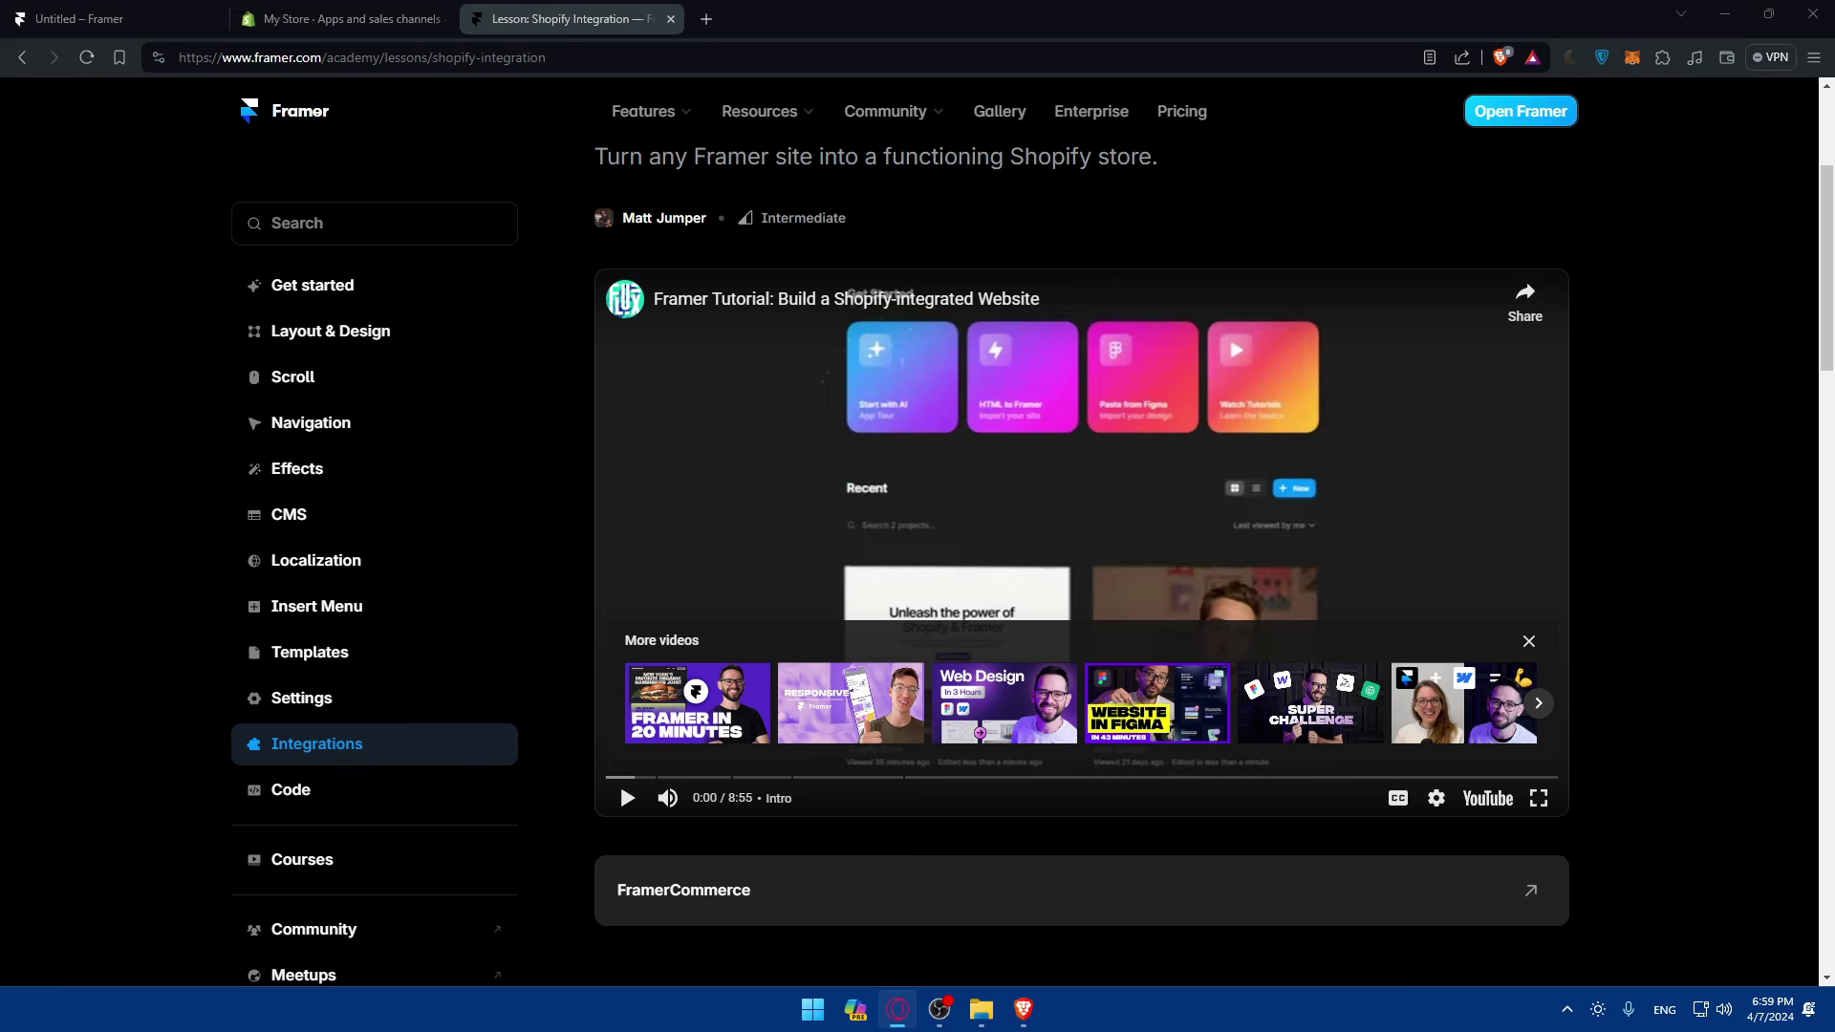